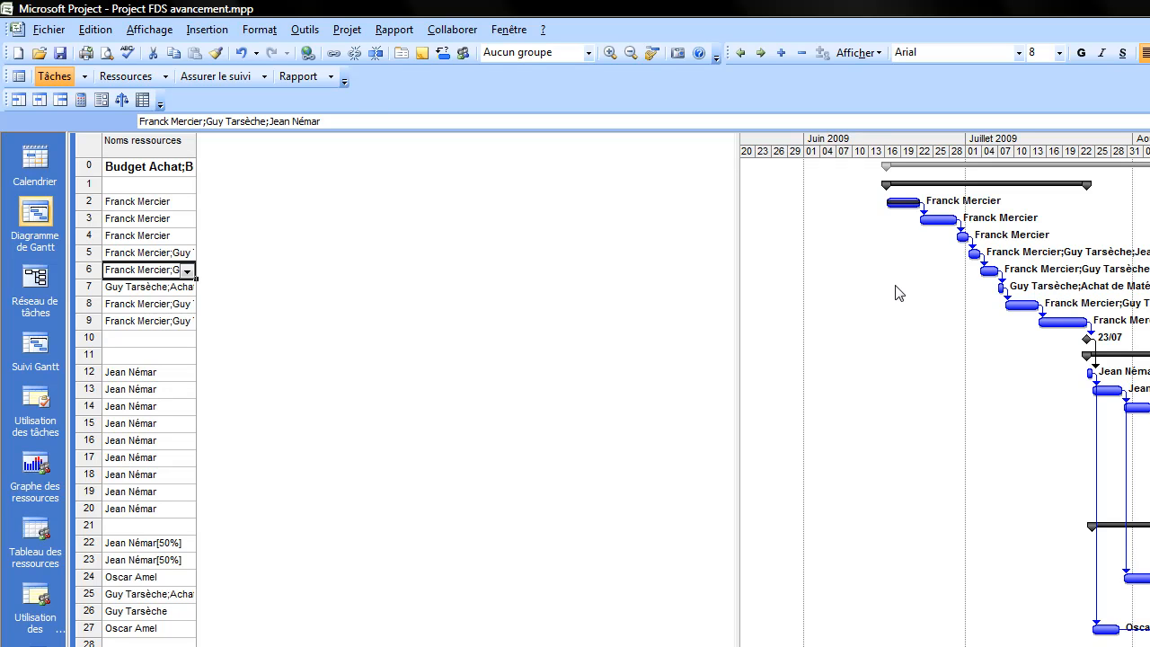
Step: Extend the progress of task 3 on its Gantt bar to about 97% and widen the table area to show all its columns
drag(920, 220, 962, 222)
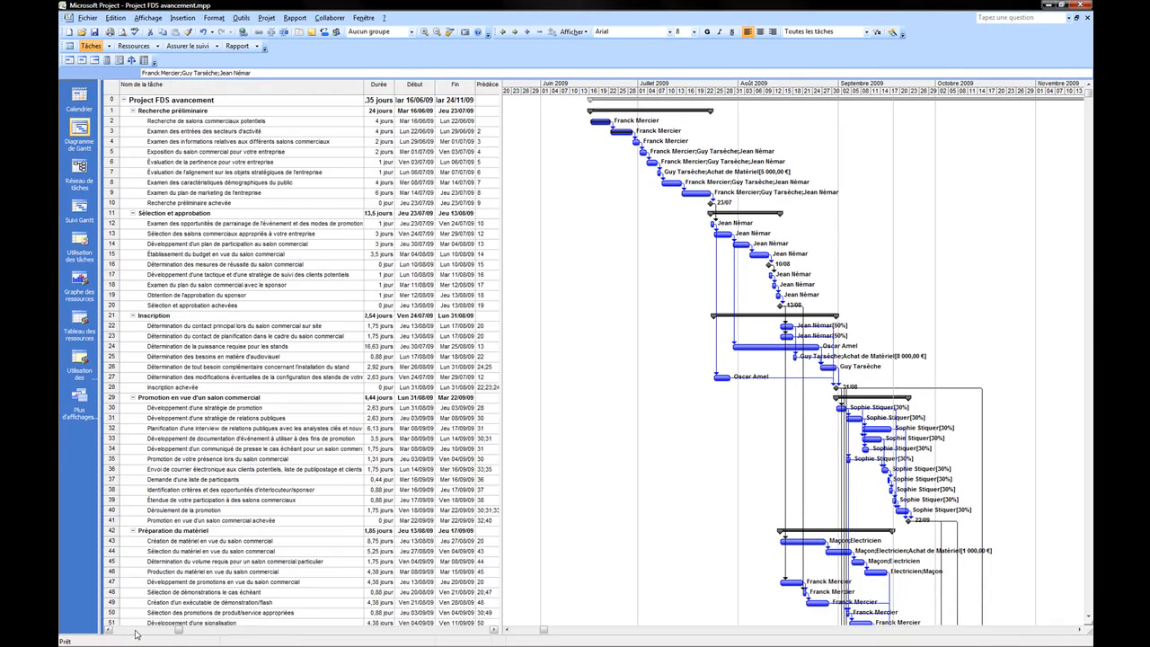
click(134, 635)
drag(500, 151, 602, 151)
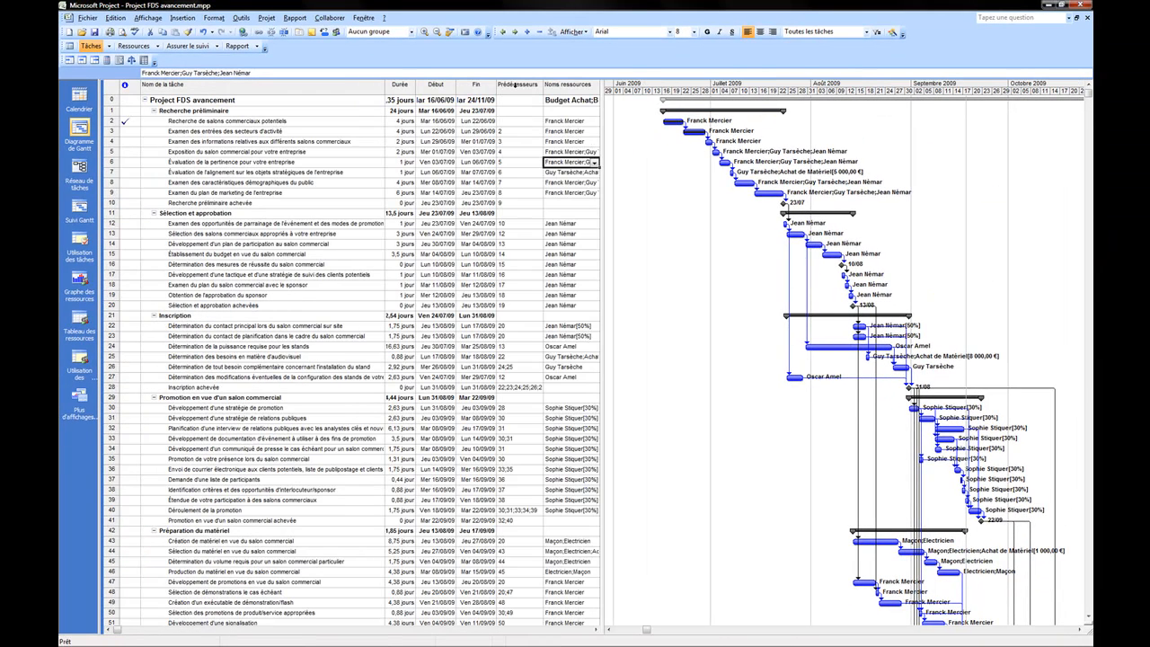
Step: Insert a % achevé column before the Prédécesseurs column
right_click(515, 85)
click(581, 147)
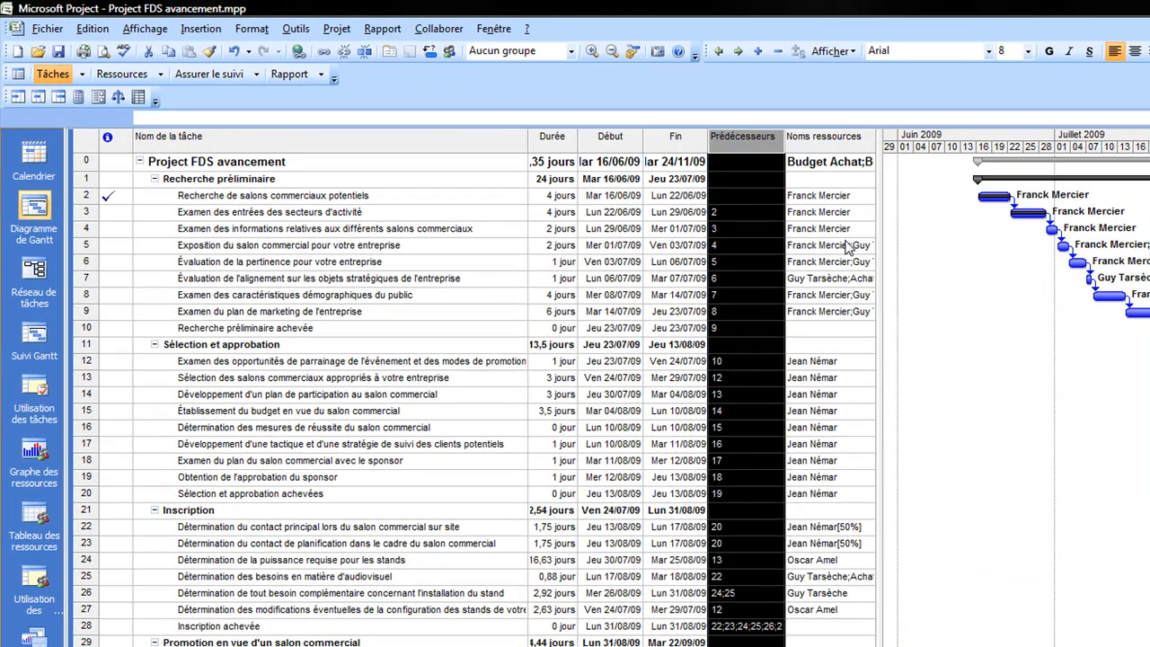
click(1000, 483)
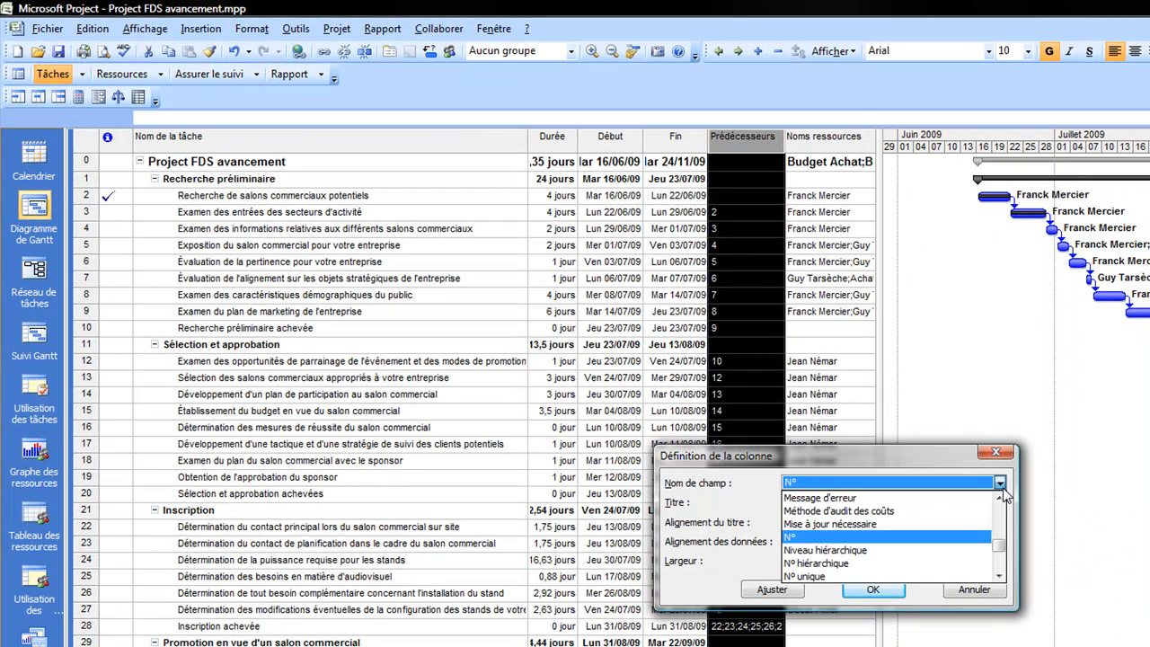
key(Home)
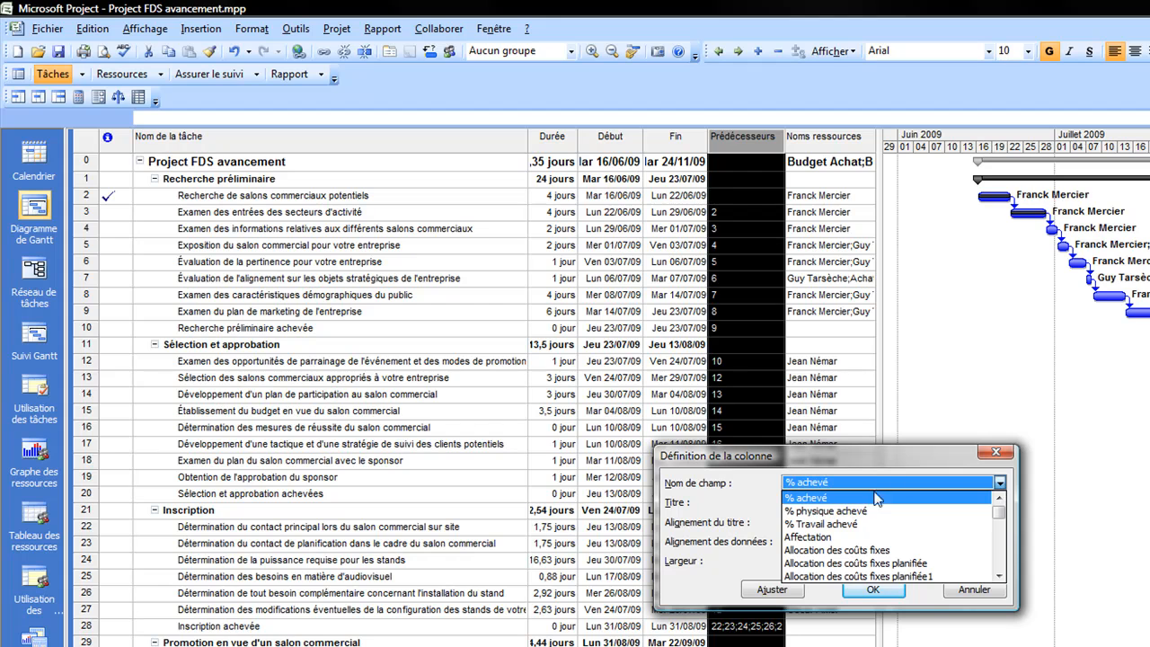
click(823, 500)
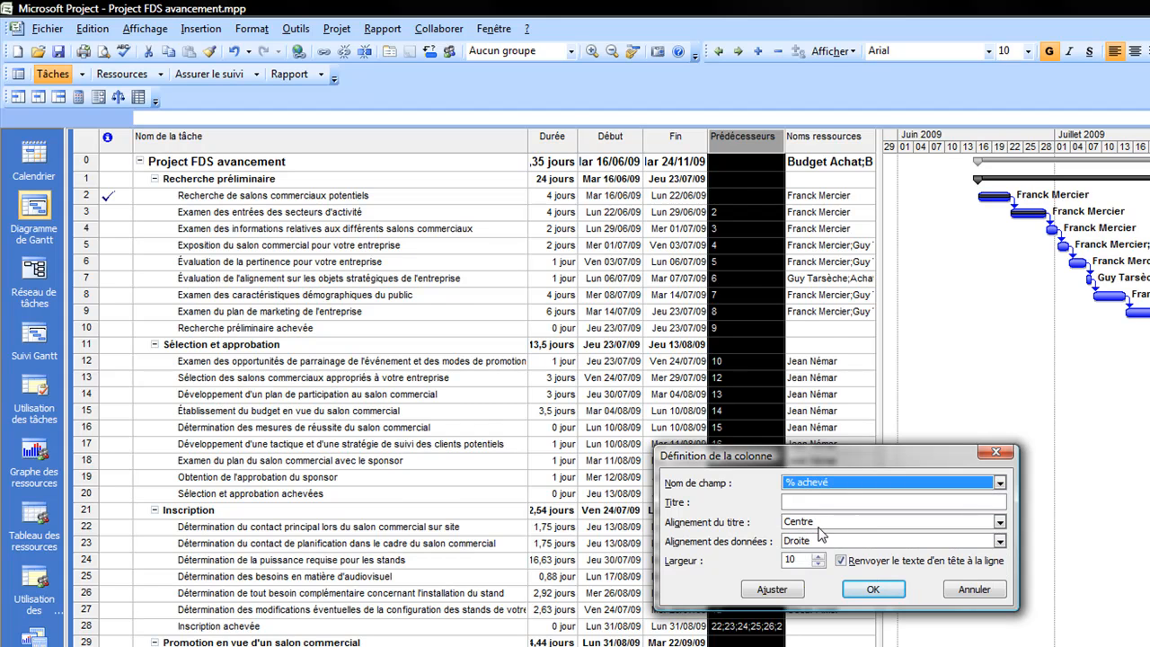
click(873, 587)
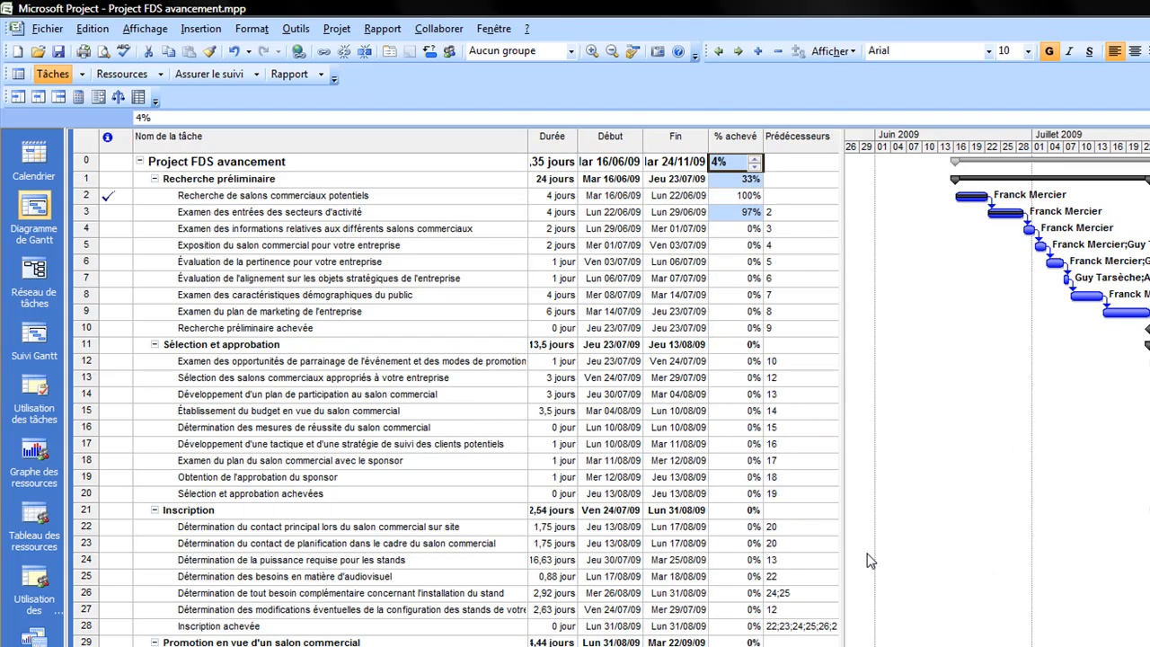
Step: Extend the progress of task 3, Examen des entrées des secteurs d'activité, on its Gantt bar to 100%
click(737, 197)
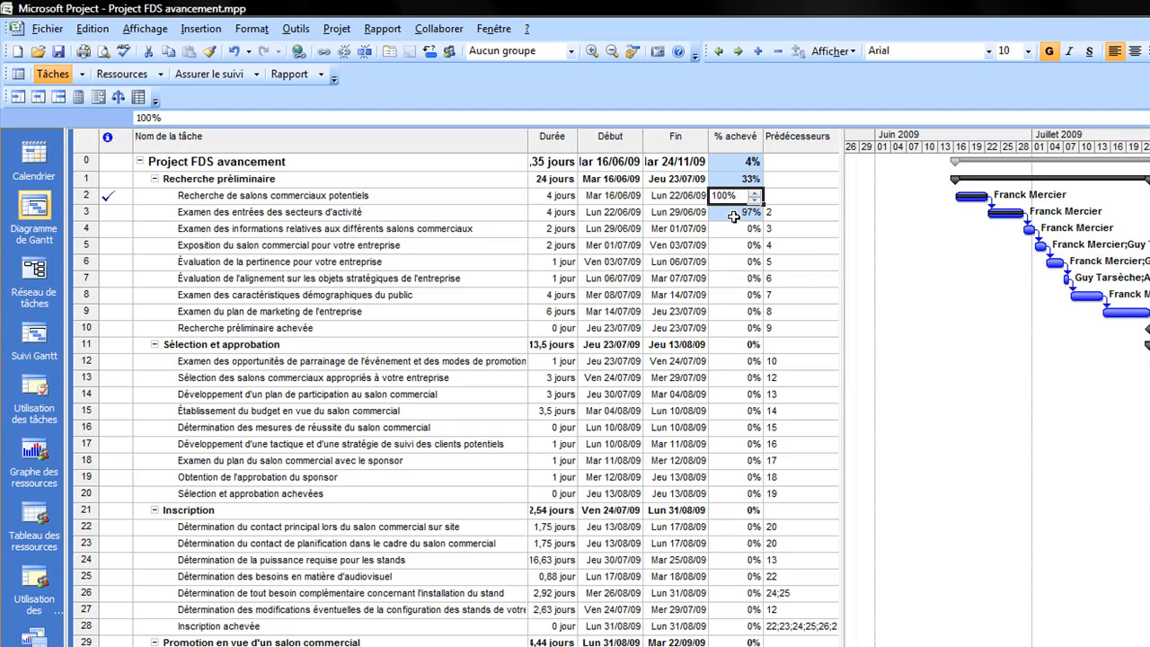
click(734, 214)
drag(1014, 213, 1044, 212)
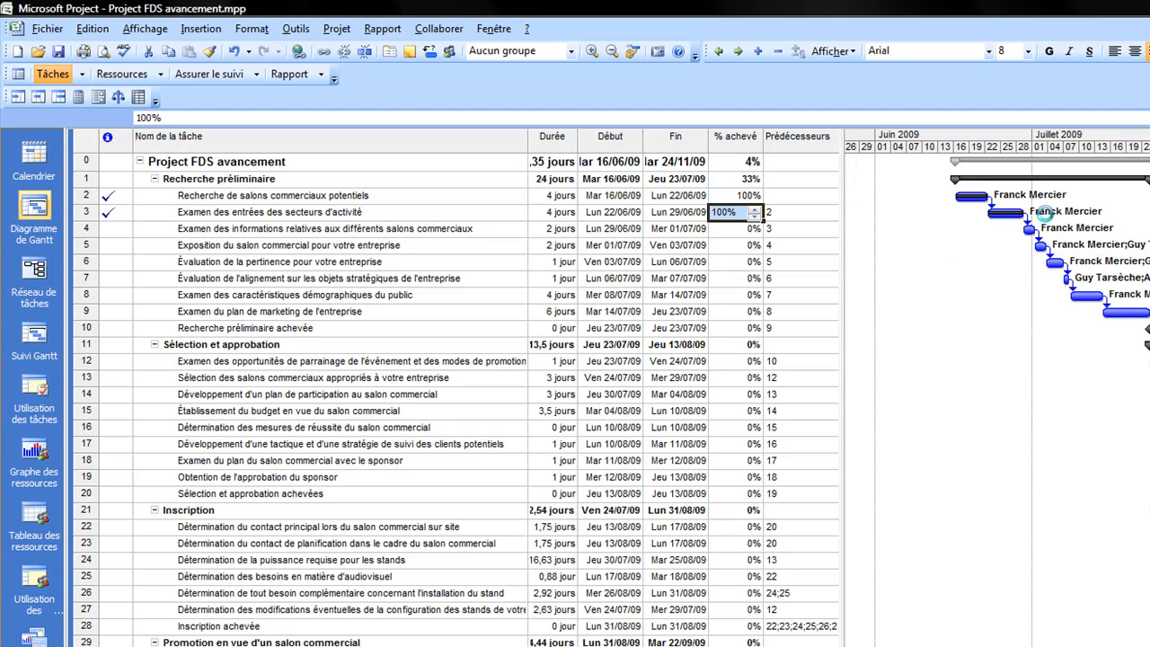
Step: Set the % achevé of task 4, Examen des informations relatives aux différents salons commerciaux, to 40%
click(737, 228)
click(758, 227)
click(757, 228)
click(758, 227)
click(757, 227)
click(757, 227)
click(758, 227)
click(758, 227)
click(757, 227)
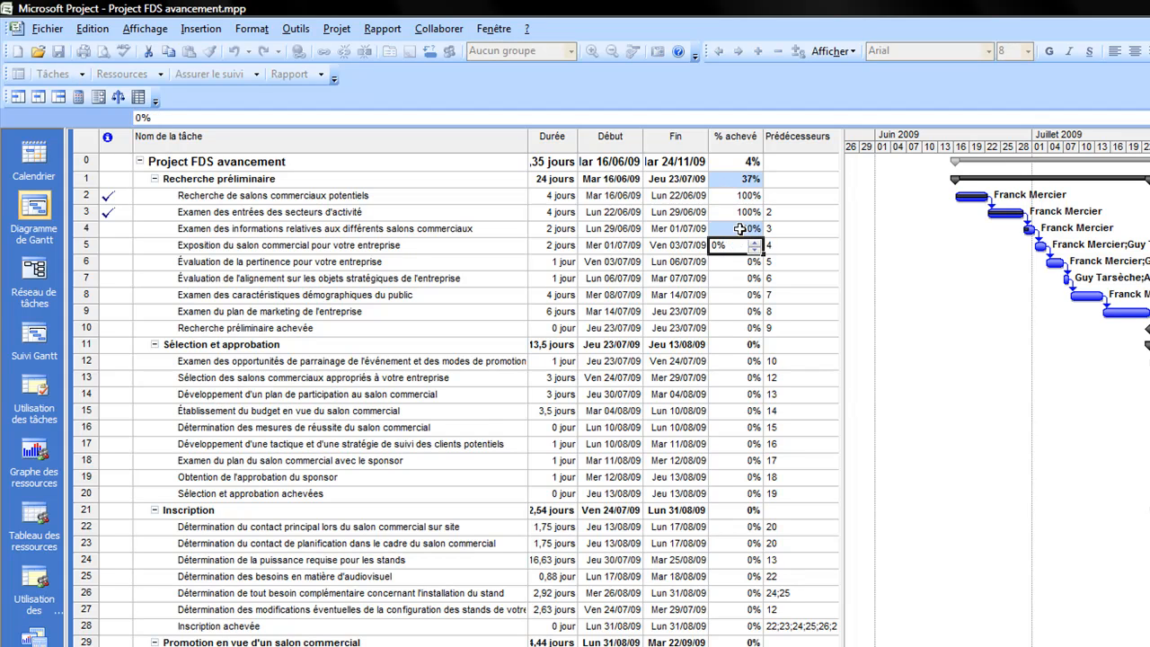
Step: Fill the 40% completion from task 4 down to tasks 5 through 7 and check the completion of the phase and the whole project
drag(763, 236, 751, 293)
click(744, 295)
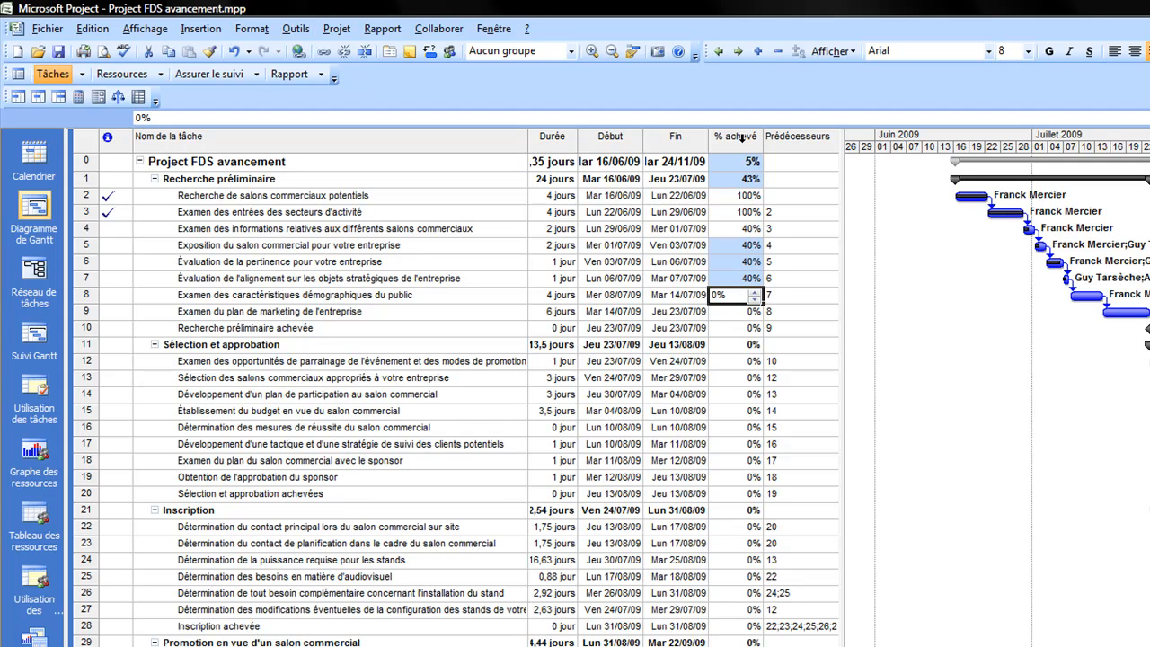
click(743, 281)
click(745, 261)
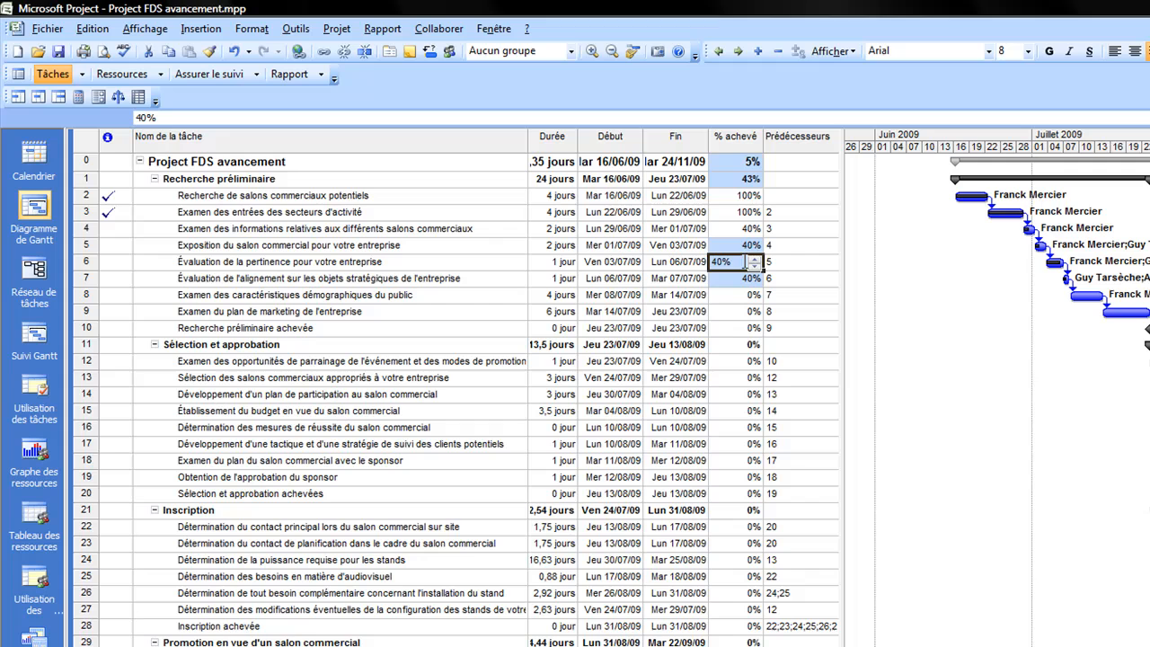
click(744, 244)
click(733, 180)
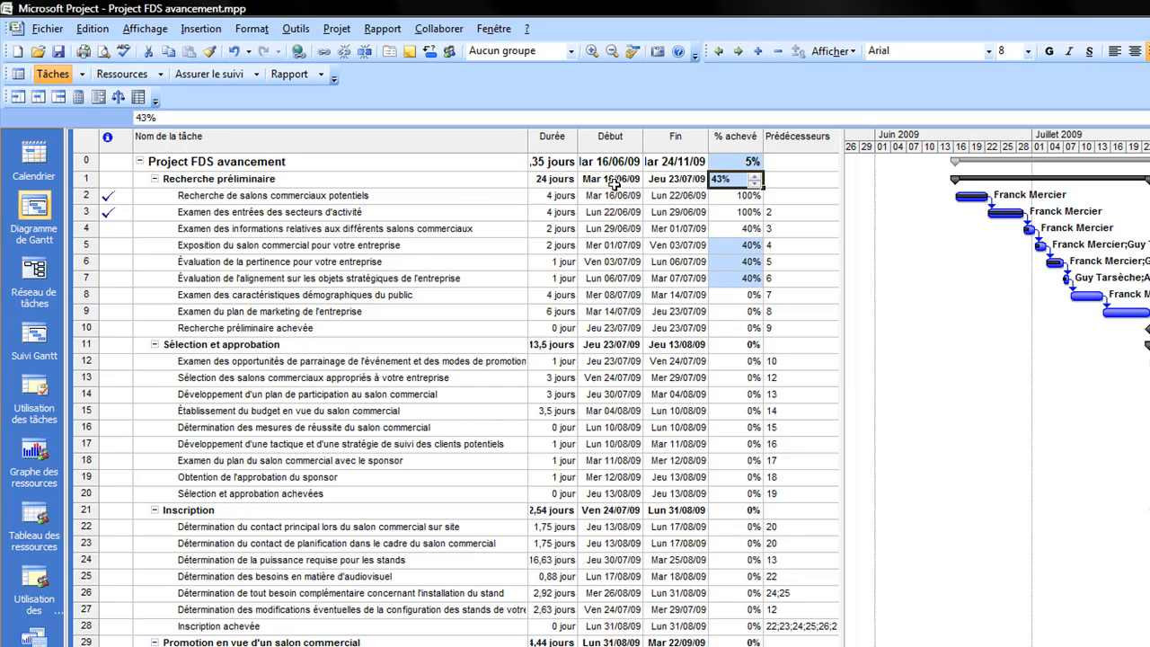
click(742, 163)
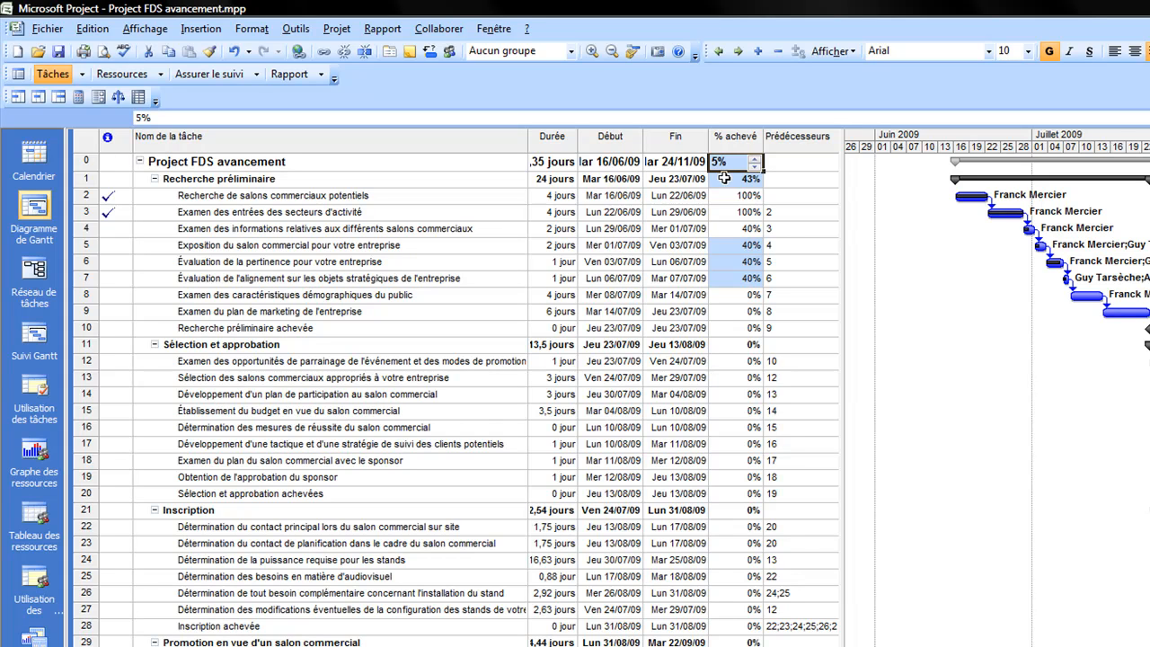
click(722, 179)
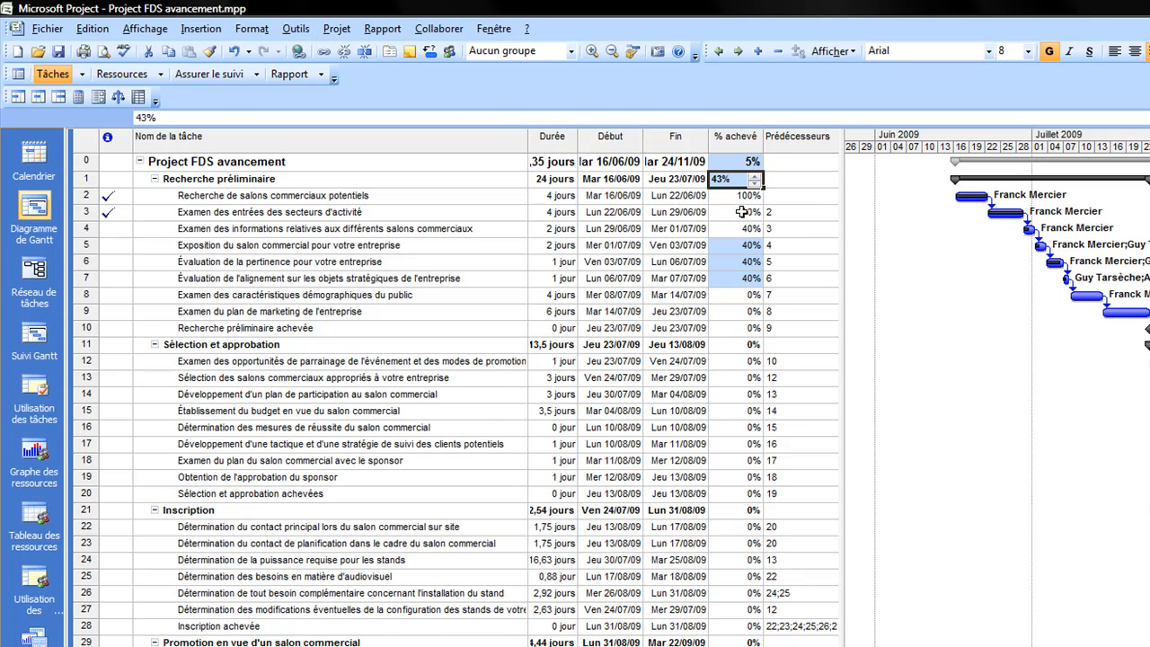
Step: Collapse the phases Recherche préliminaire, Sélection et approbation, Inscription and Promotion en vue d'un salon commercial
click(154, 183)
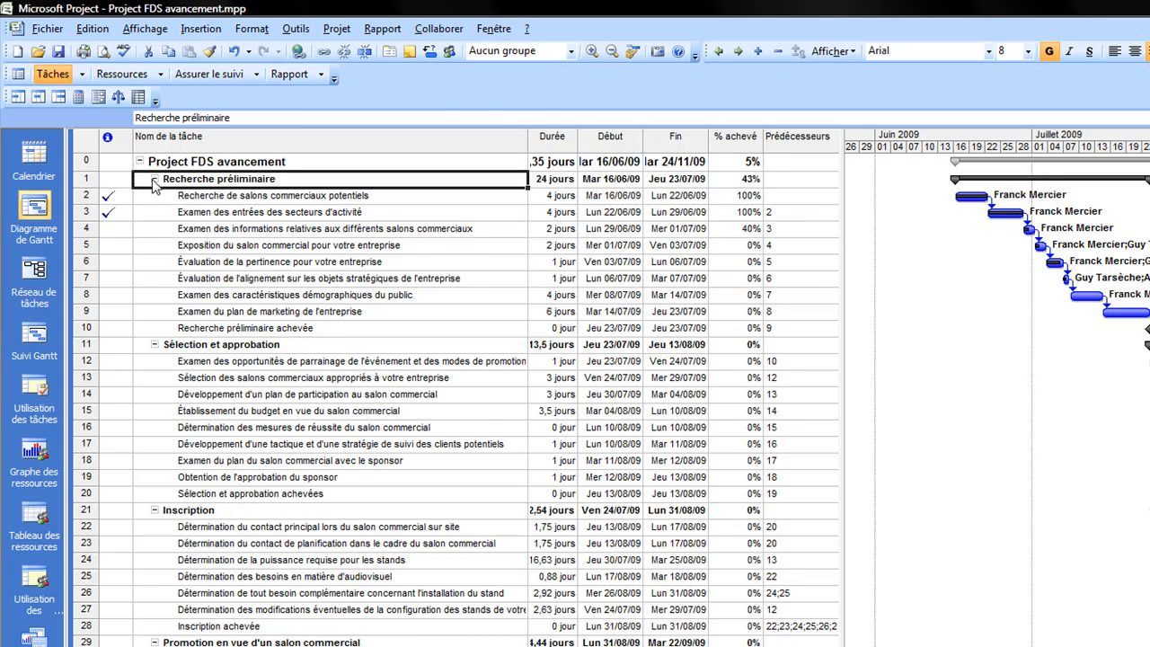
click(154, 180)
click(154, 196)
click(155, 213)
click(154, 229)
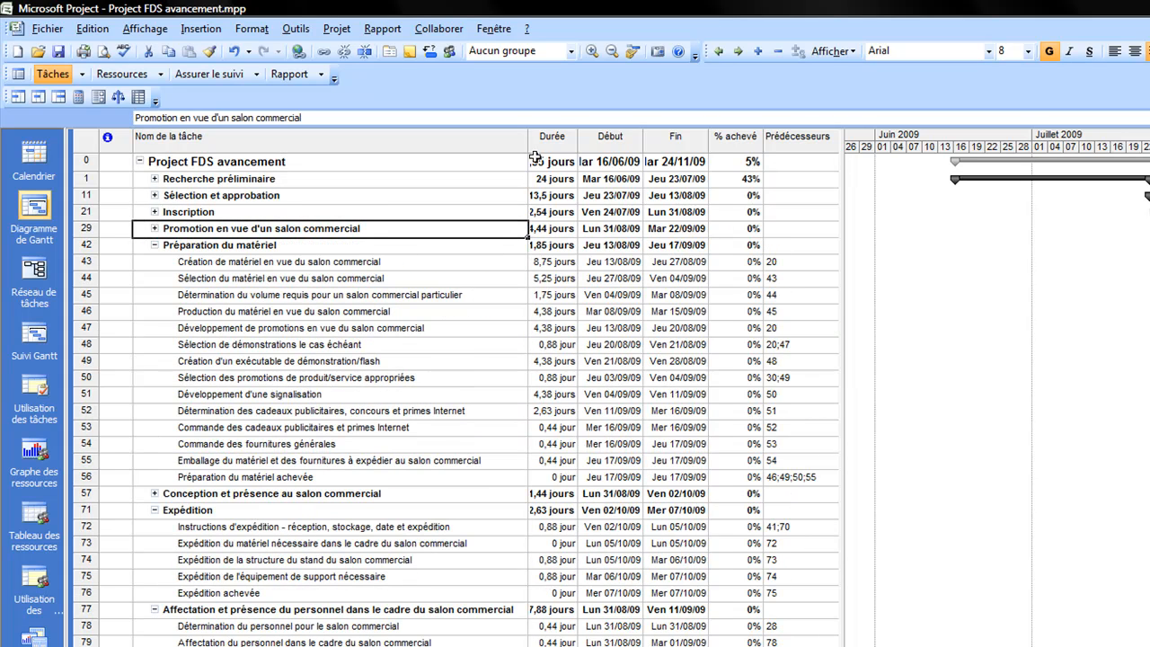
Step: Expand the Recherche préliminaire phase and resize the task name column and table area to show the Noms ressources column
drag(528, 136, 492, 135)
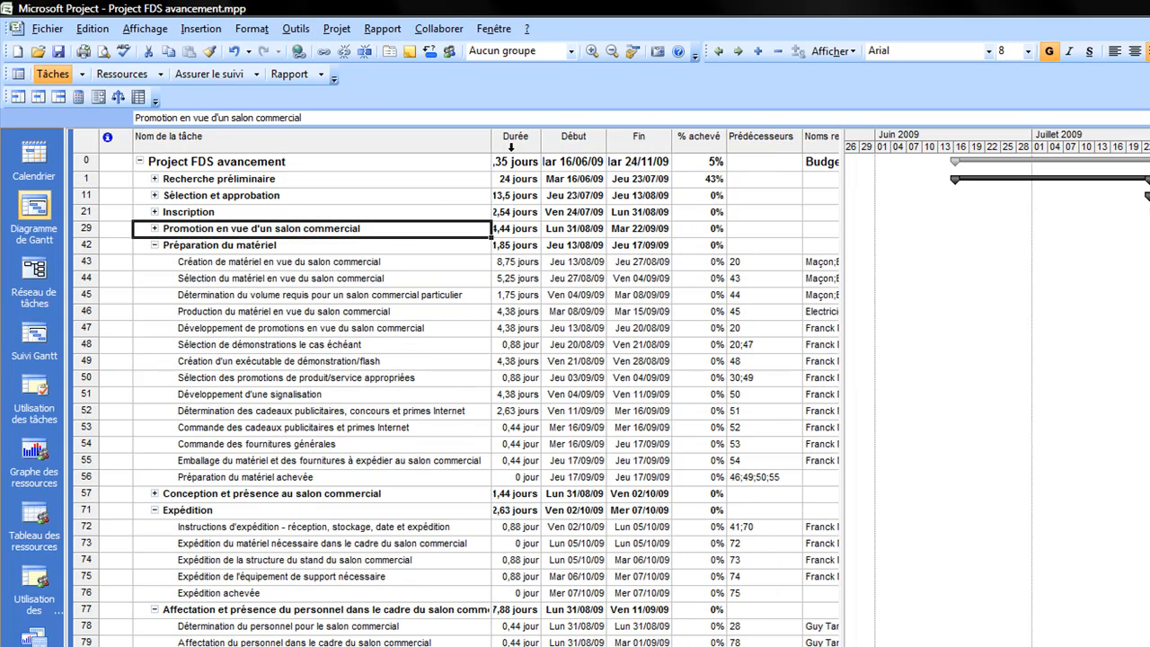
click(156, 179)
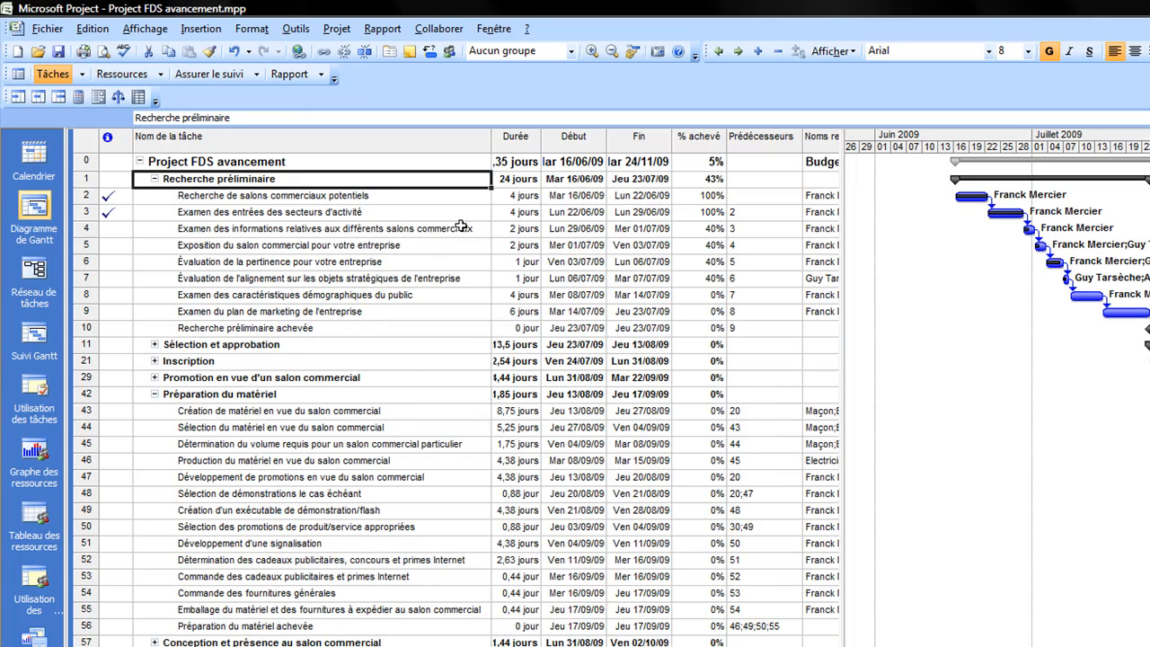
drag(846, 247, 947, 247)
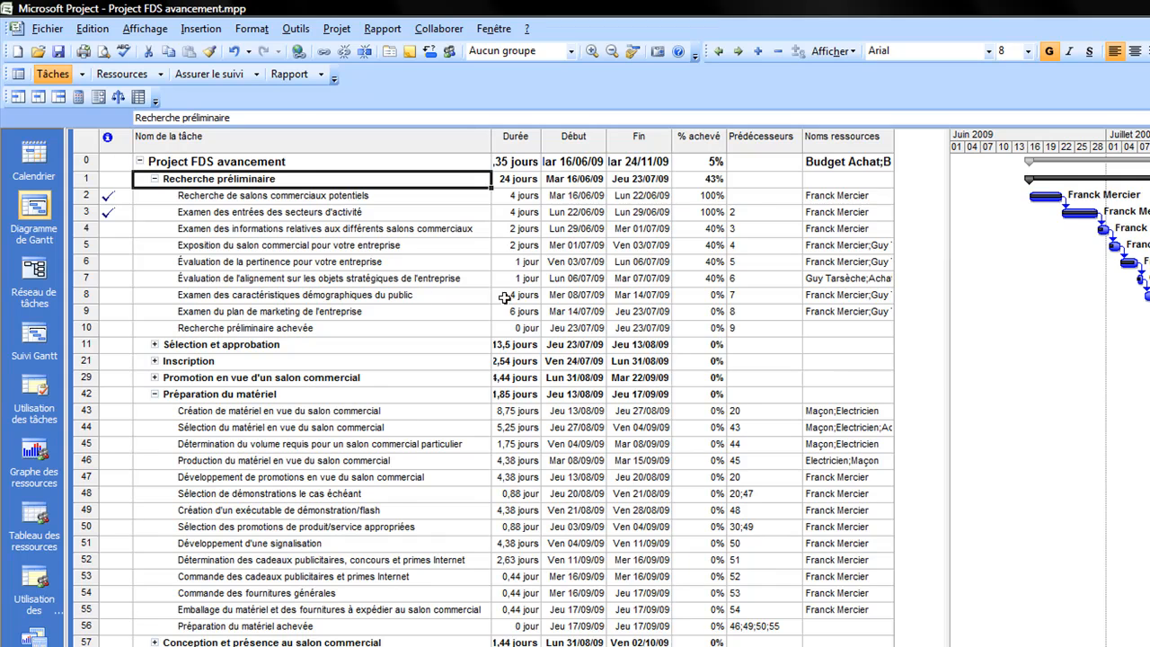
Step: Split the window to show the form for task 5, Exposition du salon commercial pour votre entreprise, with its Travail de la ressource details
click(387, 247)
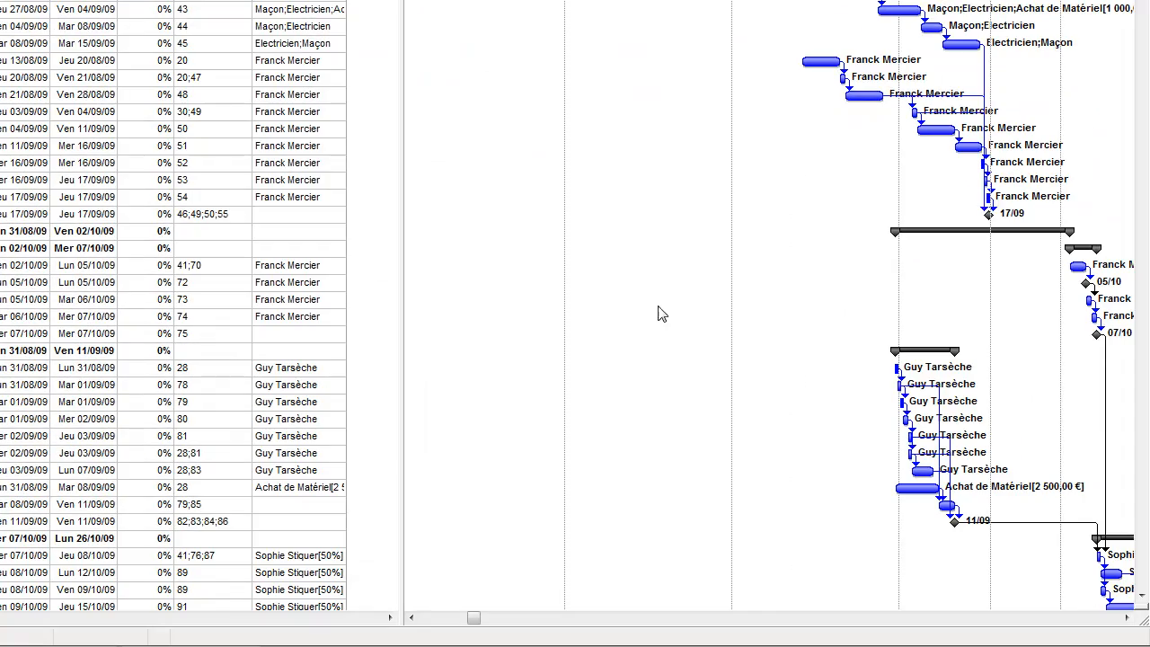
double_click(1143, 607)
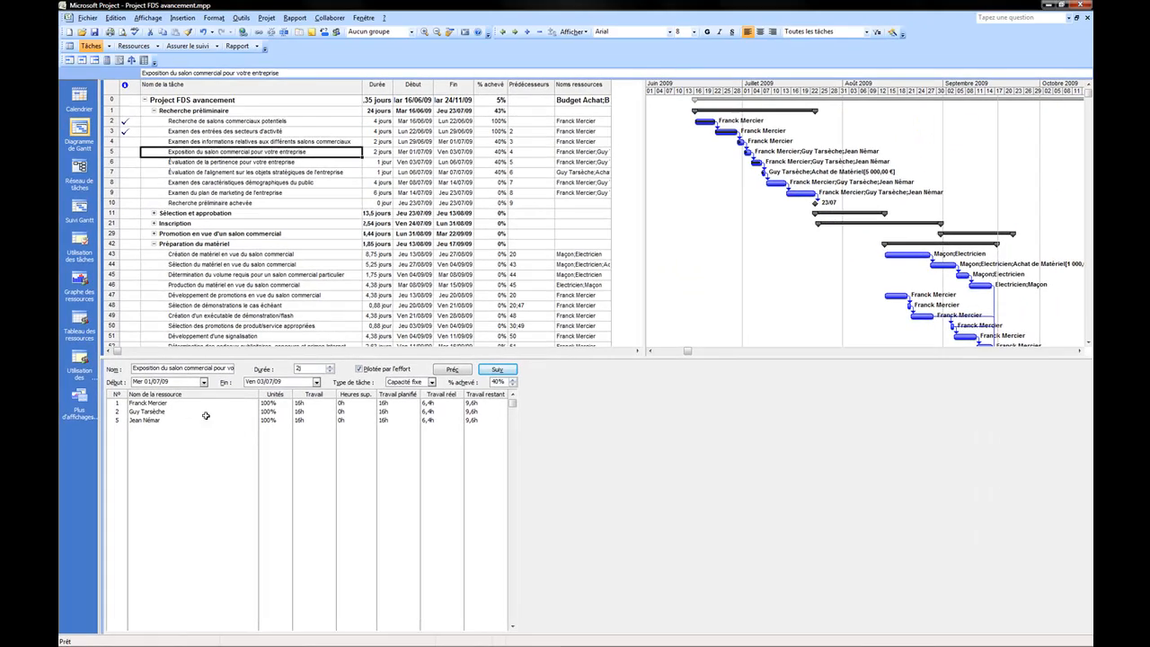
click(195, 403)
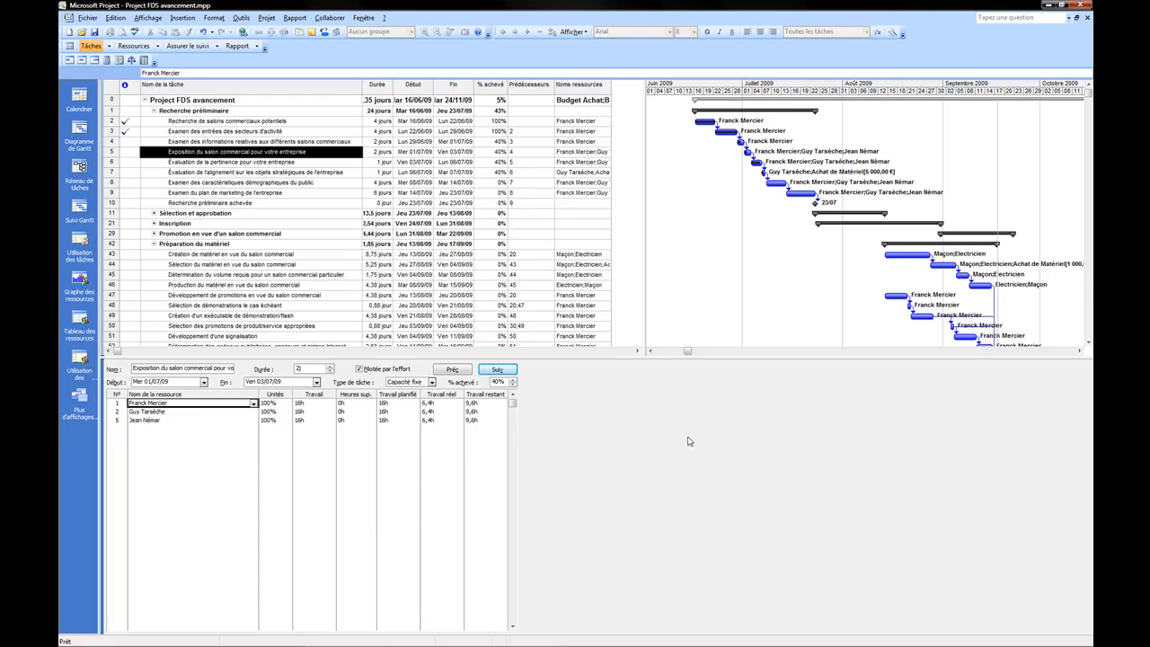
right_click(687, 439)
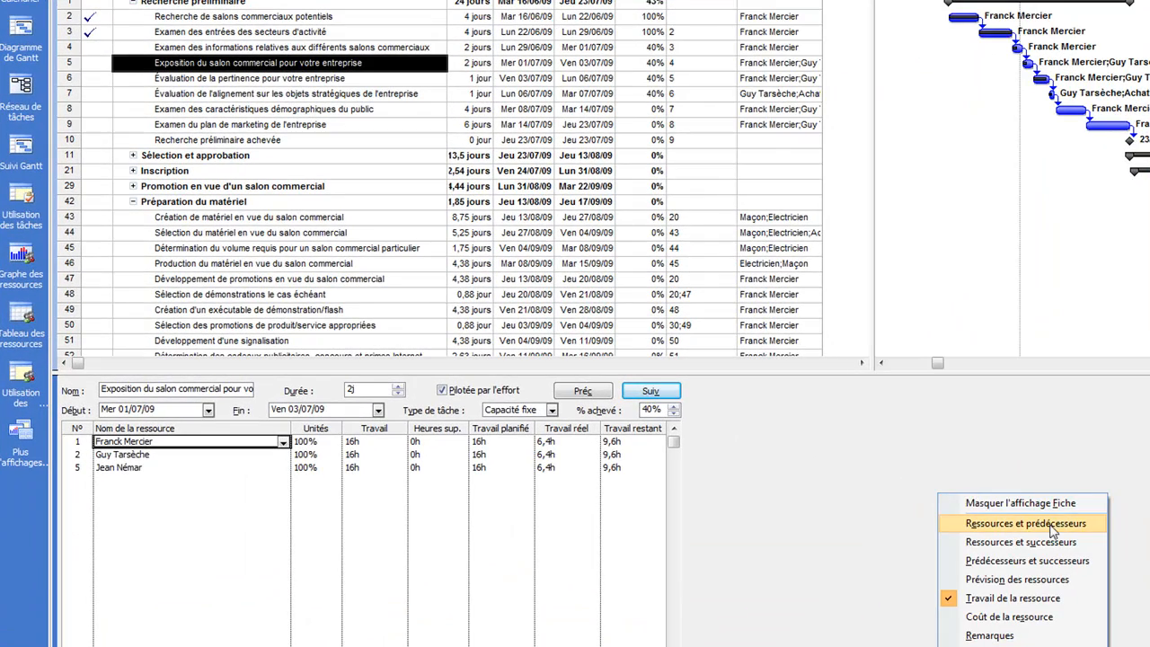
click(1055, 600)
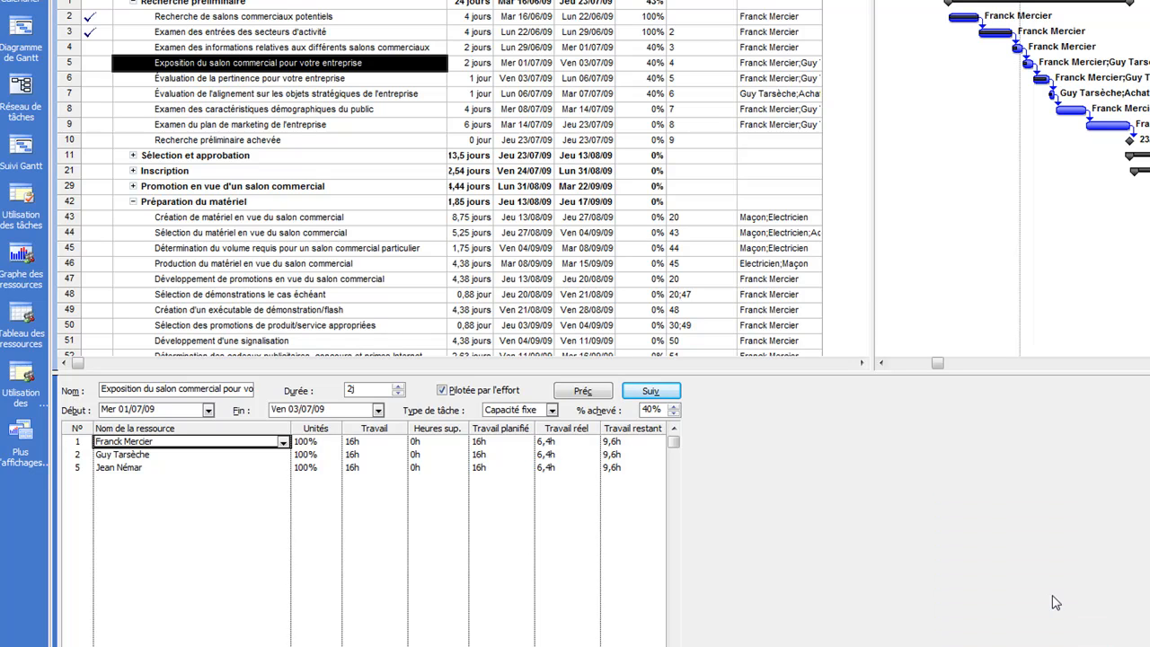
click(154, 455)
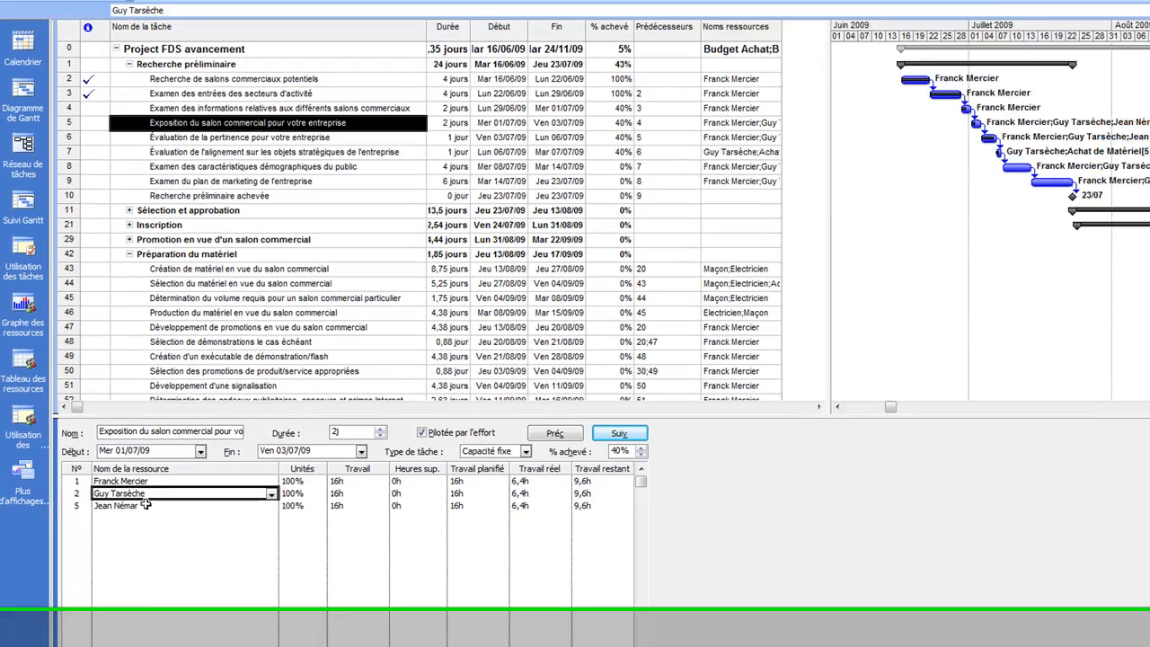
click(149, 468)
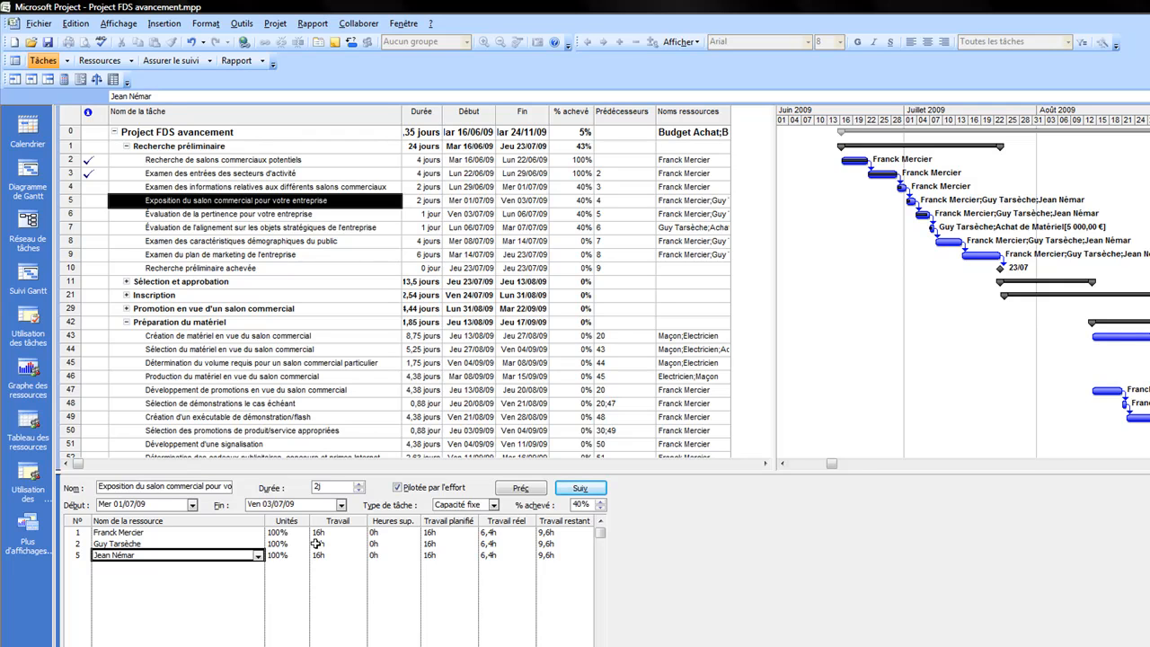
Step: For task 8, Examen des caractéristiques démographiques du public, set the first resource's Travail réel to 8h
click(279, 242)
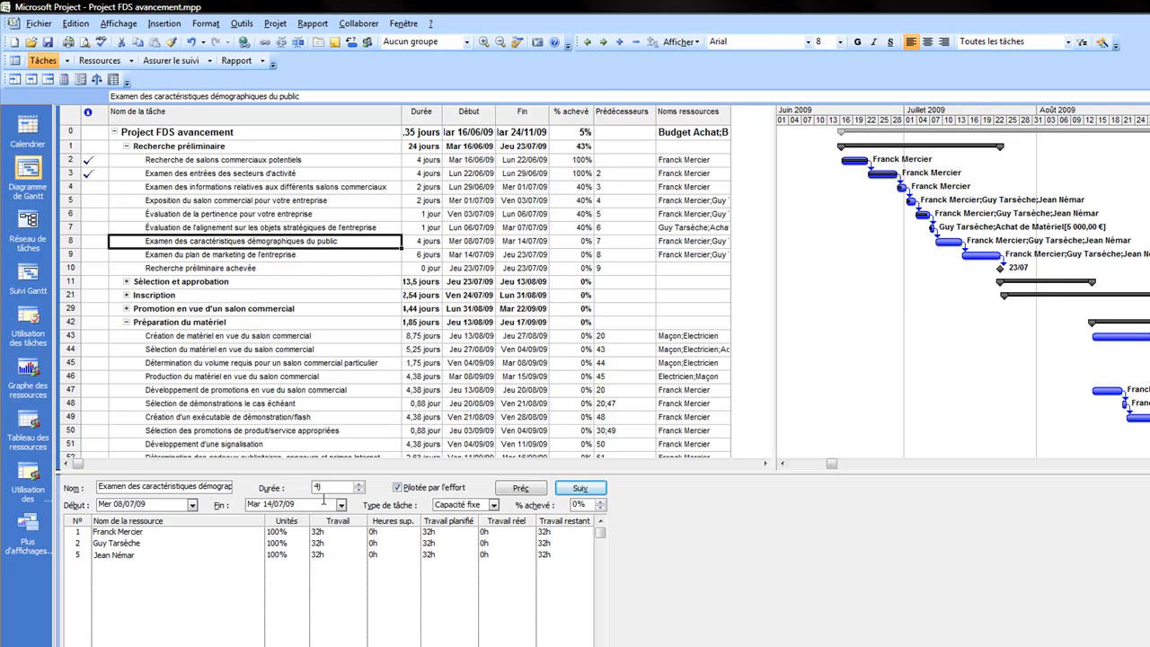
click(494, 532)
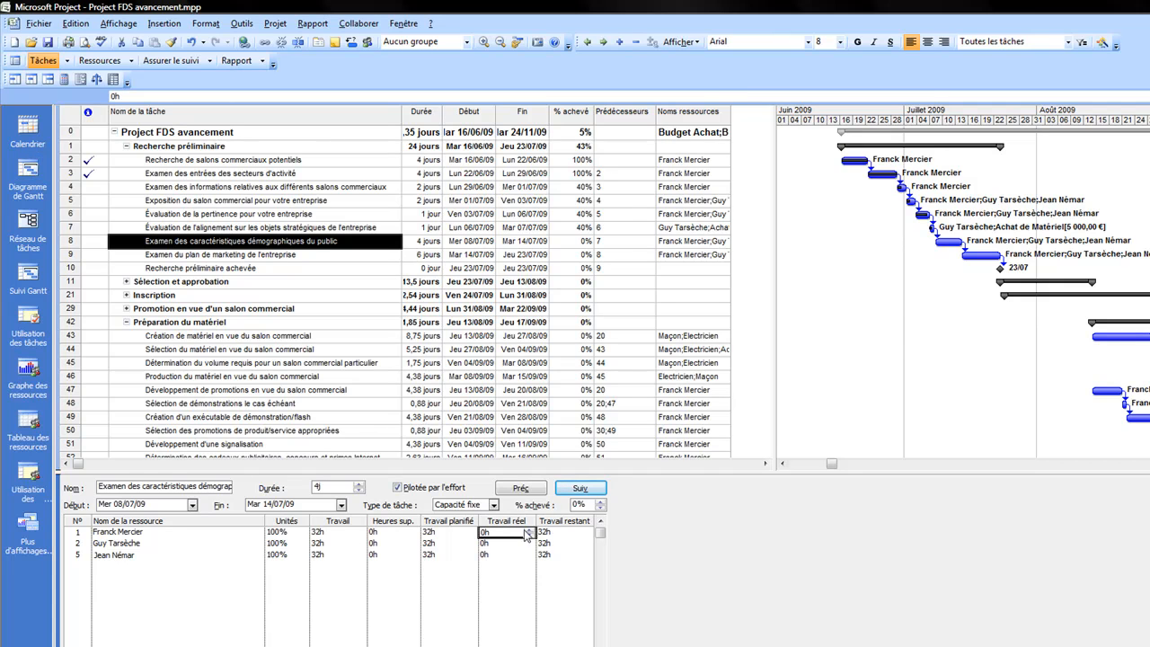
click(529, 529)
click(529, 529)
click(530, 529)
Step: Set the second resource's Travail réel on task 8 to 4h and apply the actual work entries
click(504, 545)
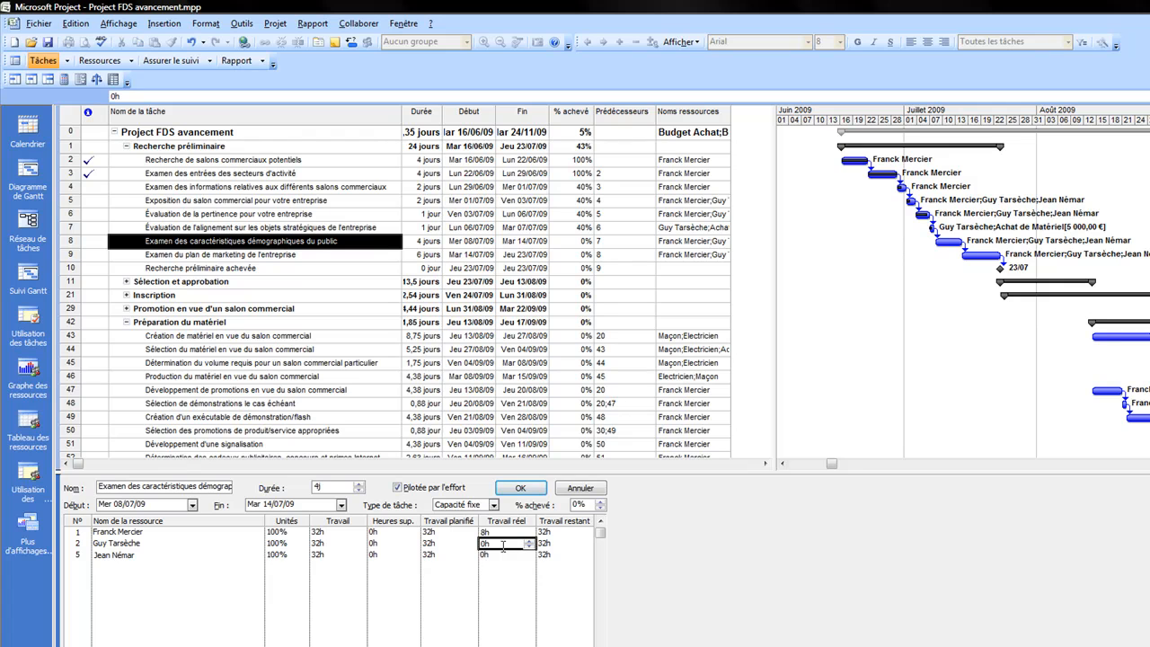
click(529, 541)
click(530, 542)
click(529, 542)
click(508, 554)
click(521, 489)
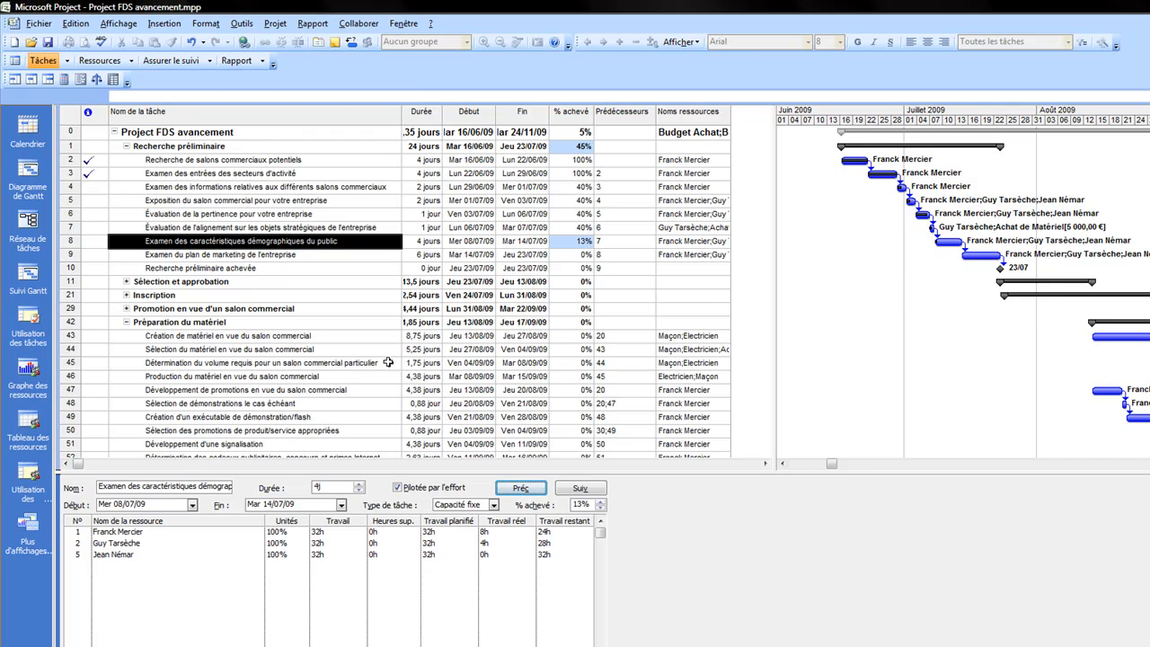
Step: Change the project's Prévisions options so that work is displayed in Jours
click(242, 24)
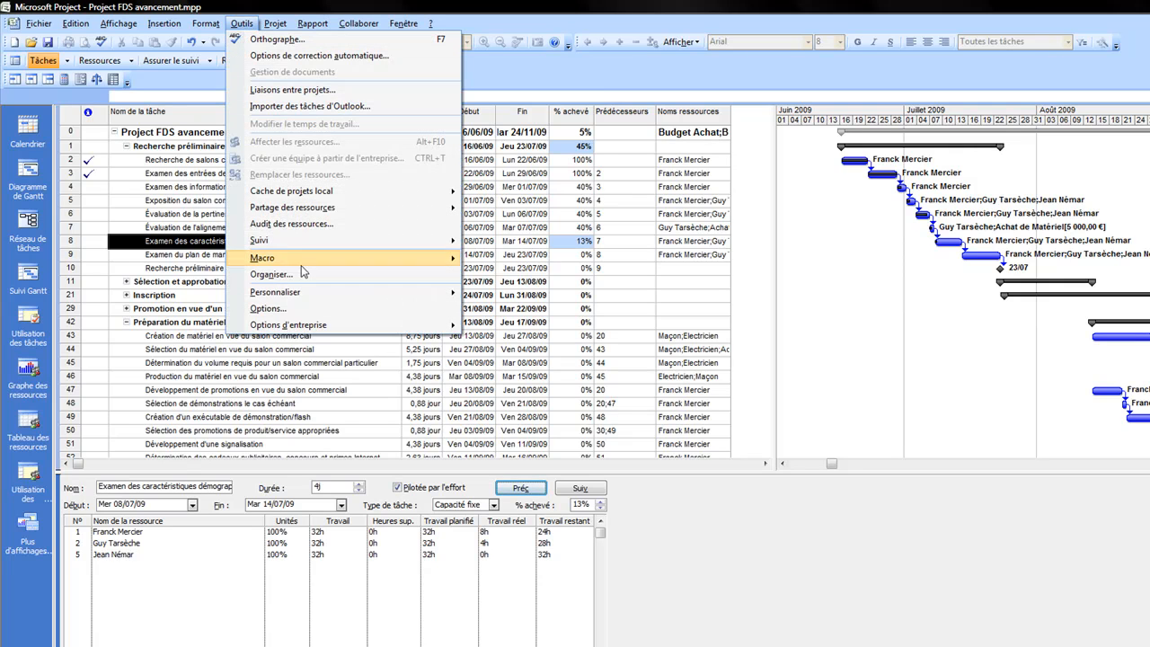
click(318, 316)
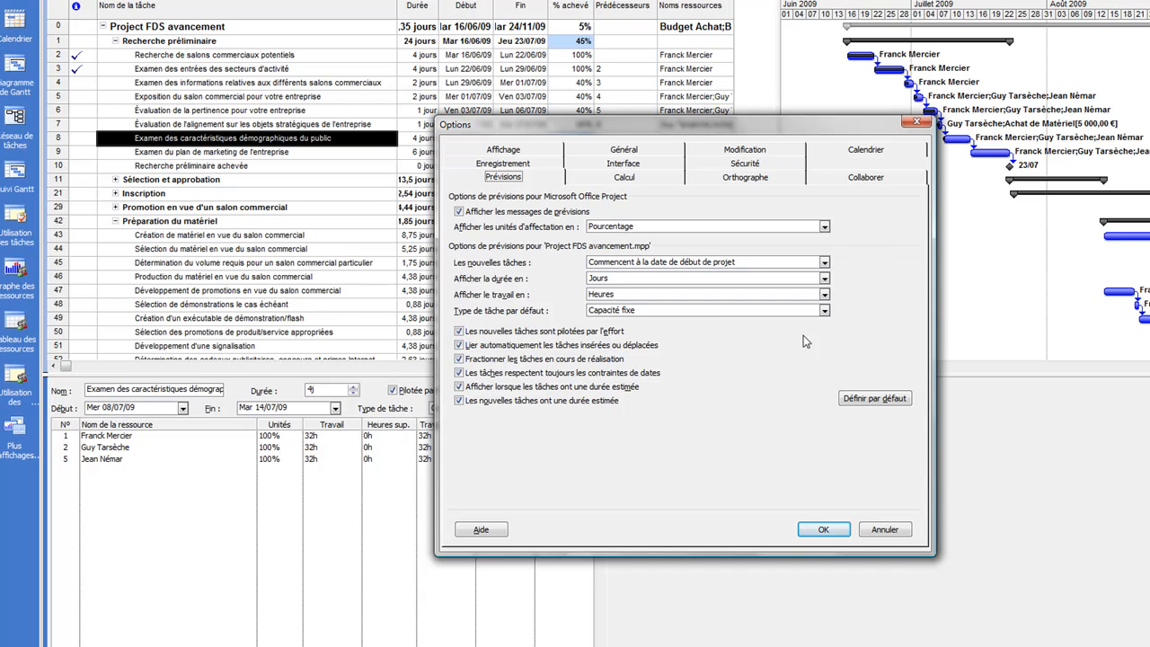
click(825, 297)
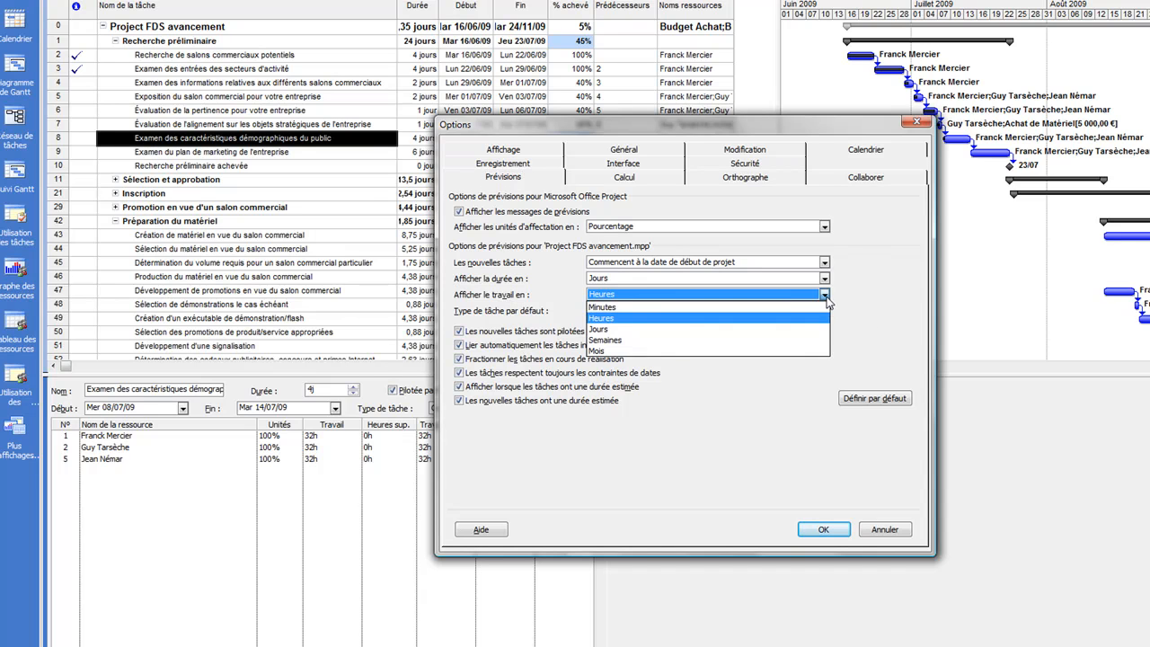
click(604, 332)
click(823, 529)
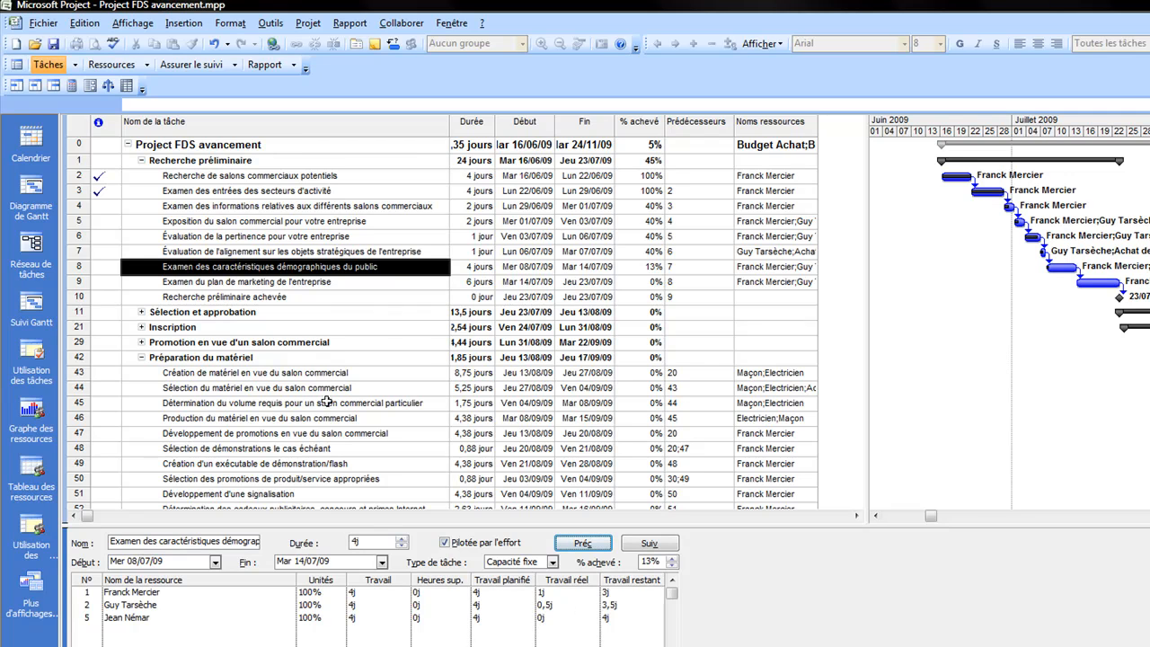
Step: Enlarge the task form and look through the Type de tâche options for task 8, keeping Capacité fixe
drag(356, 523, 356, 495)
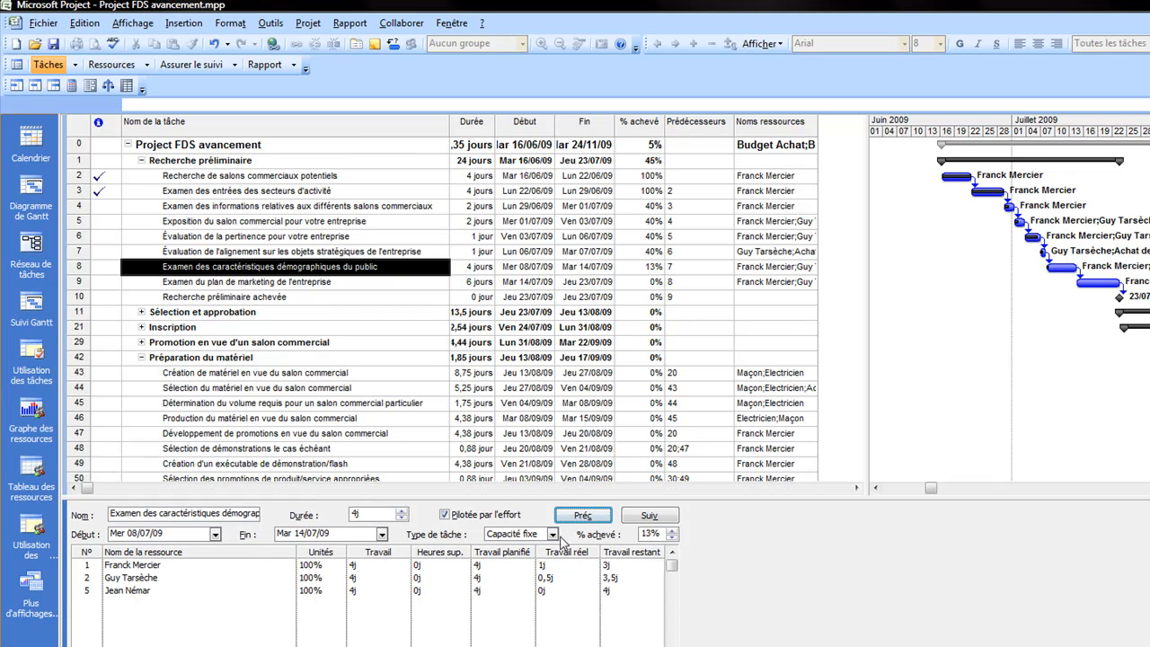
click(555, 535)
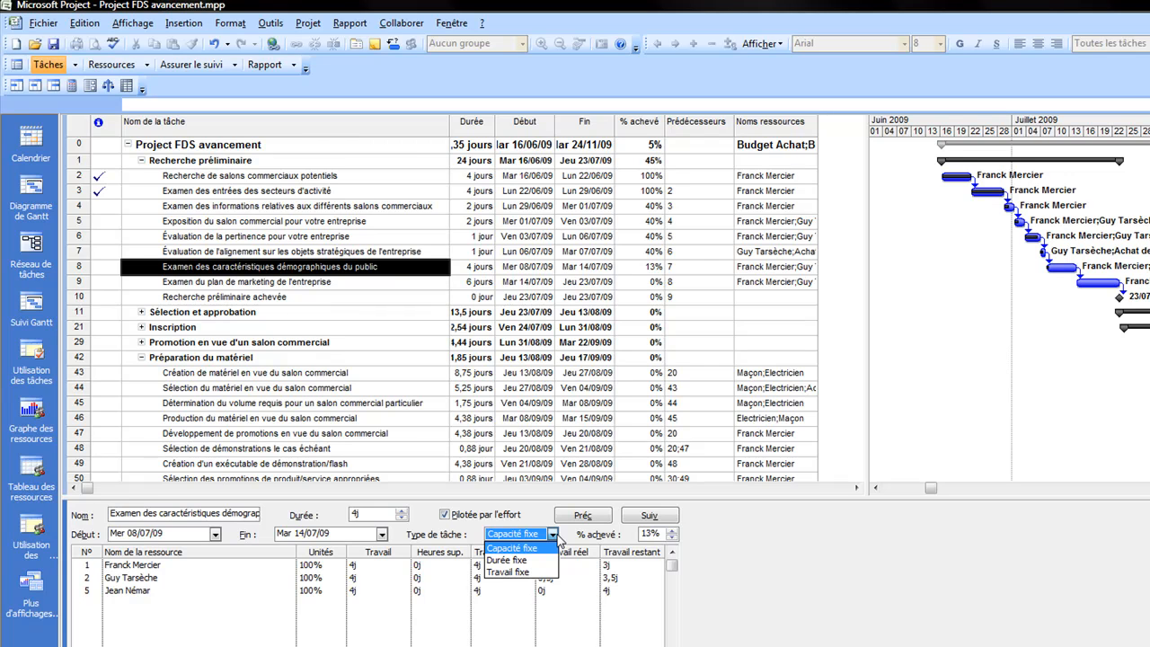
click(558, 535)
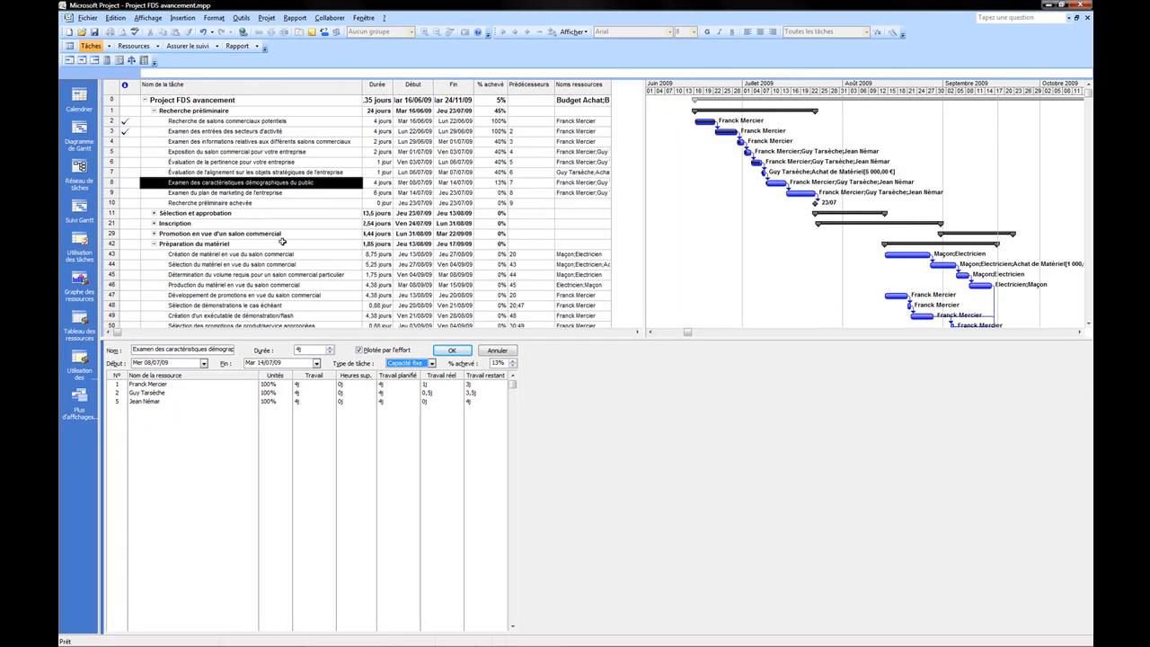
key(Return)
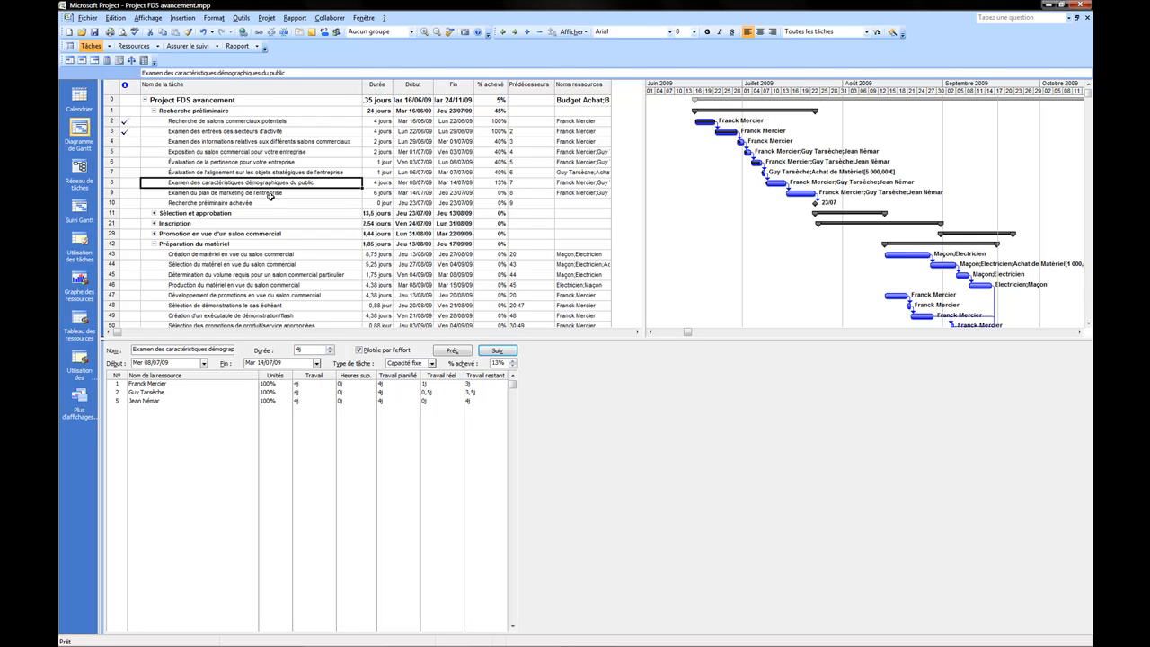
Step: Switch to the Suivi Gantt view, bring task 2's bar into view and give the upper pane more height
click(409, 204)
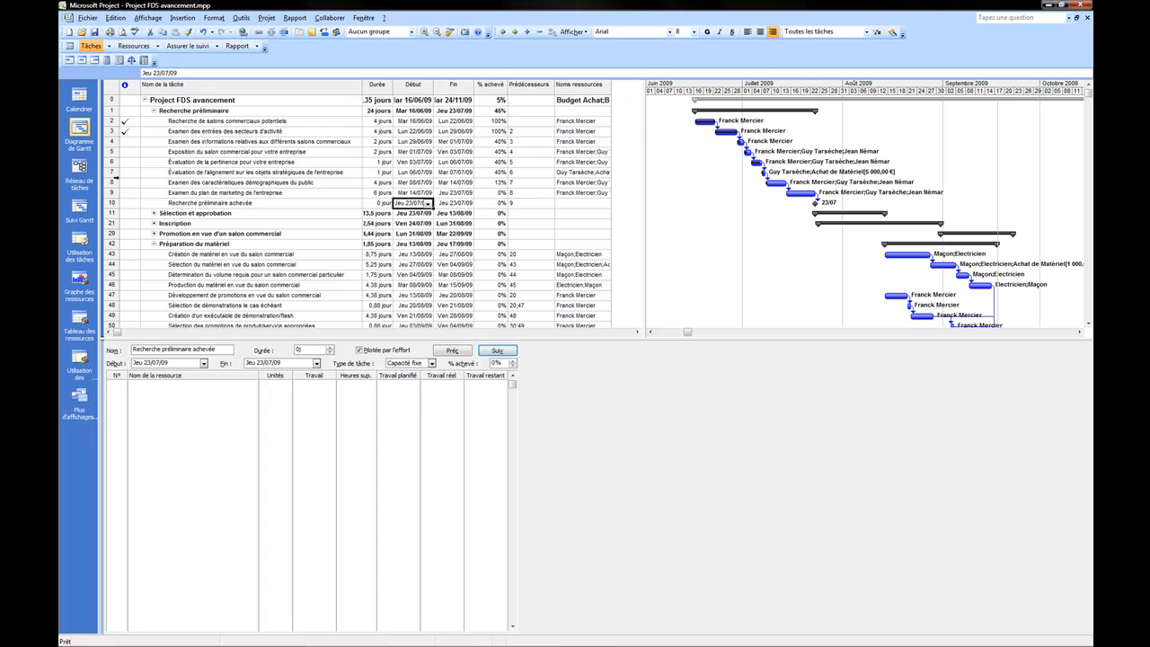
click(80, 210)
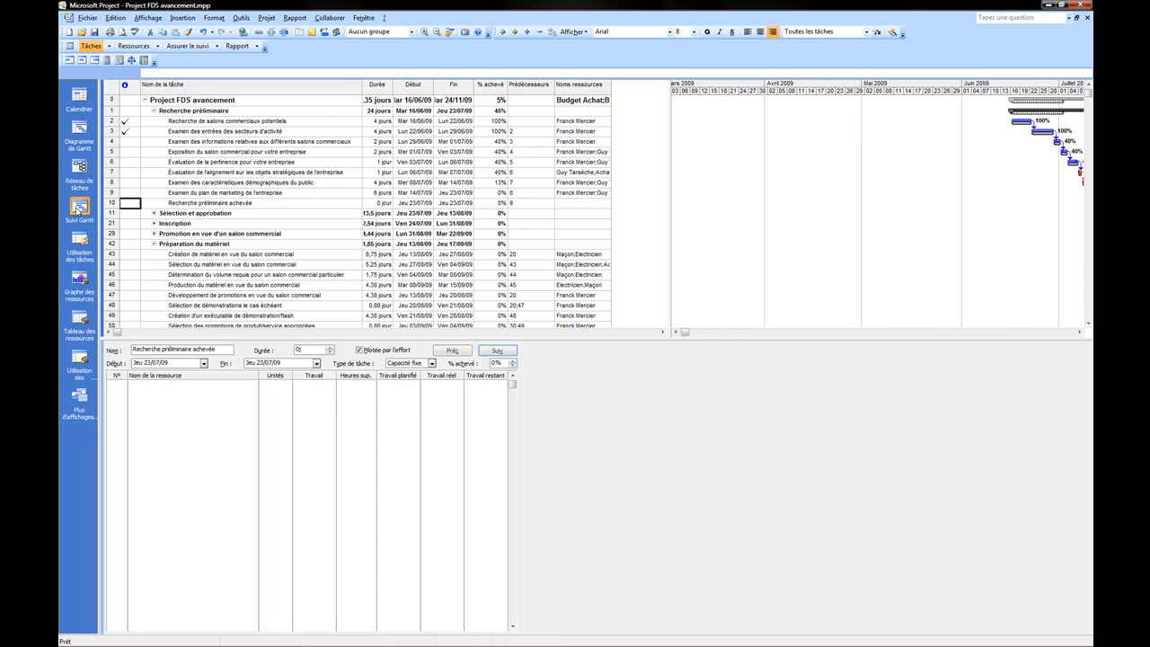
click(463, 121)
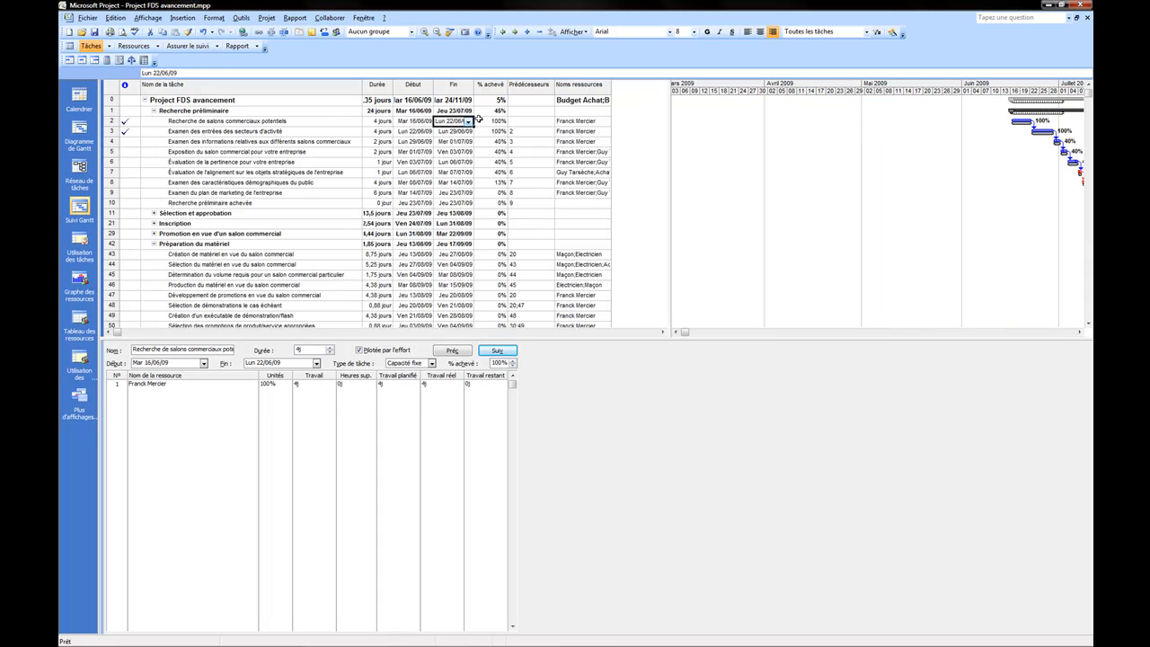
click(451, 32)
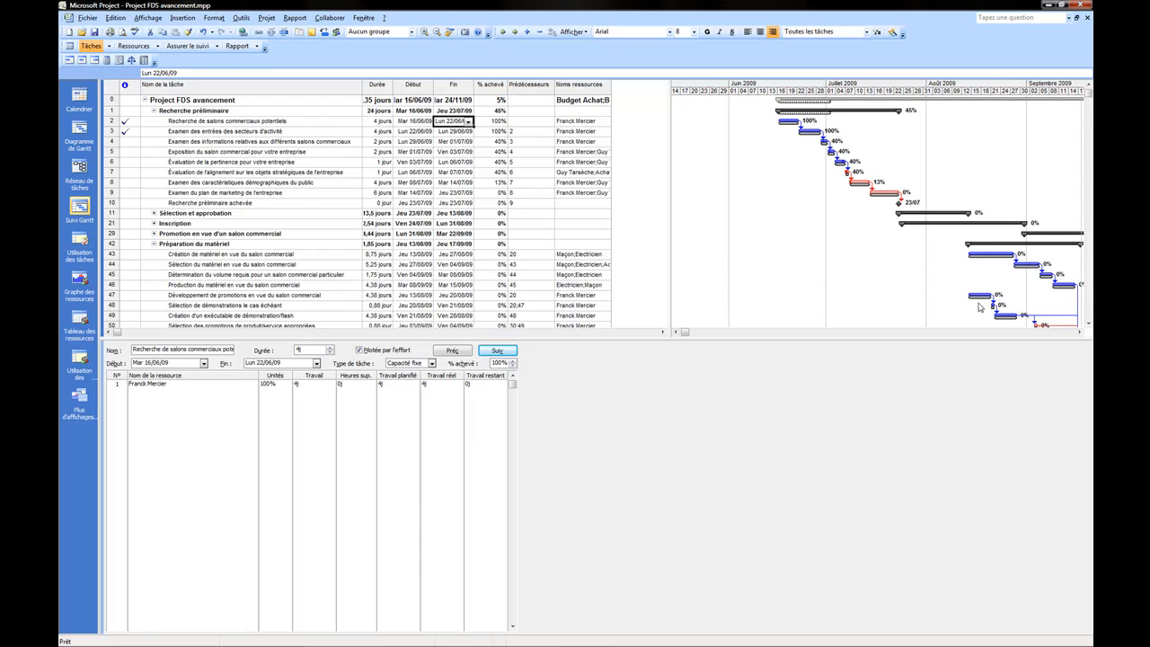
click(1081, 332)
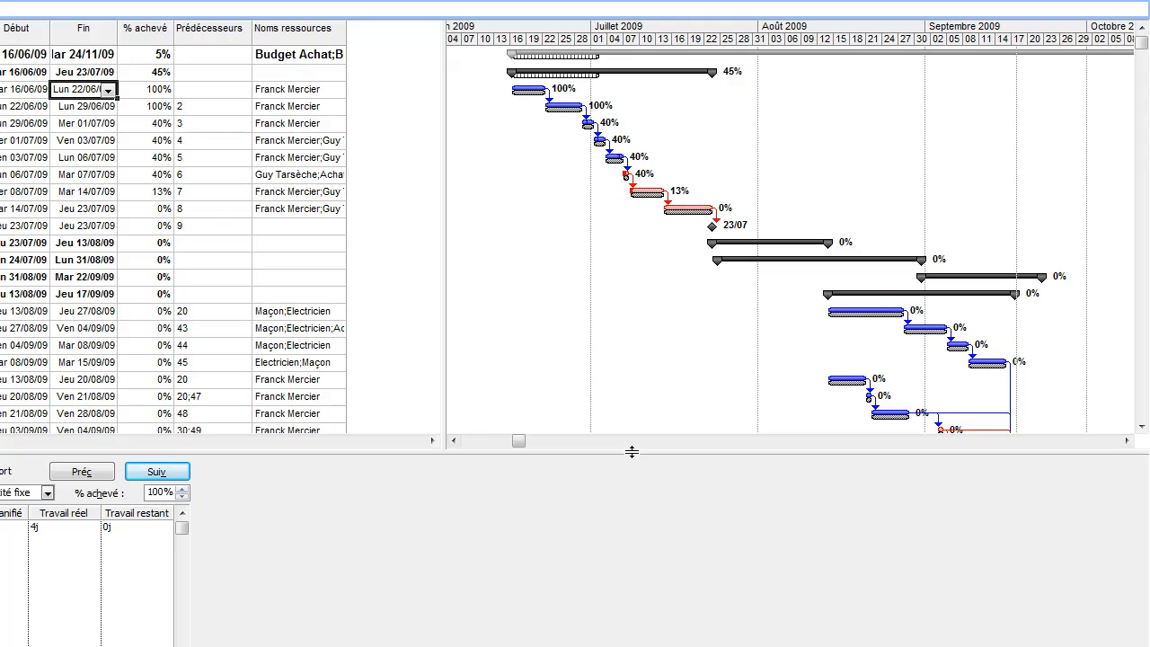
drag(663, 429, 646, 566)
drag(610, 606, 608, 629)
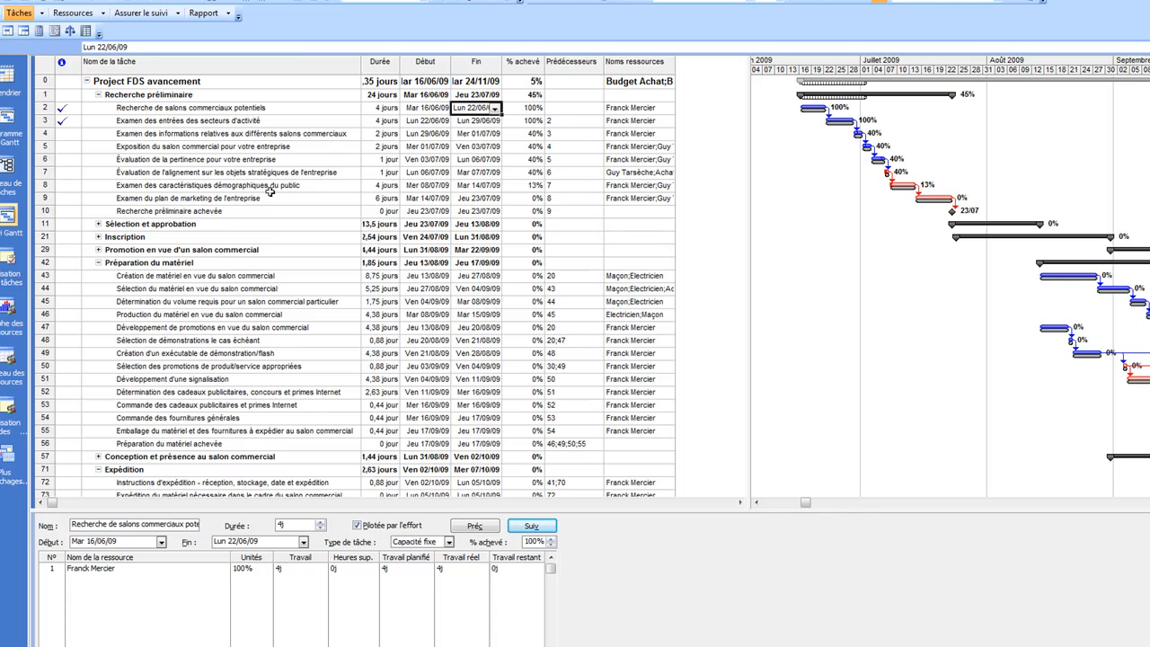
Step: Set the first resource's Travail restant on task 7 to 2j, and check the Fin dates of the project and Recherche préliminaire
click(243, 174)
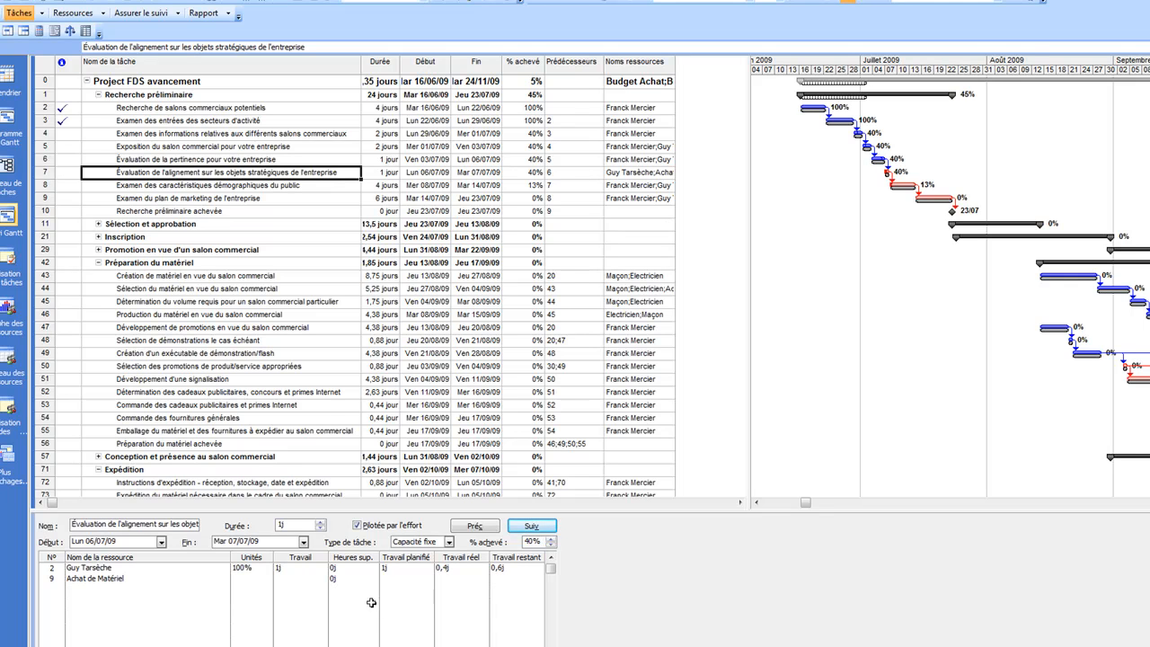
click(526, 569)
text(2j)
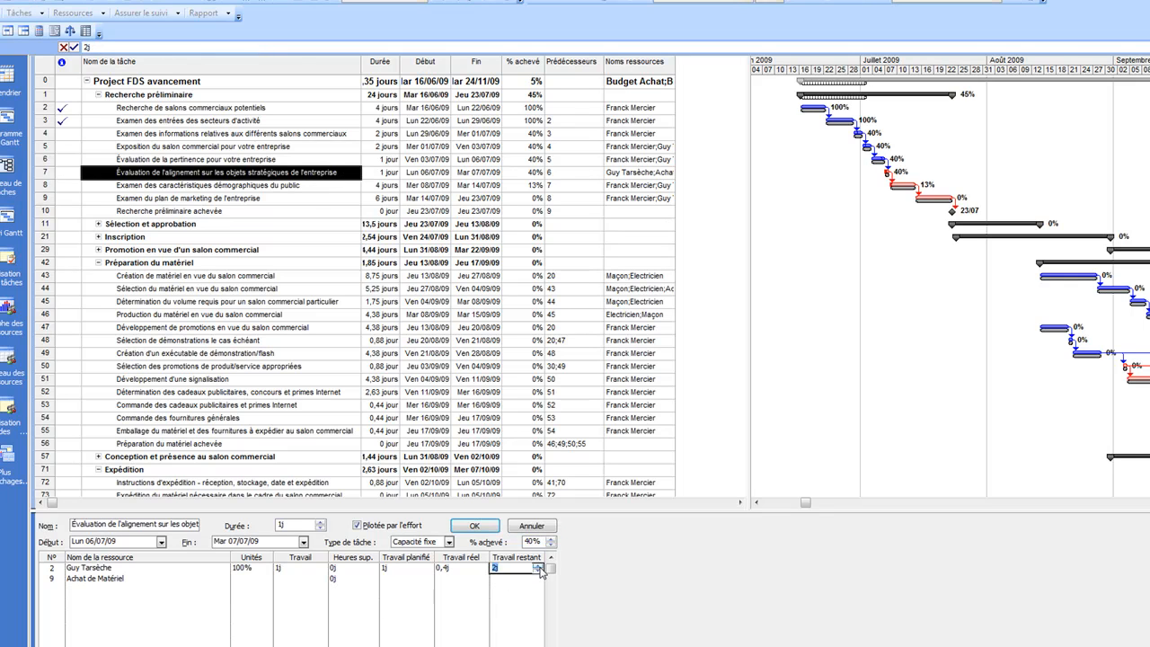
click(476, 526)
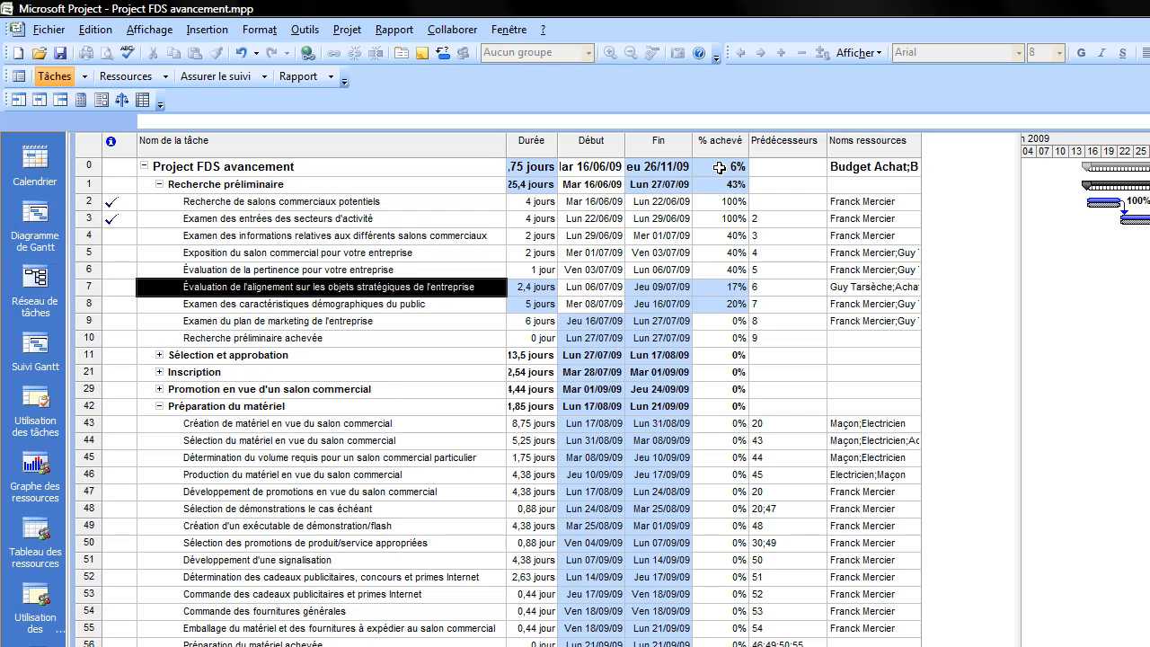
click(678, 167)
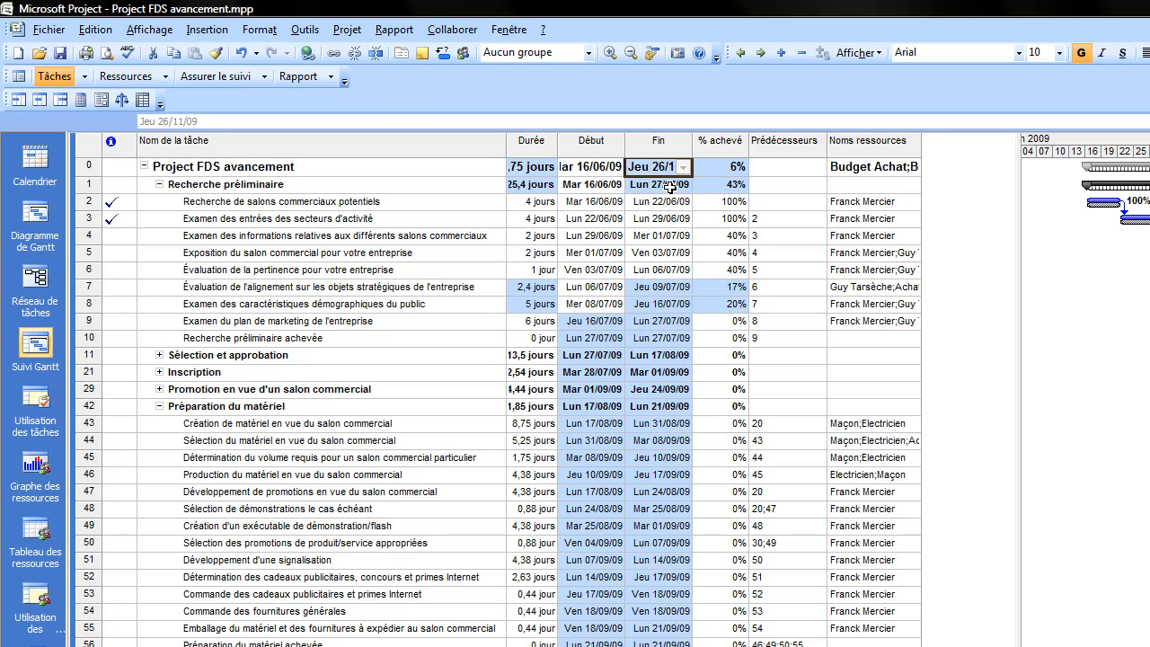
click(673, 184)
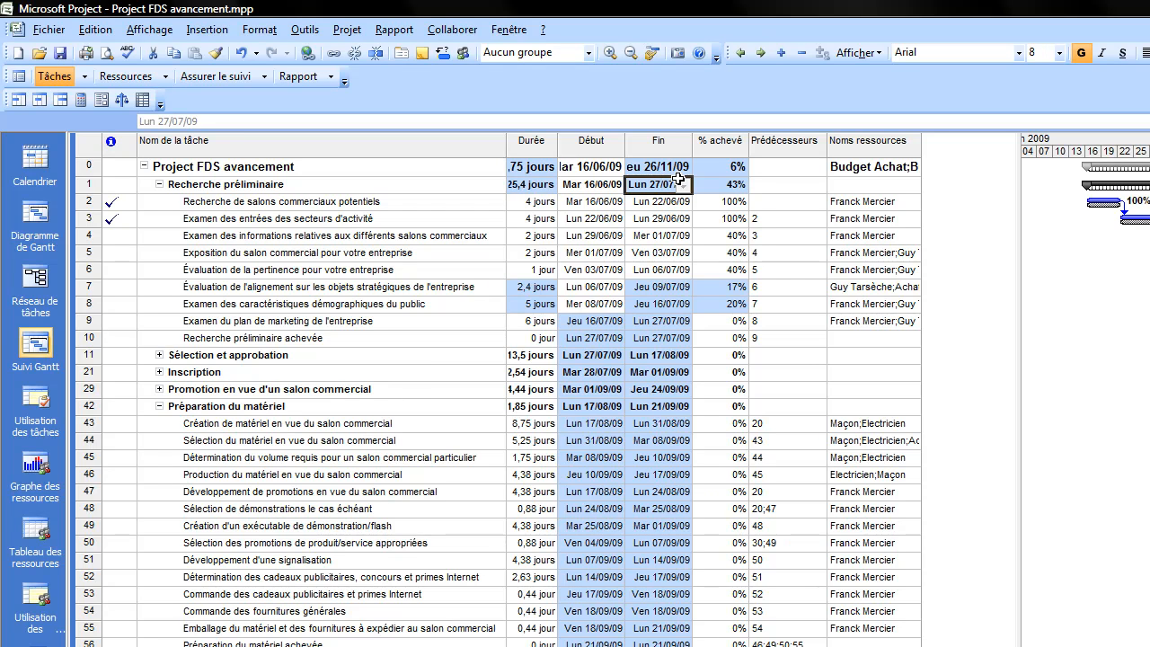
Step: Insert the Durée1 (Dérive durée) field as a column before Prédécesseurs
right_click(775, 146)
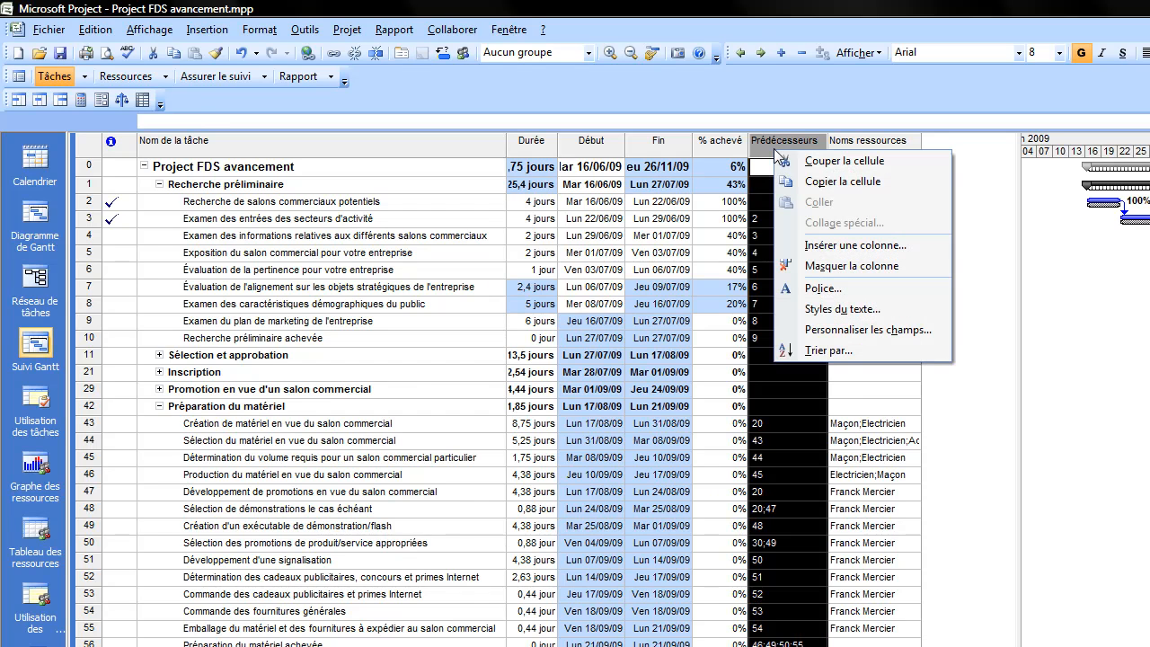
click(886, 247)
click(1034, 499)
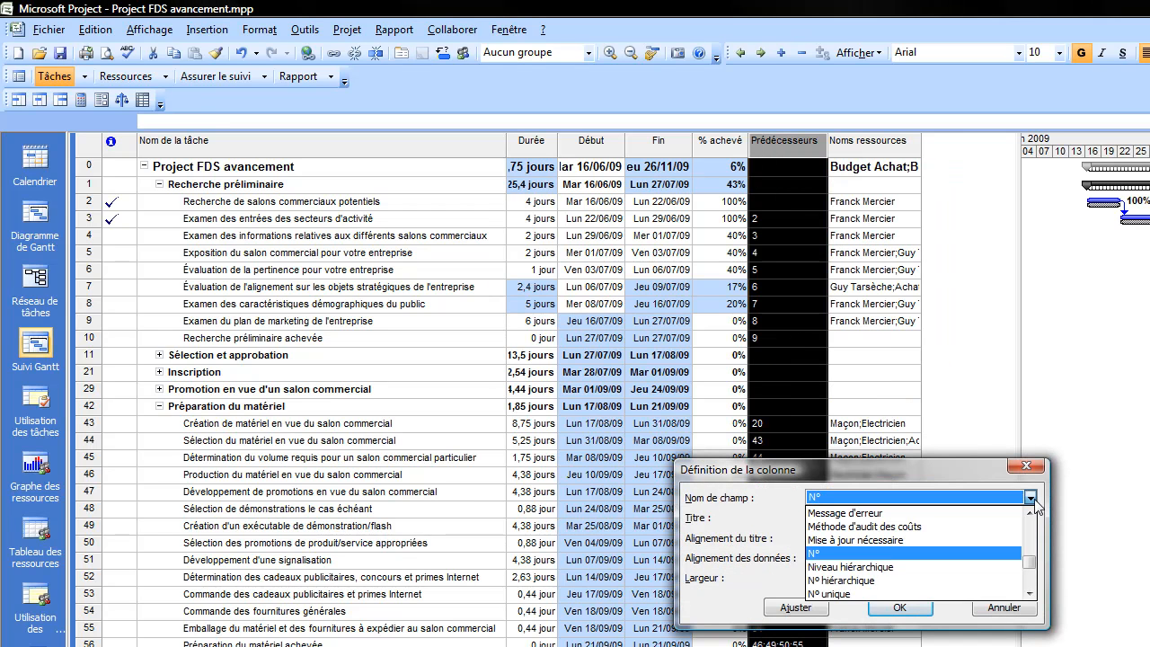
text(du)
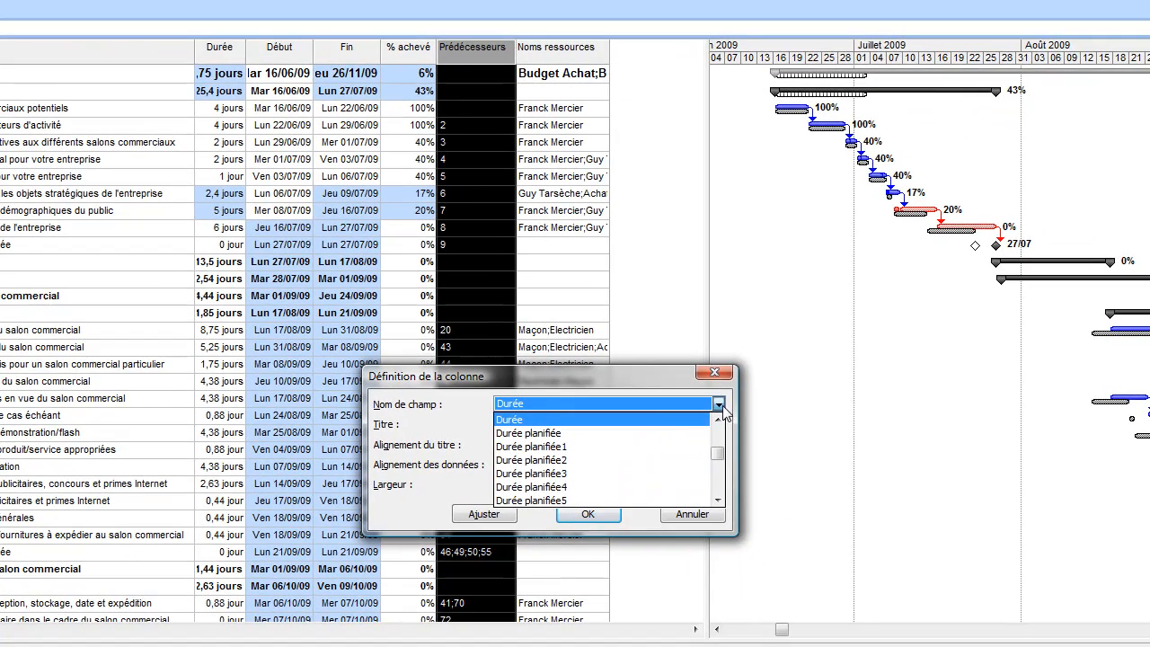
click(722, 500)
scroll(721, 501, up, 5)
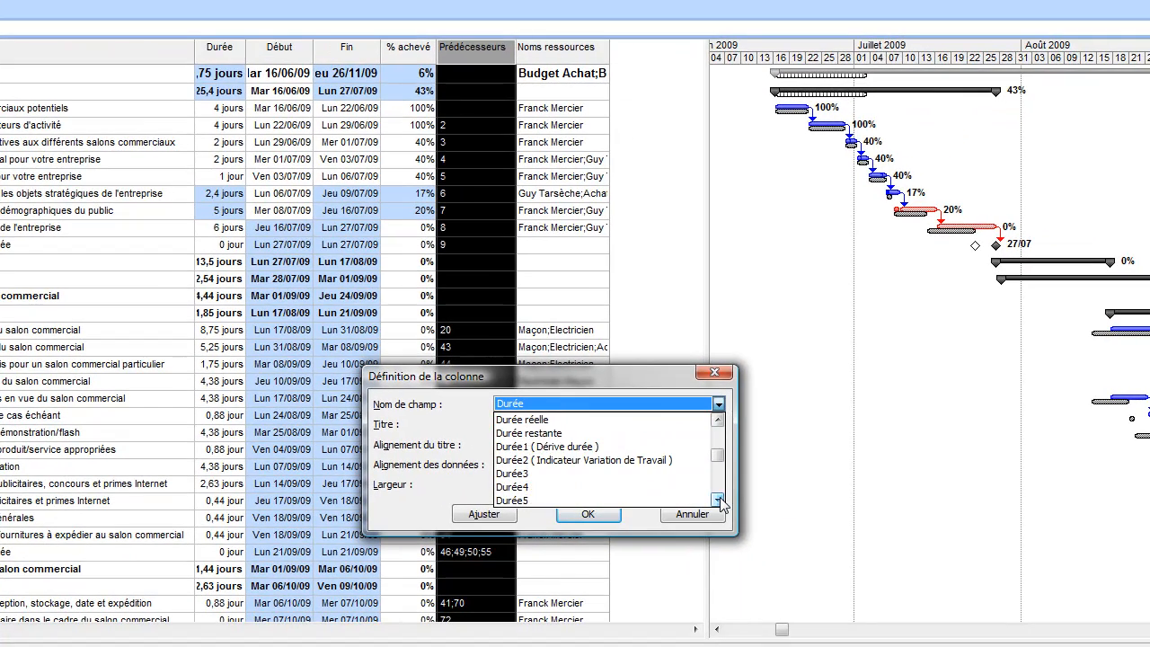
click(551, 446)
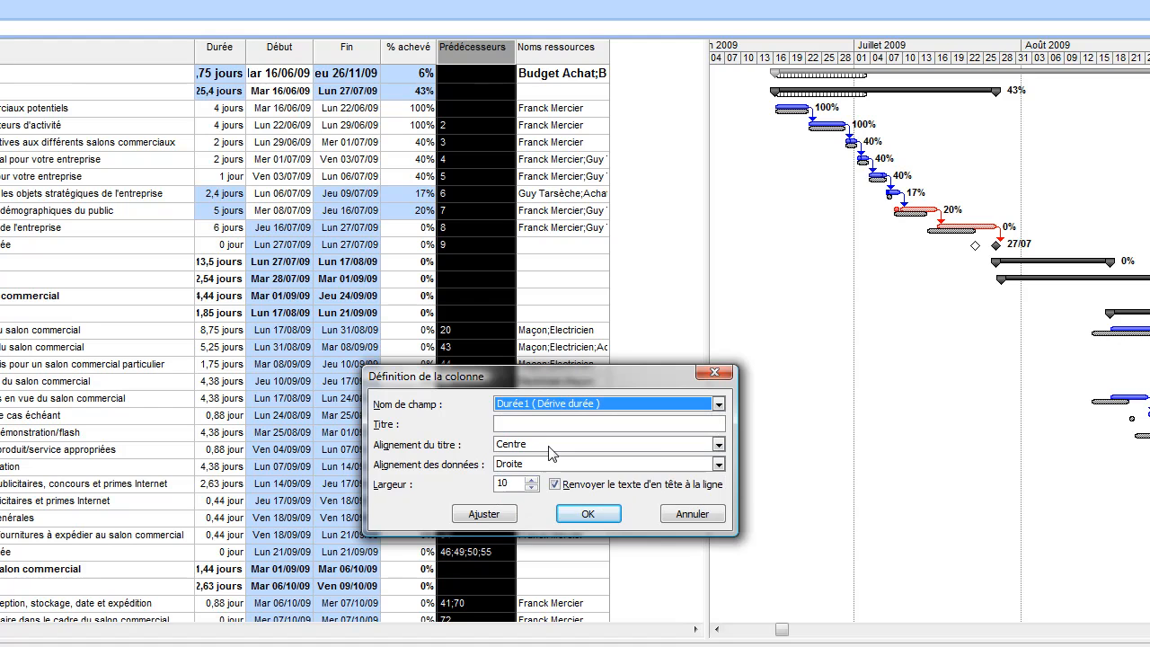
click(589, 514)
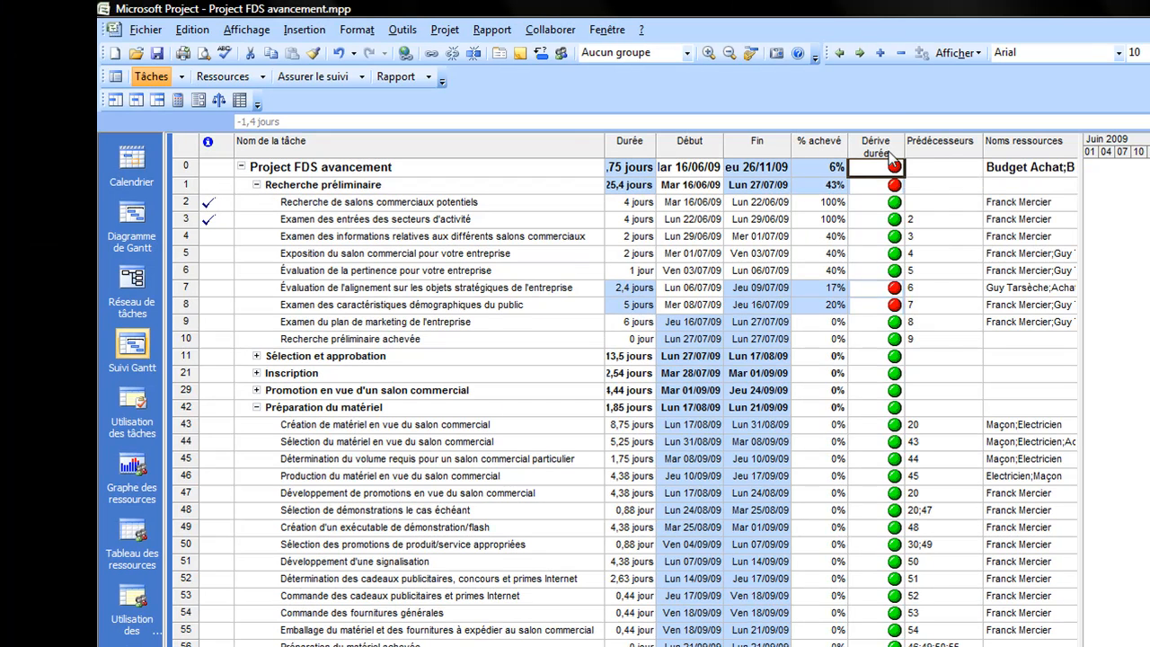
Step: Open the custom fields from the Dérive durée column and examine that field's formula without changing it
right_click(795, 150)
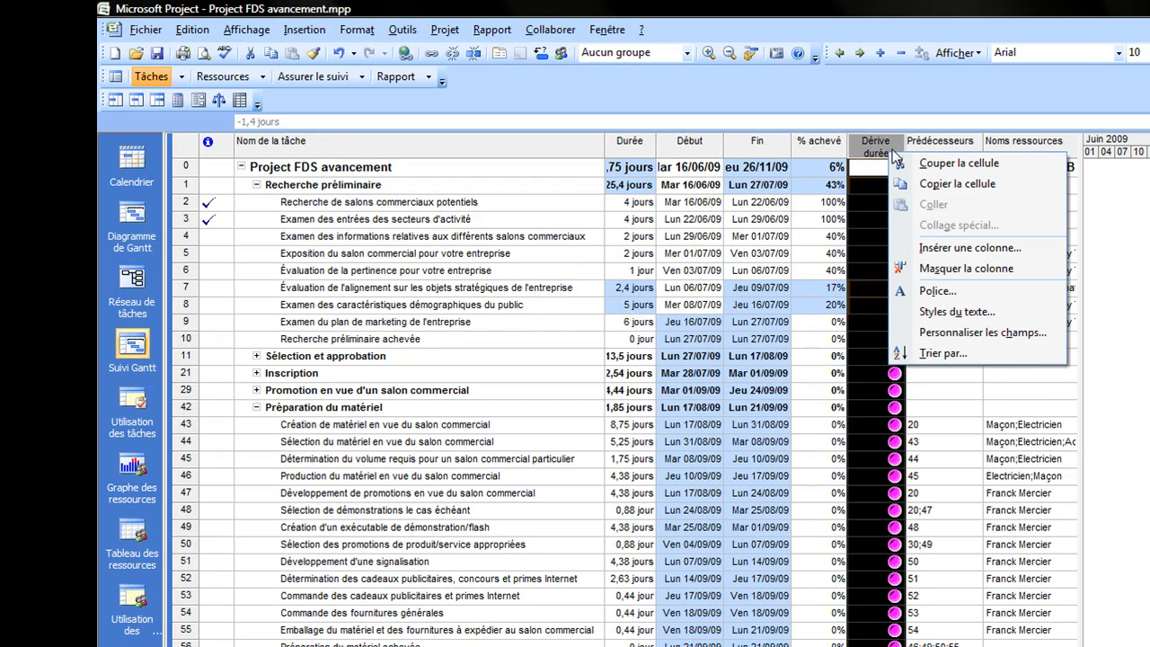
click(995, 331)
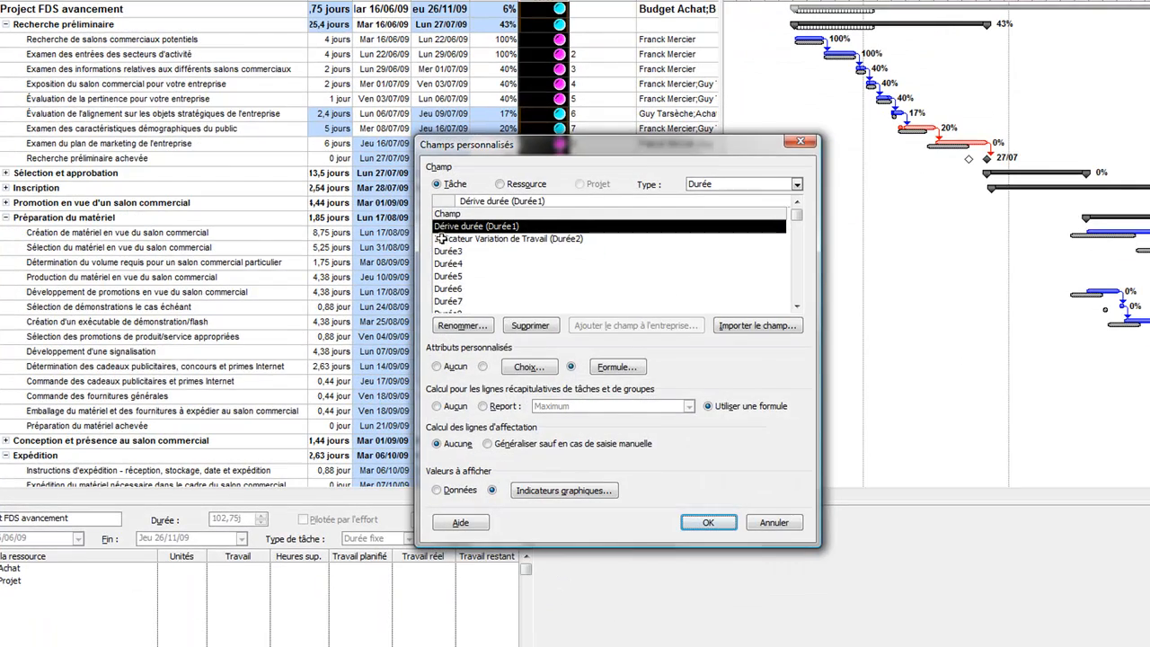
click(616, 367)
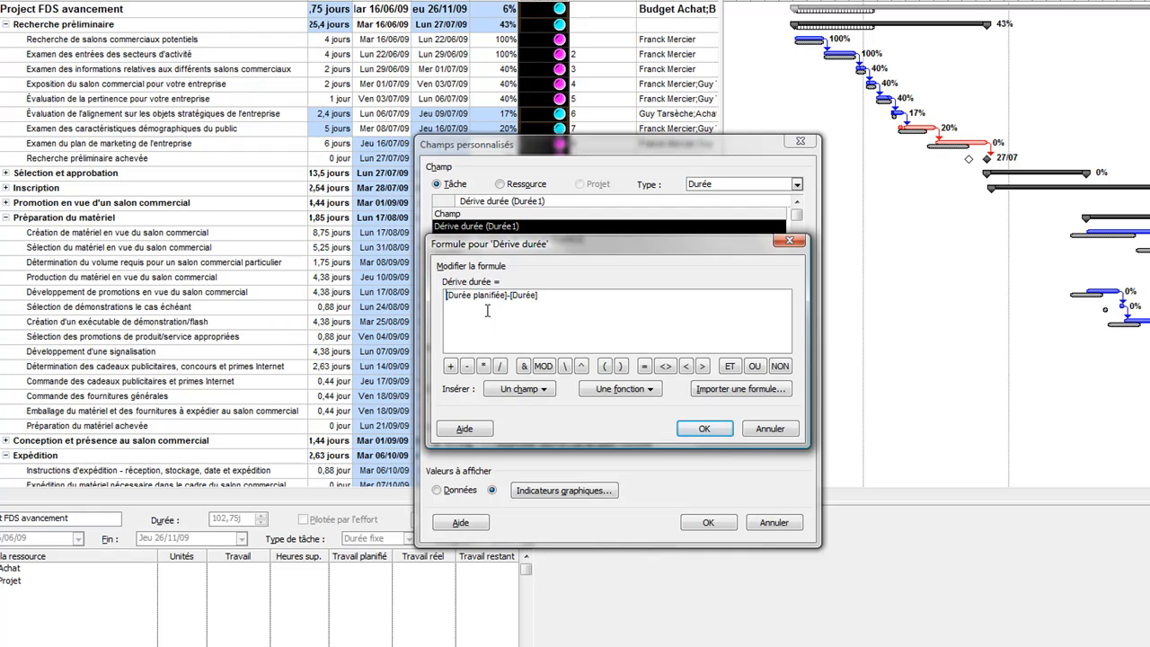
click(772, 433)
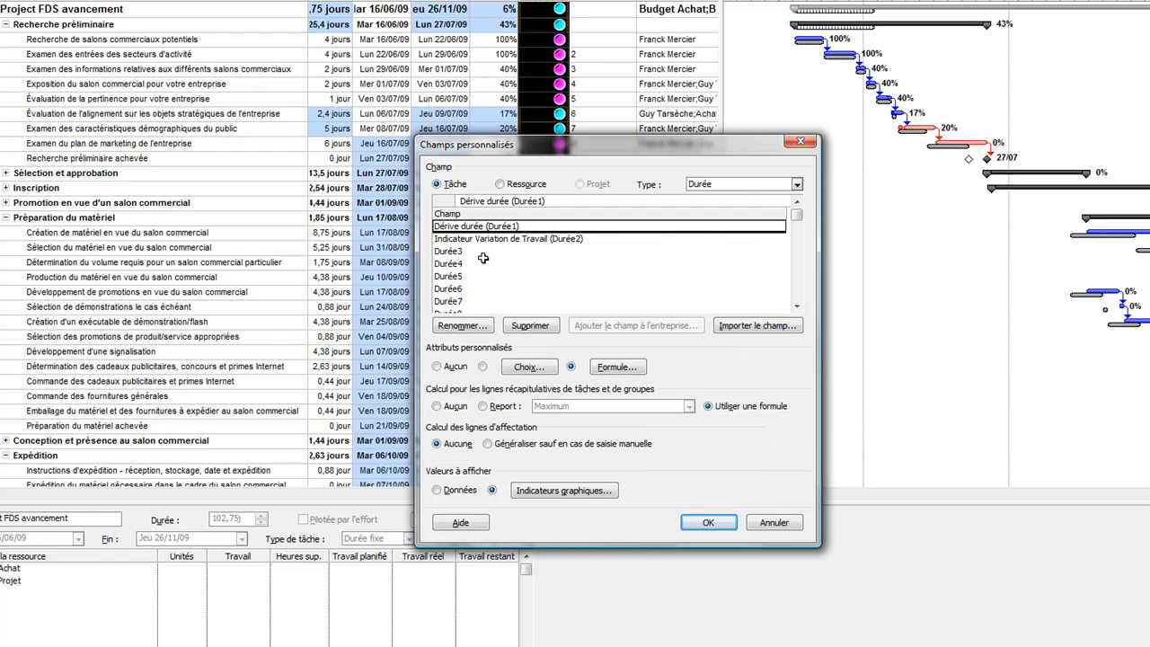
Step: Rename the custom field Durée3 as Dérive Date
click(447, 253)
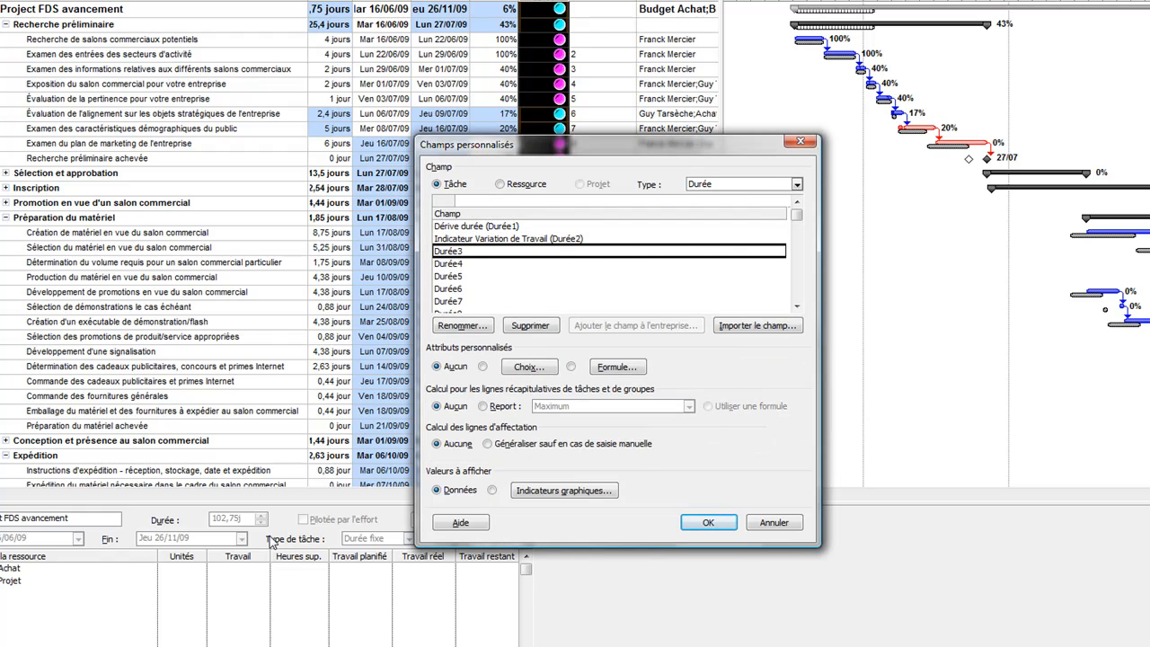
click(462, 328)
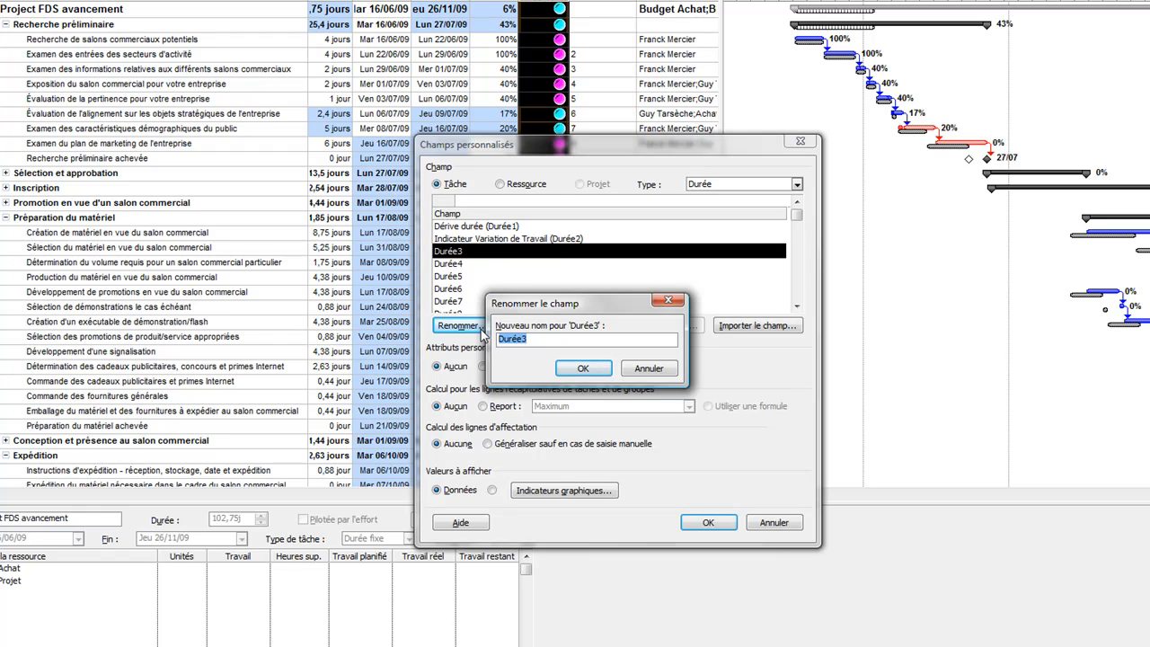
text(Date)
click(593, 370)
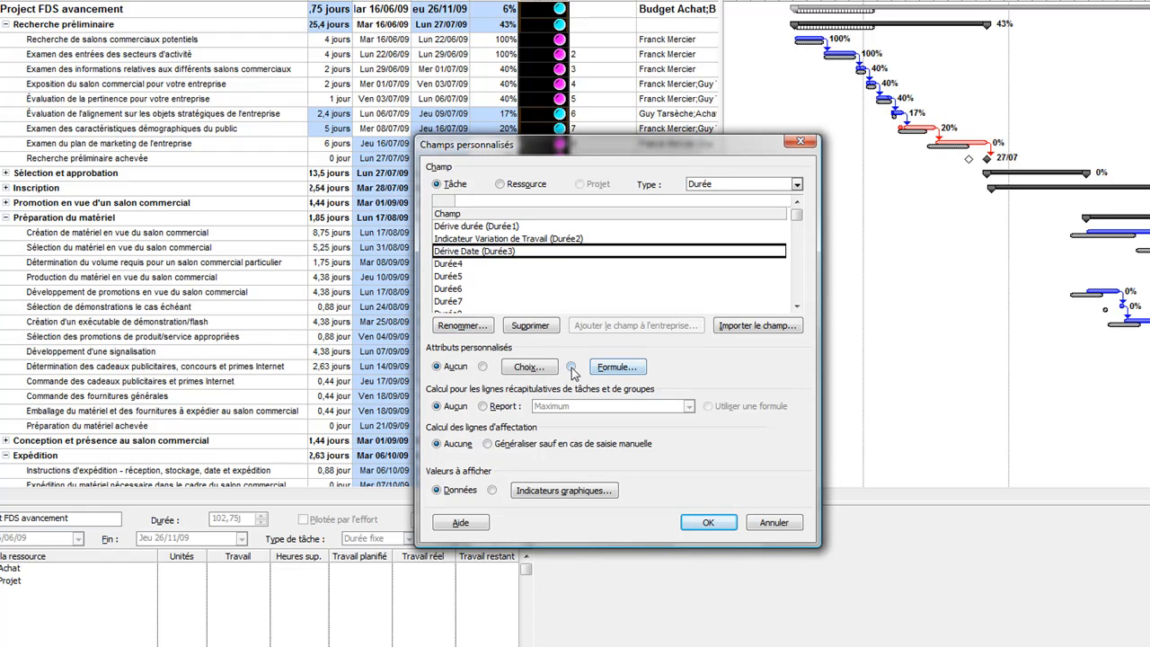
Step: Define the Dérive Date field's formula as [Fin planifiée] -[Fin] and accept replacing the field's existing data with calculated values
click(572, 366)
click(581, 381)
click(620, 371)
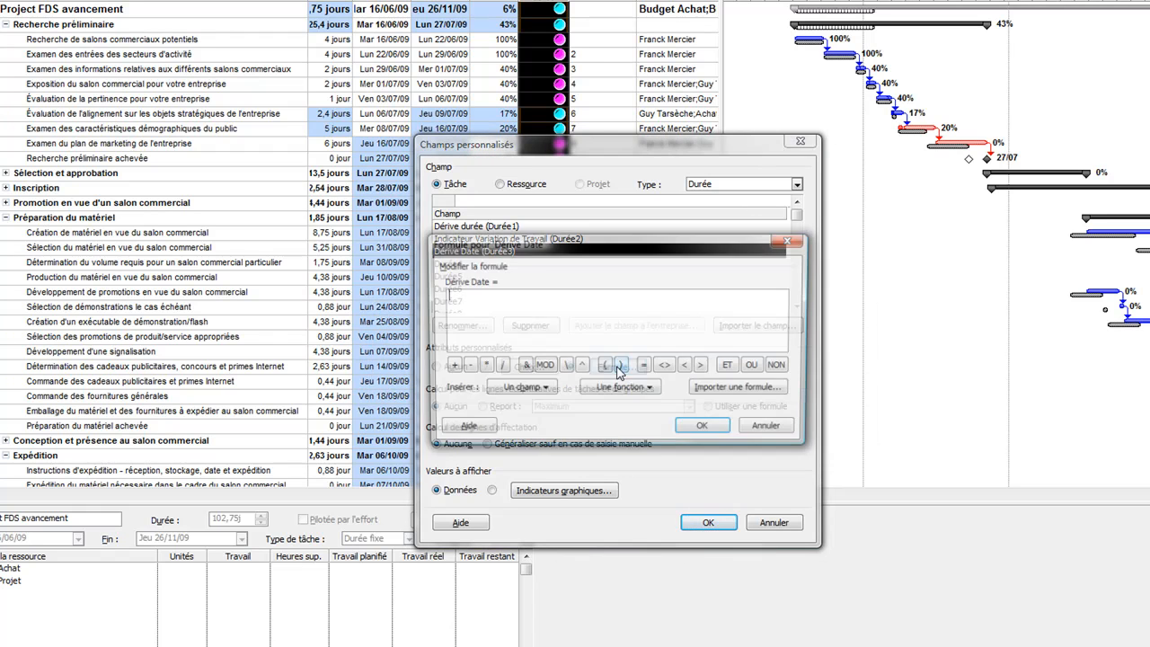
click(521, 389)
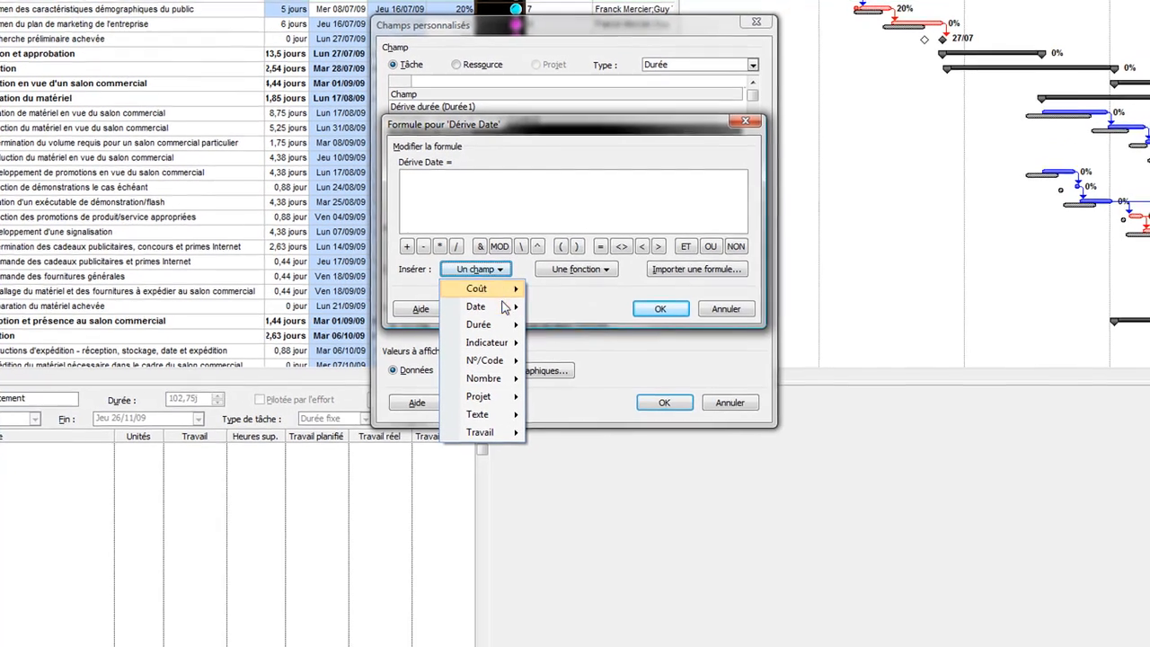
mouse_move(557, 431)
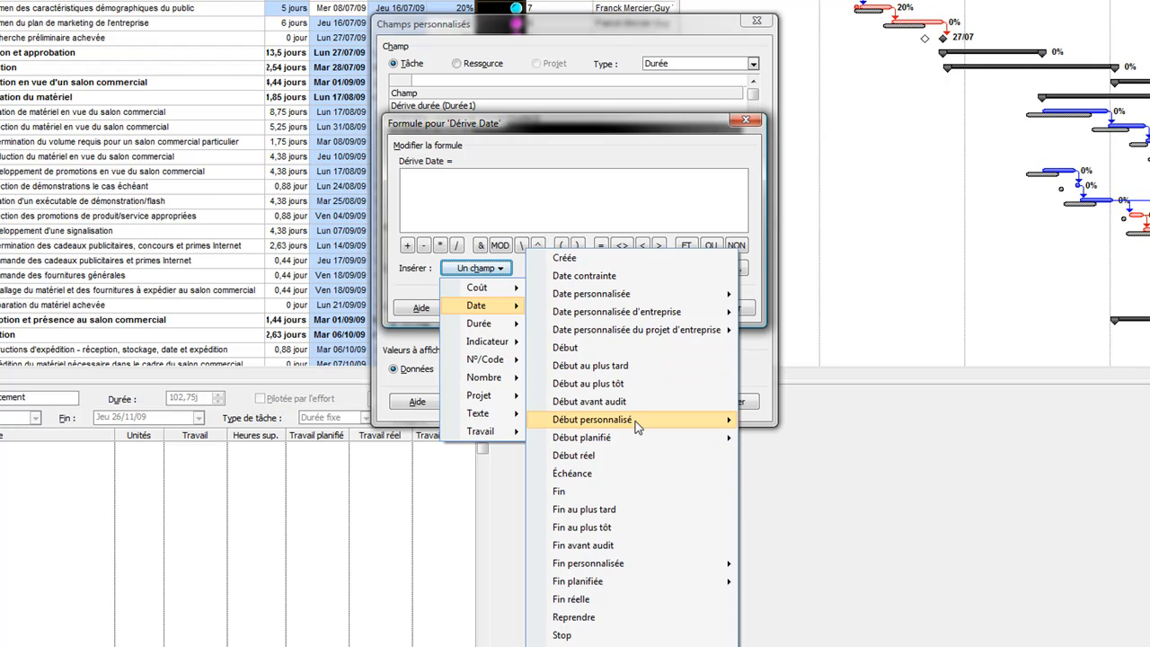
mouse_move(636, 444)
mouse_move(688, 564)
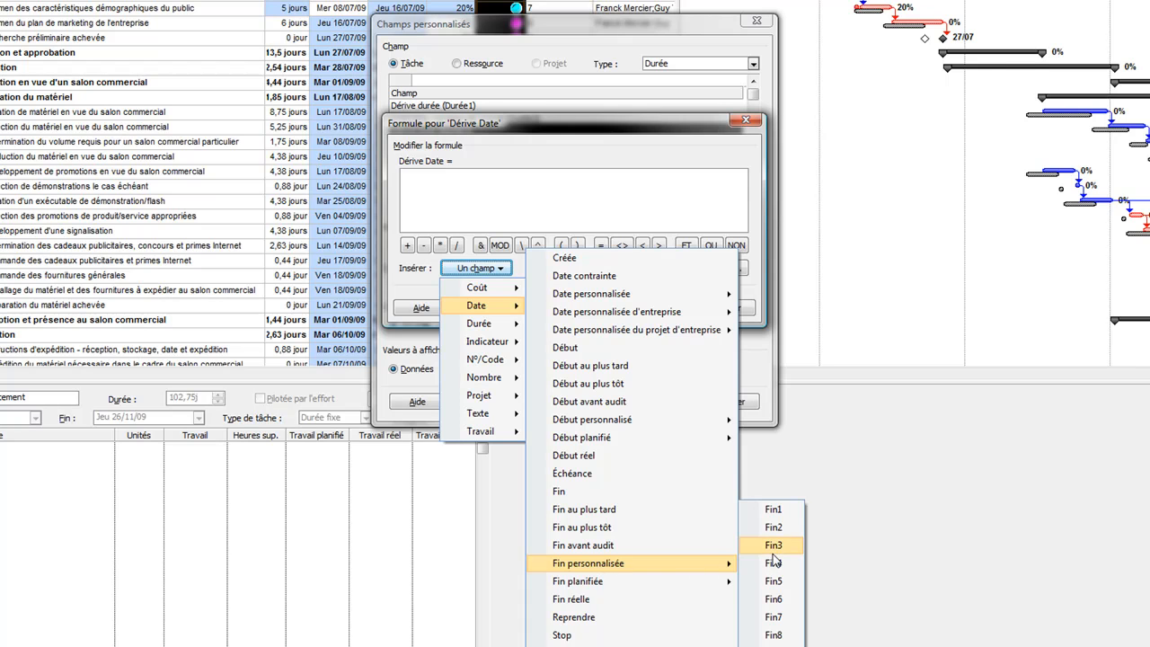
mouse_move(706, 582)
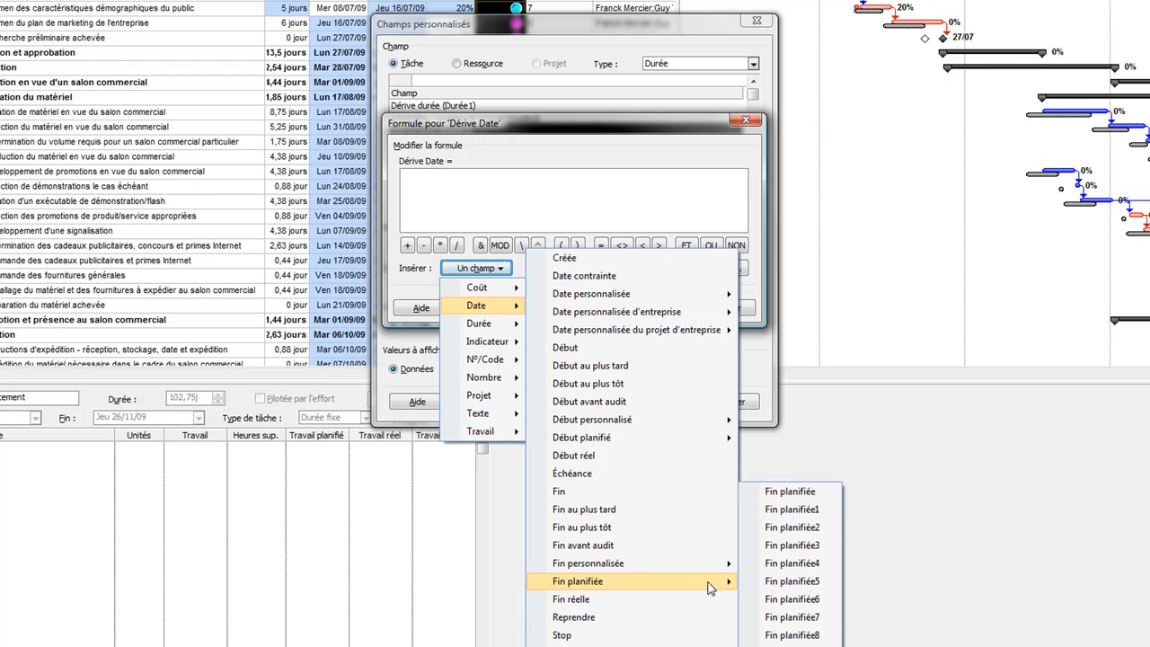
click(787, 493)
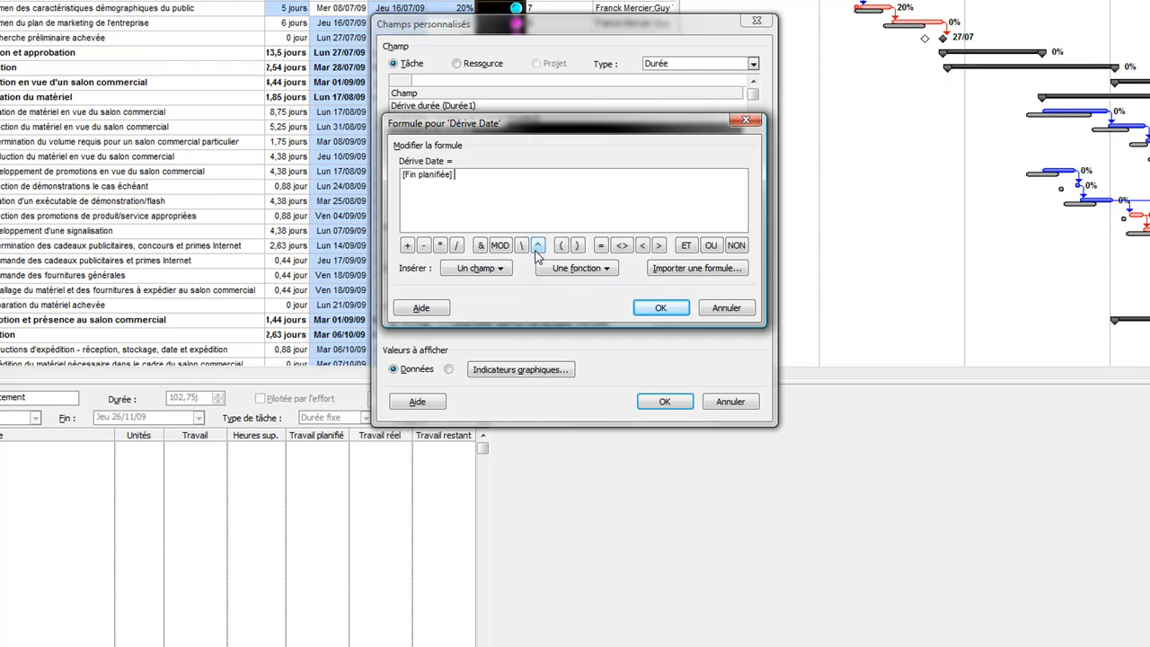
text(-)
click(503, 274)
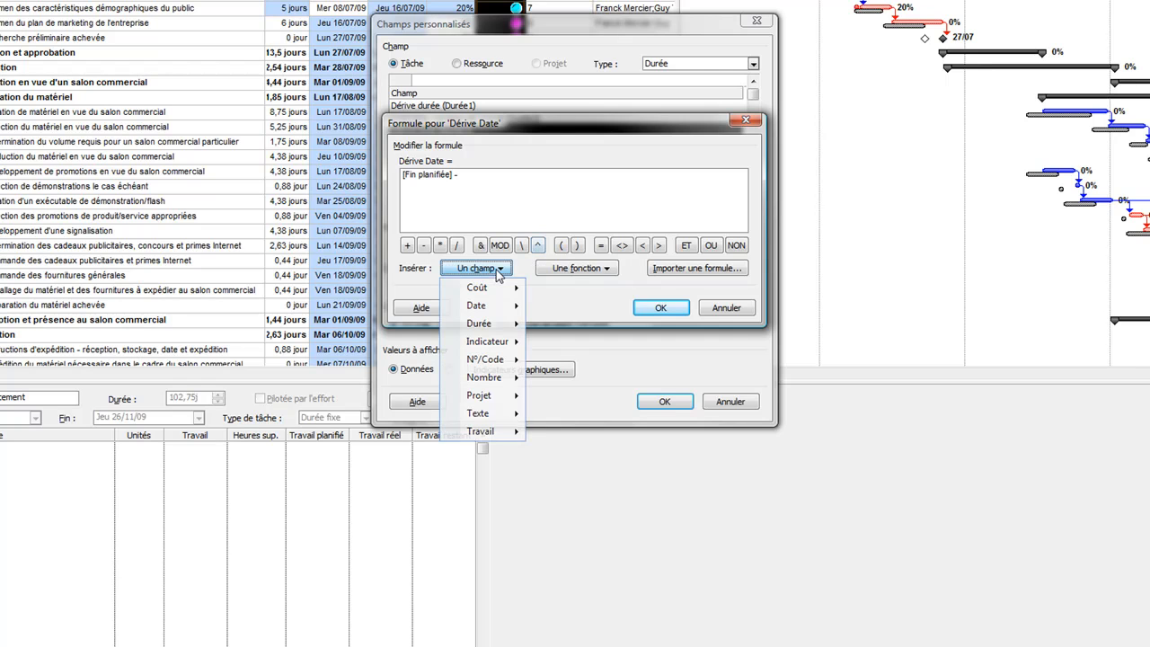
mouse_move(508, 306)
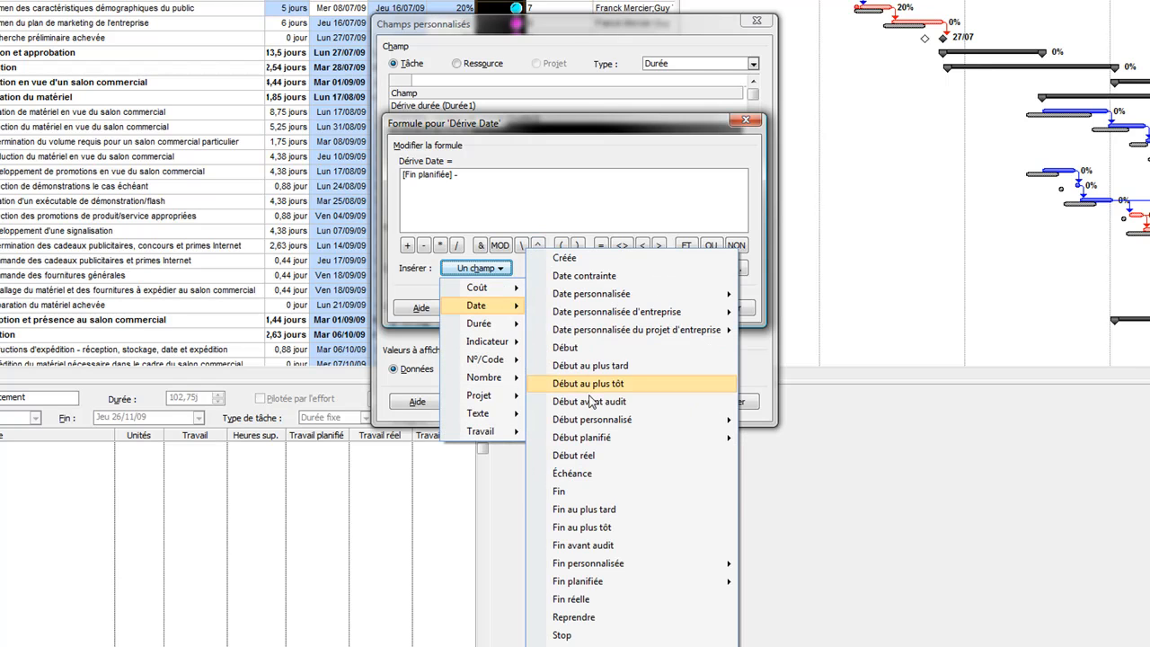
click(559, 491)
click(655, 308)
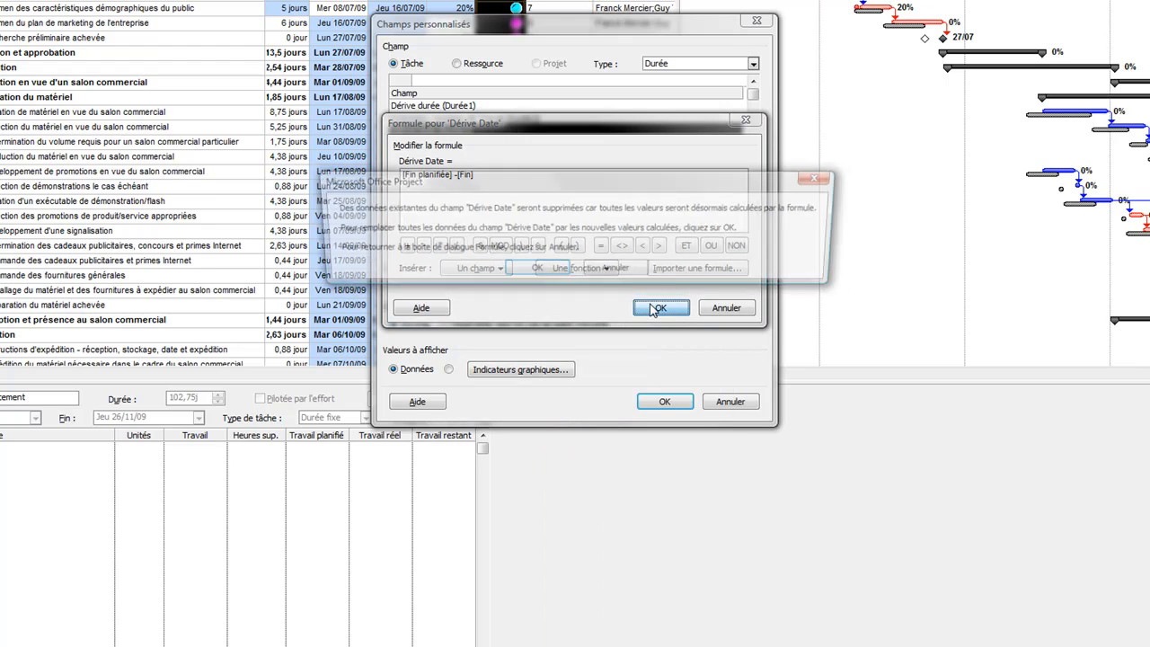
click(534, 273)
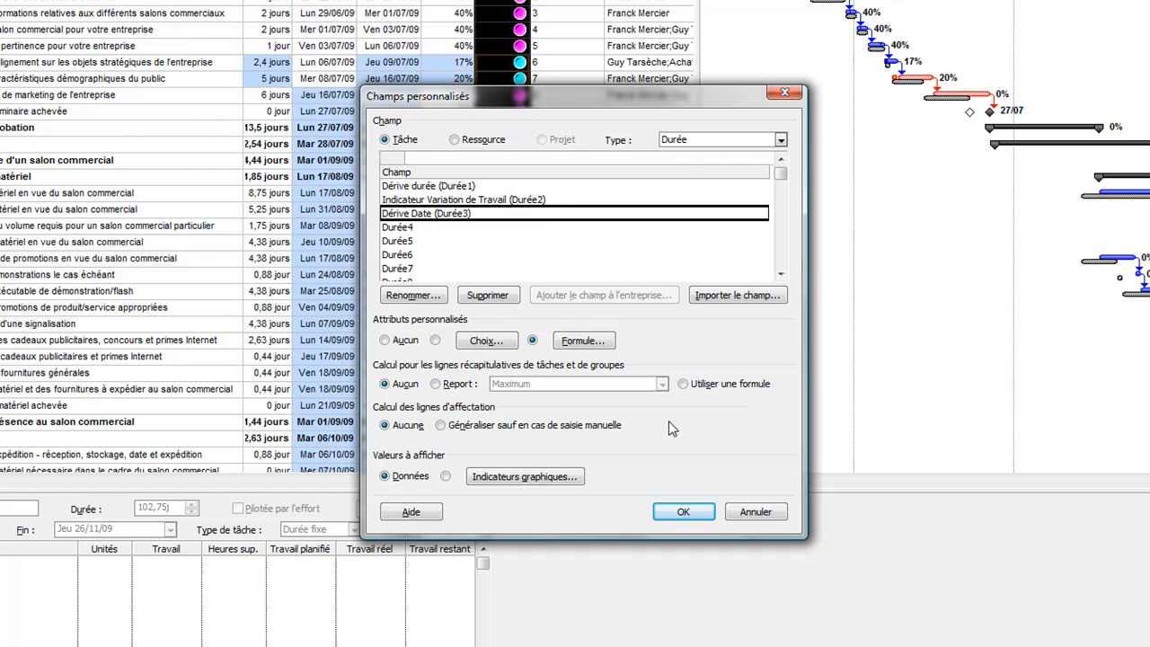
Step: Make the Dérive Date calculation for summary and group rows use the formula instead of a rollup
click(448, 385)
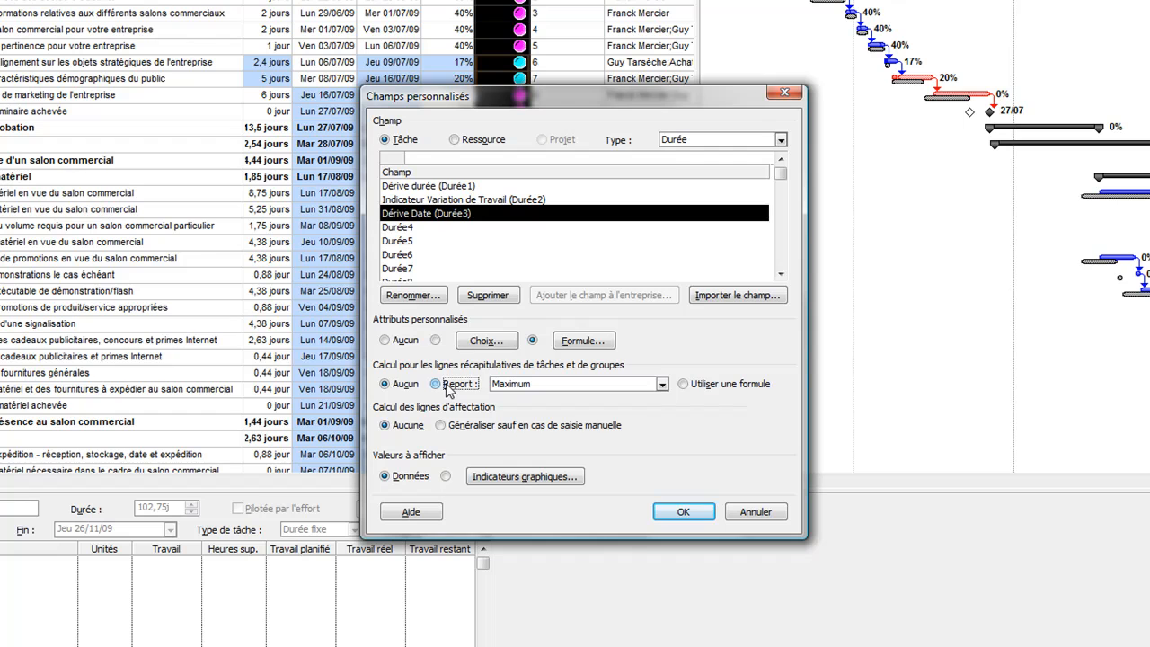
click(663, 385)
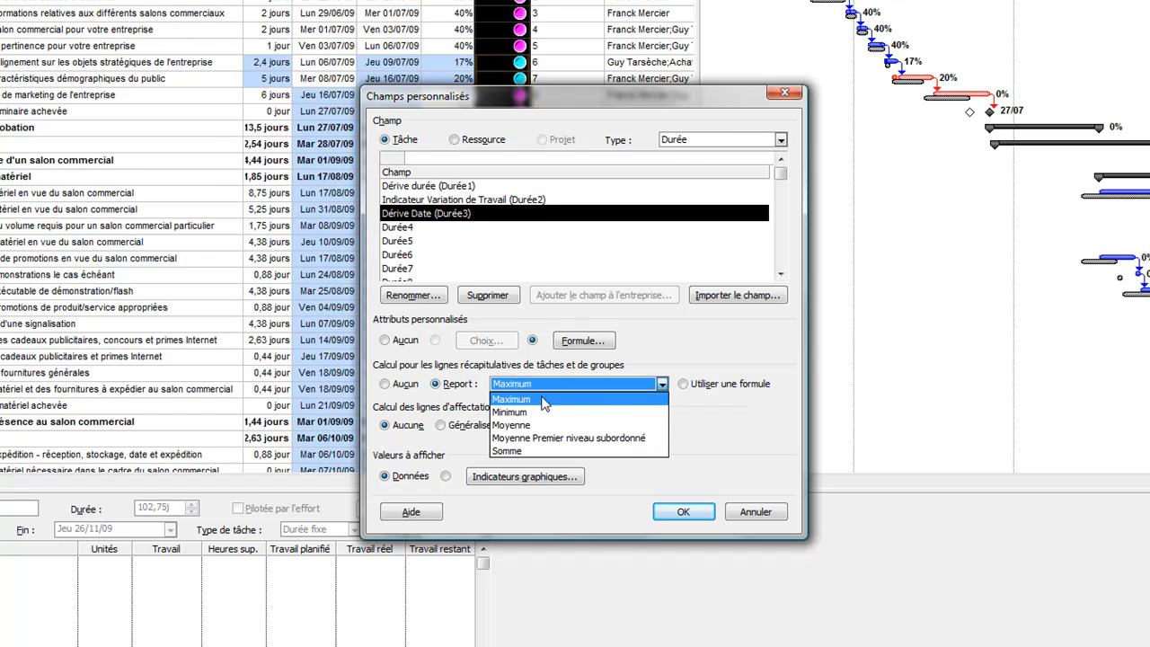
click(683, 384)
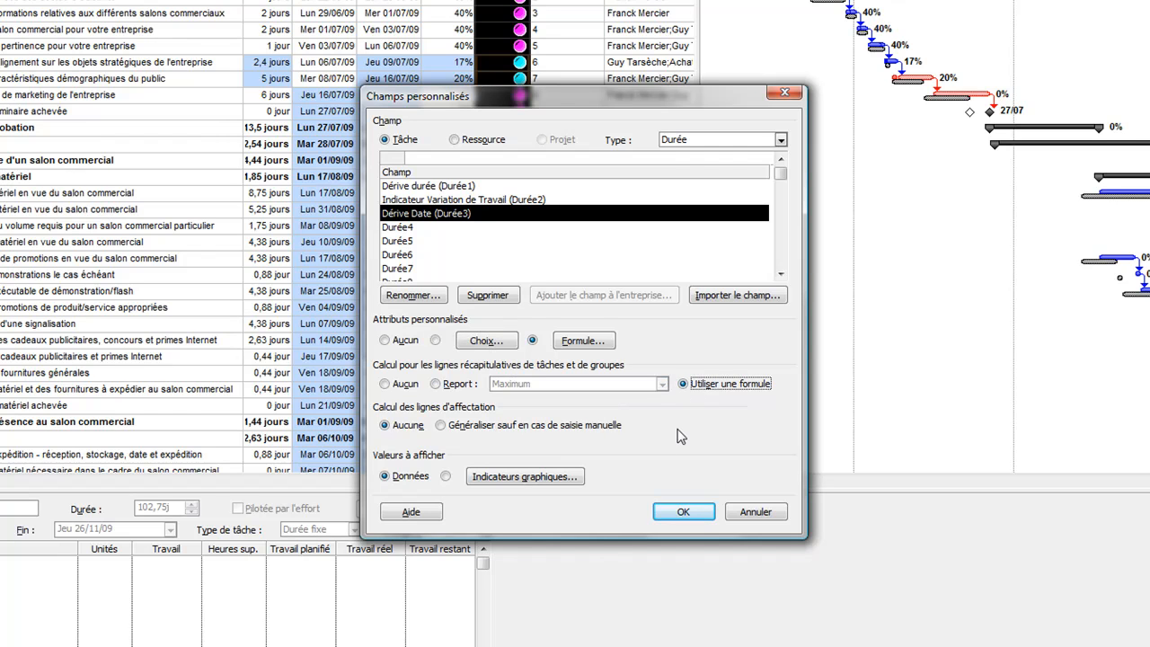
Step: Add a graphical indicator test for Dérive Date on non-summary rows: Supérieur ou égal à 0 shows a green circle
click(509, 477)
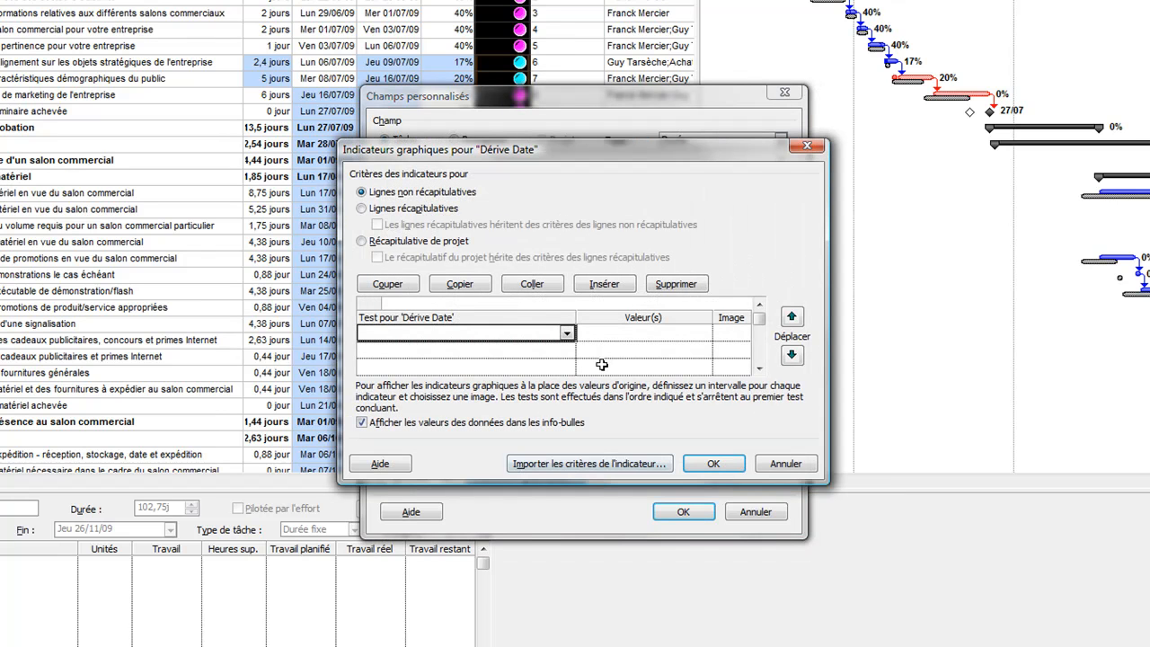
click(567, 333)
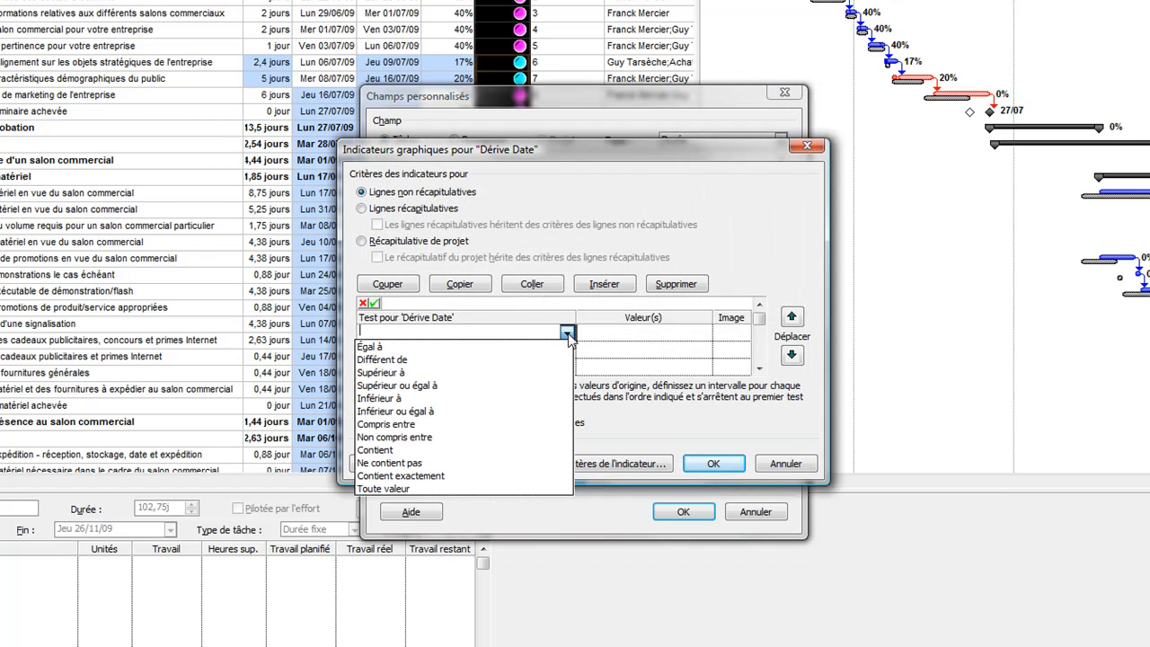
click(440, 386)
click(617, 338)
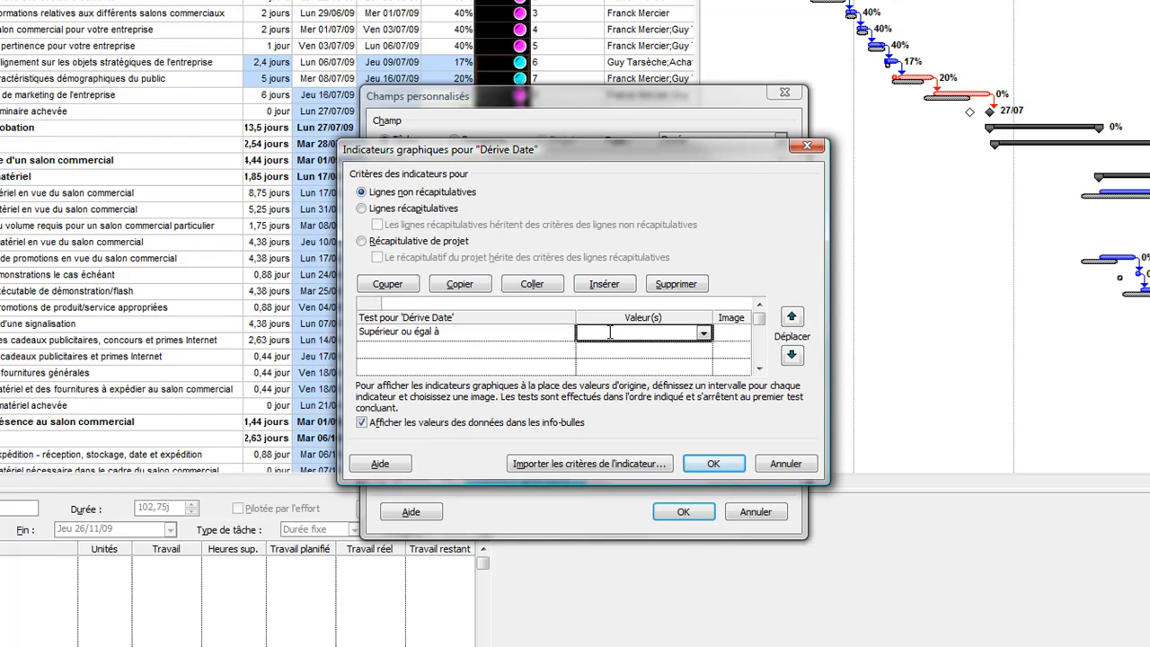
text(0)
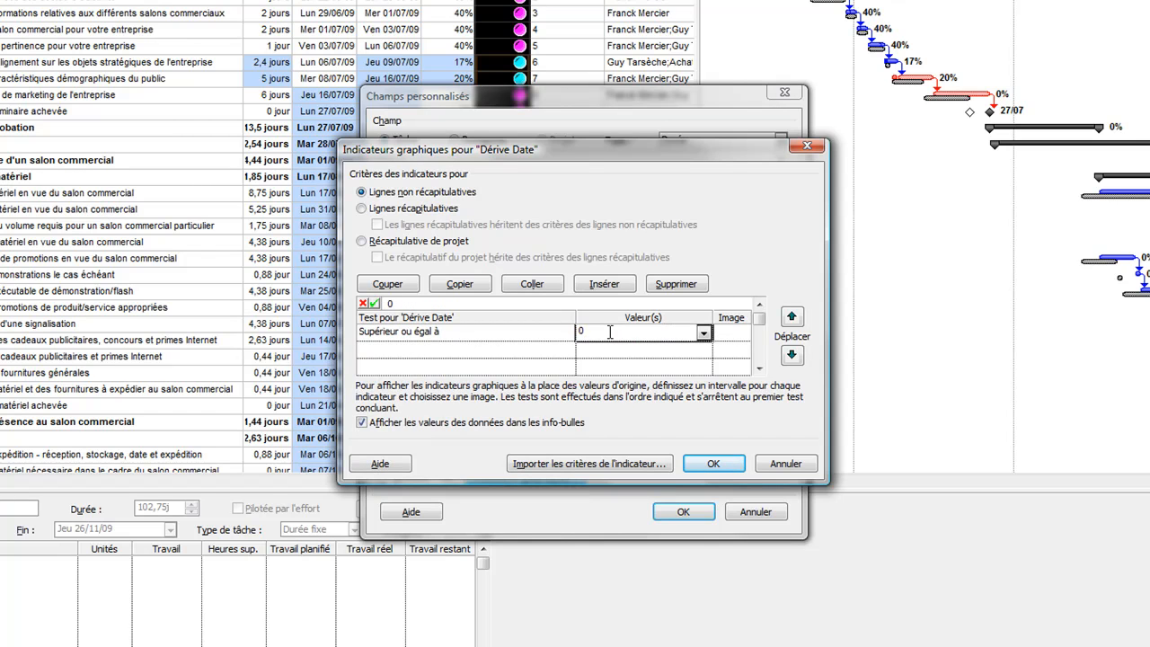
click(730, 333)
click(743, 333)
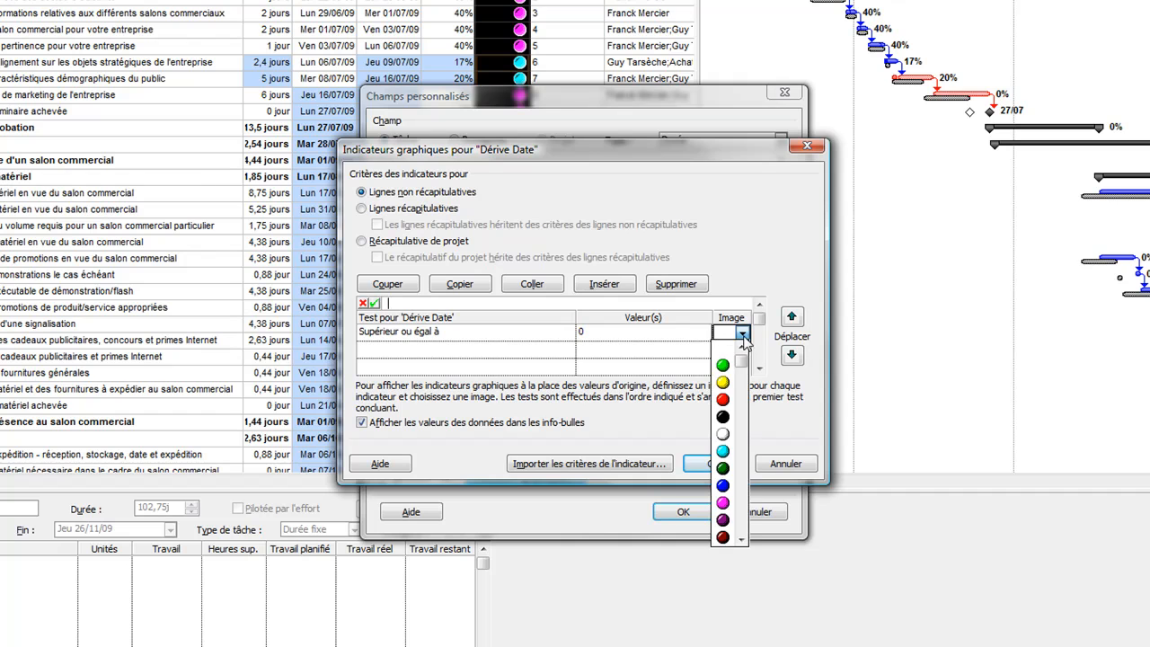
click(722, 365)
Step: Add a second Dérive Date indicator test: Inférieur à 0 shows a red circle
click(523, 351)
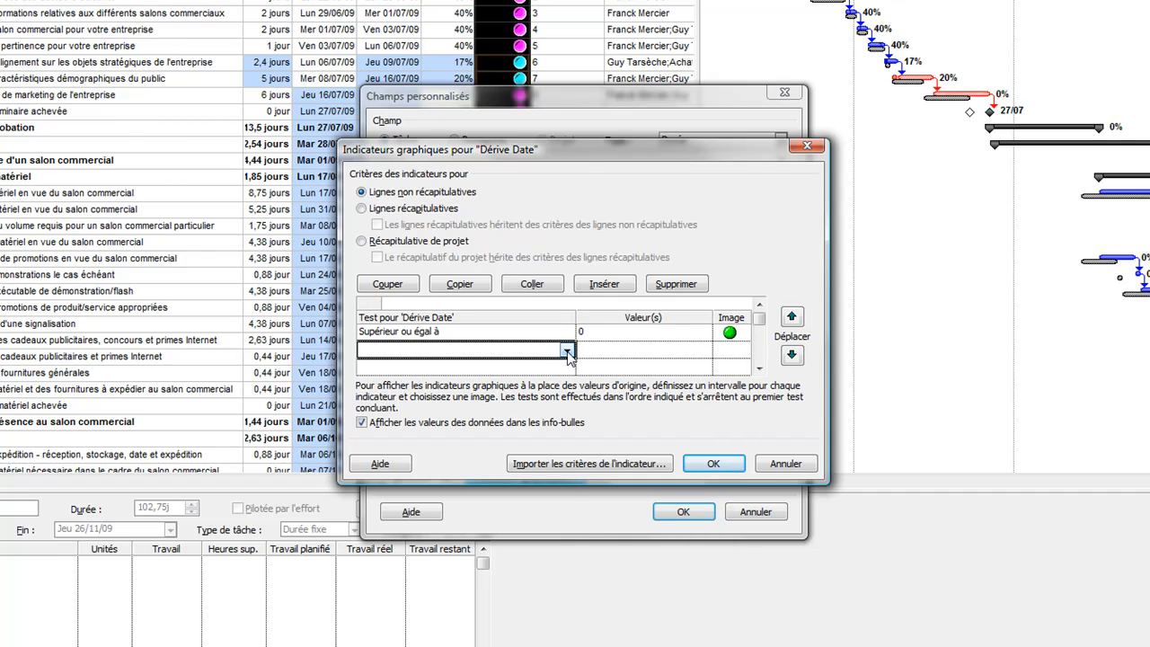
click(568, 352)
click(423, 419)
click(626, 351)
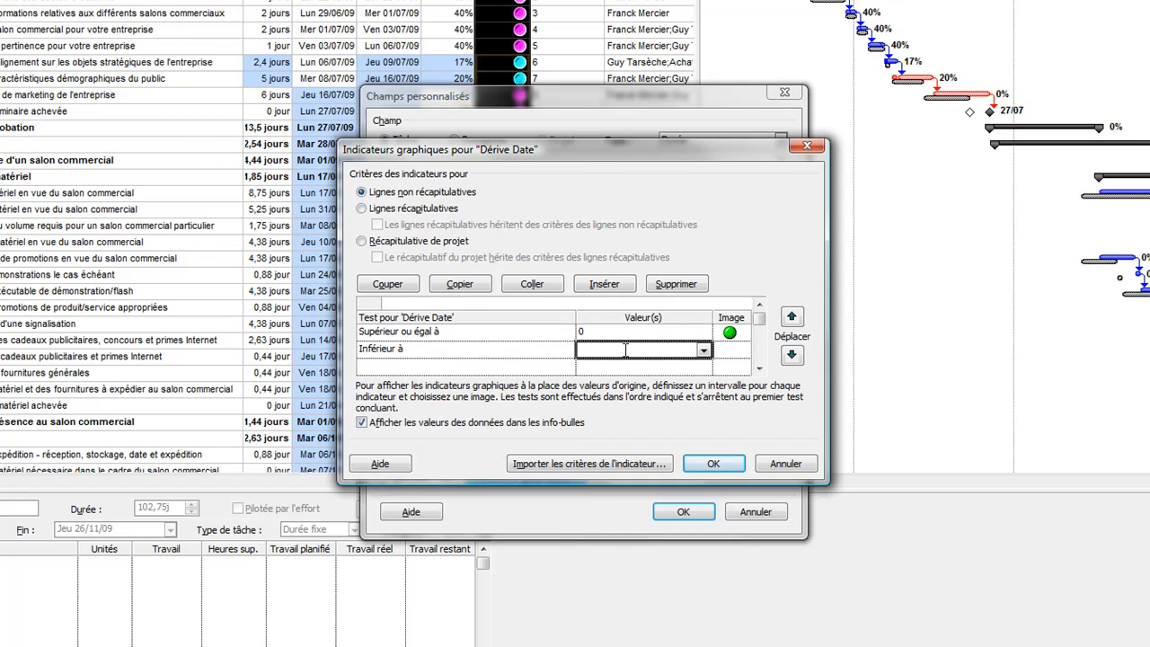
text(0)
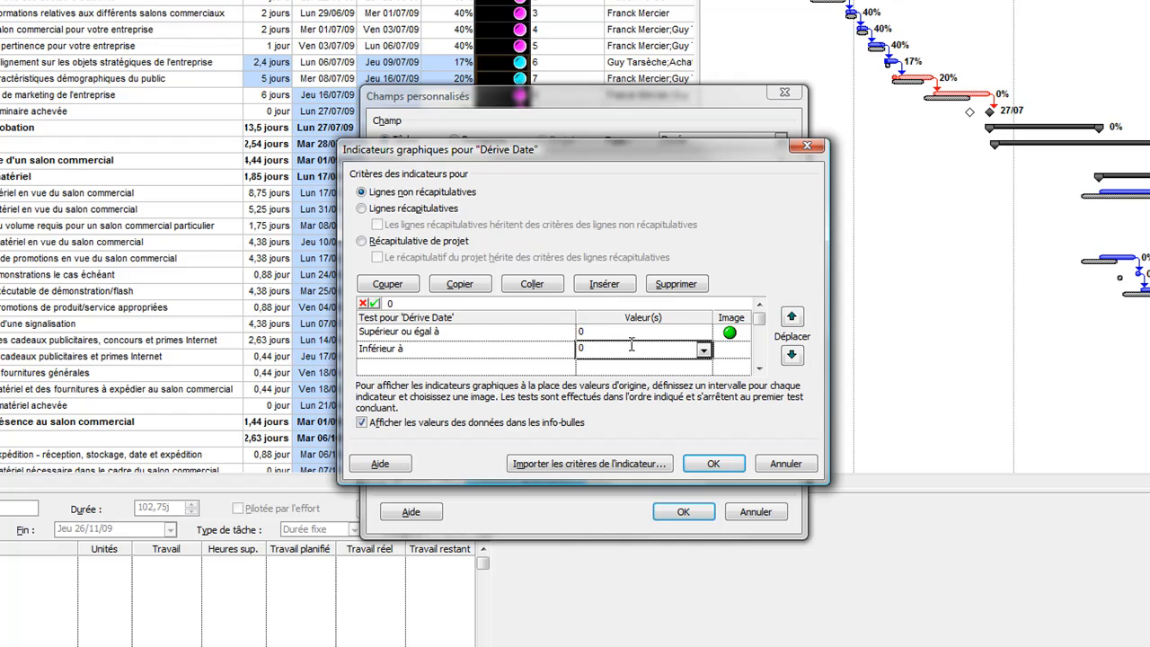
click(730, 347)
click(742, 350)
click(725, 417)
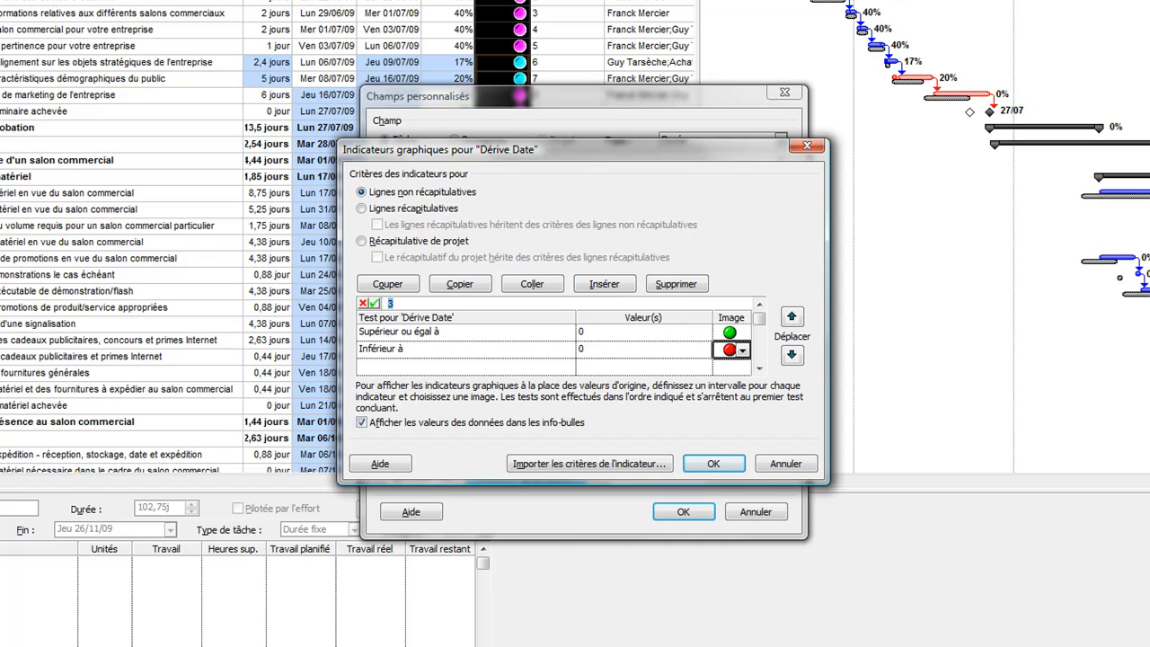
Step: Let the summary rows and the project summary inherit the Dérive Date indicator criteria, and apply the custom field settings
click(362, 208)
click(378, 225)
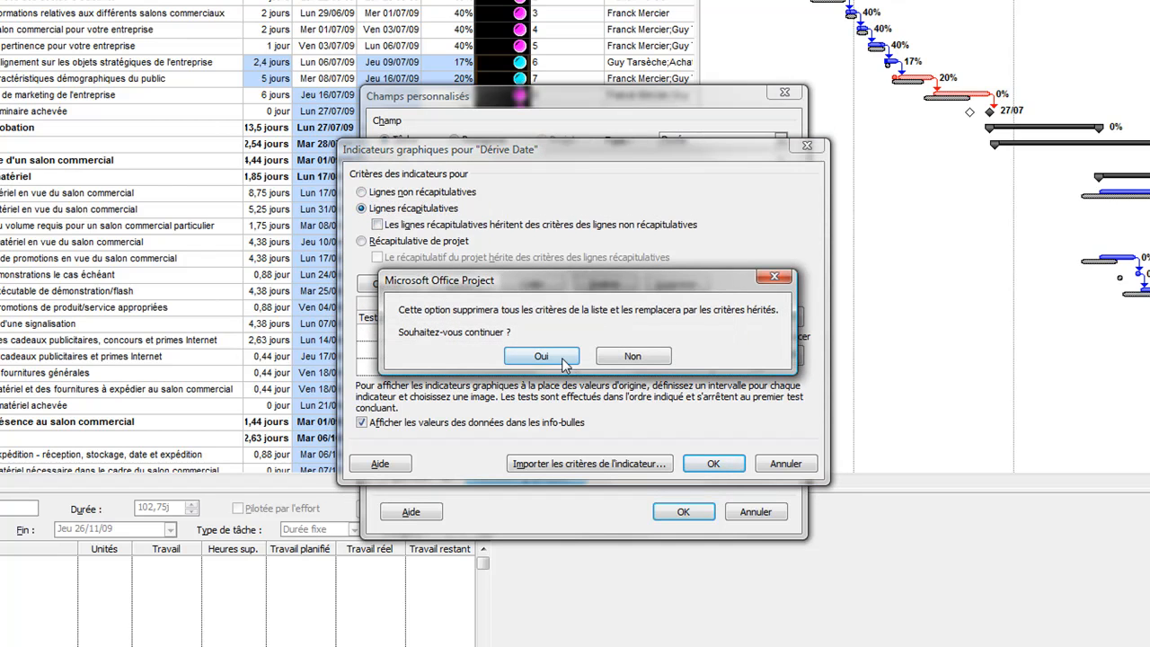
click(564, 358)
click(362, 241)
click(378, 257)
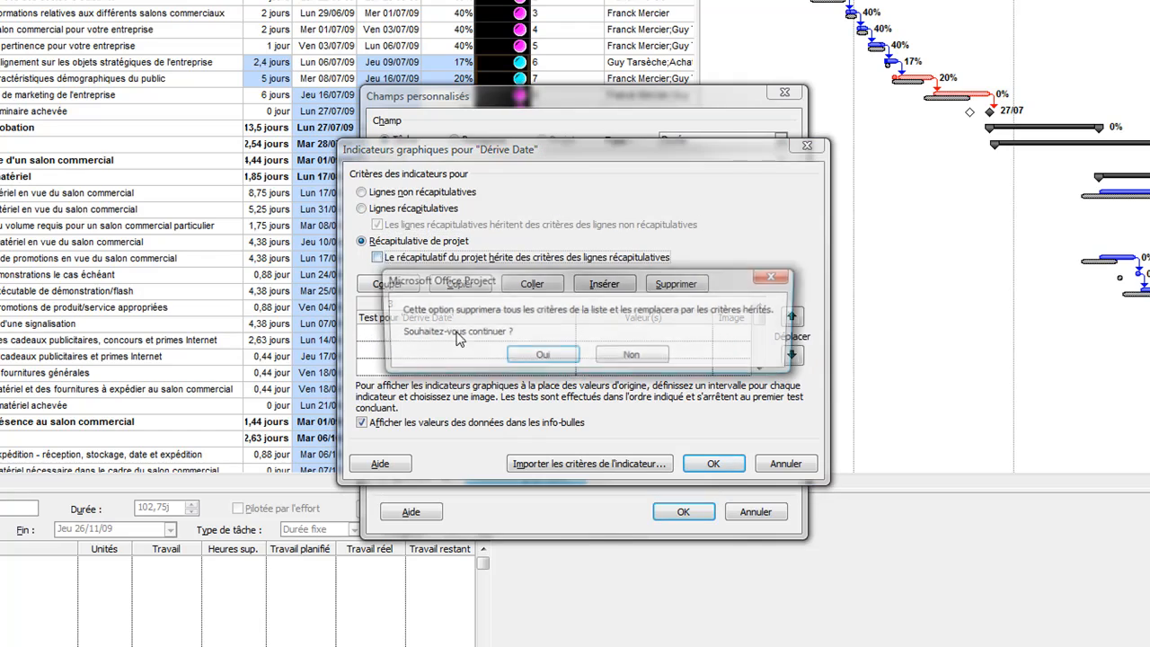
click(563, 356)
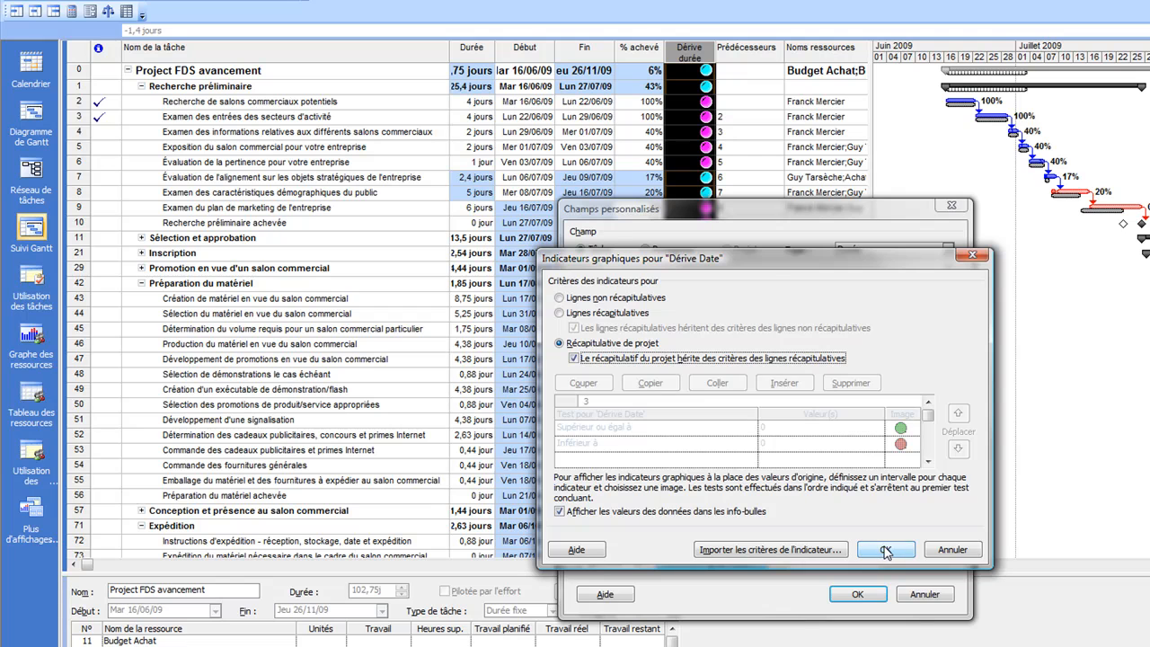
click(885, 550)
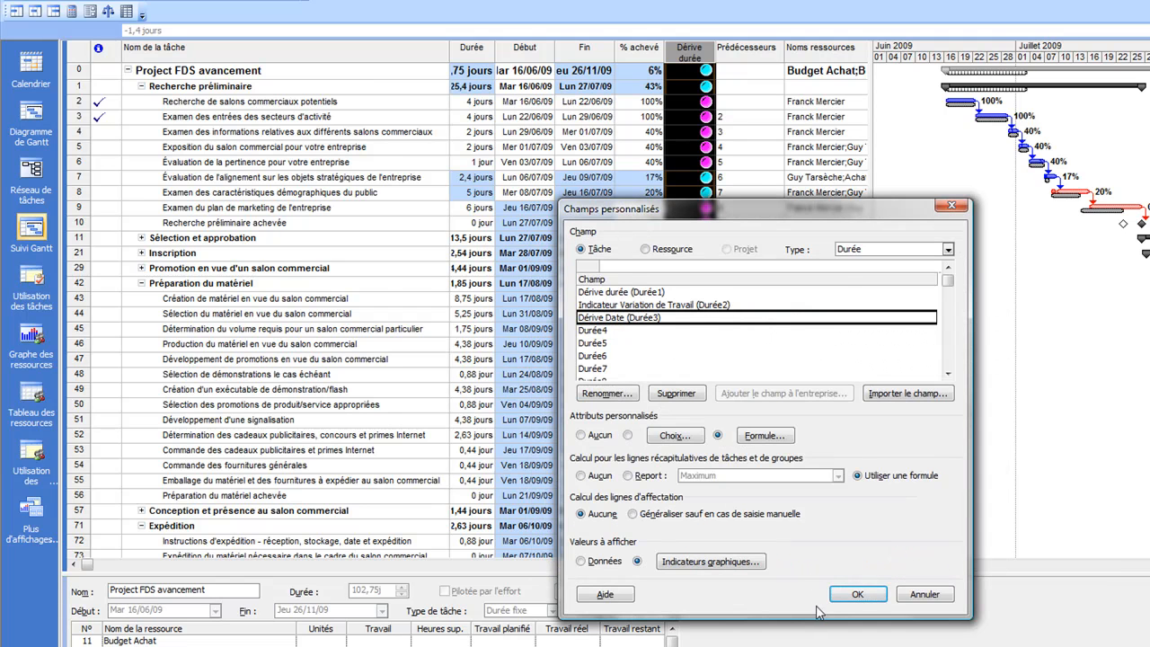
click(858, 595)
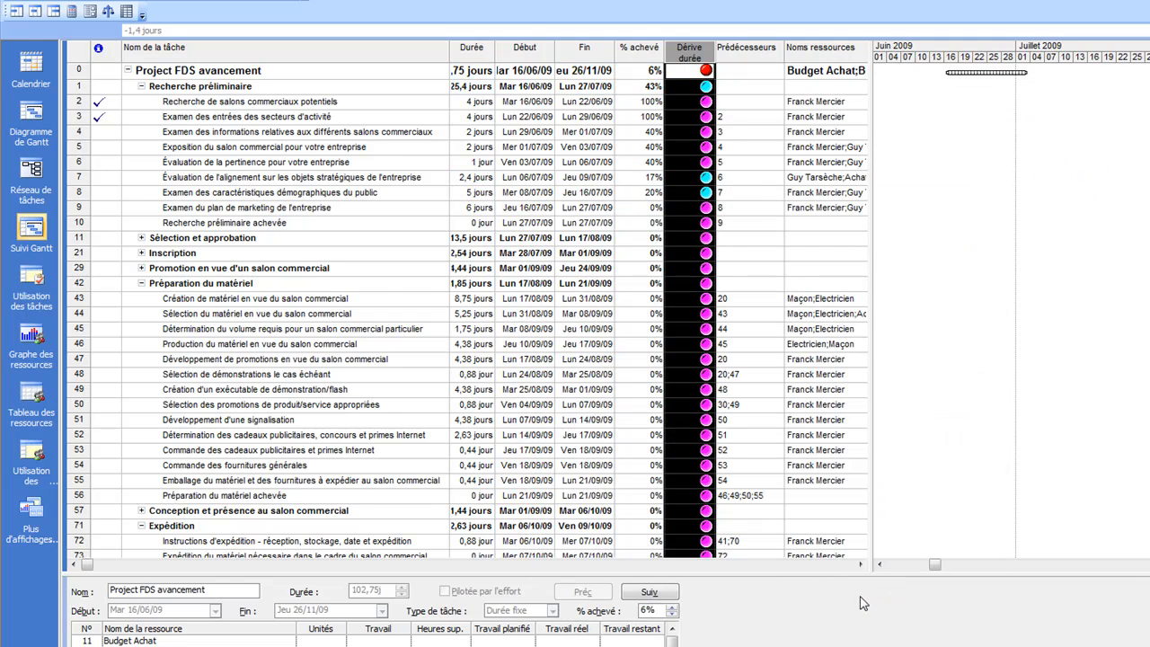
Step: Insert the Dérive Date (Durée3) field as a column before Prédécesseurs
click(750, 48)
right_click(749, 49)
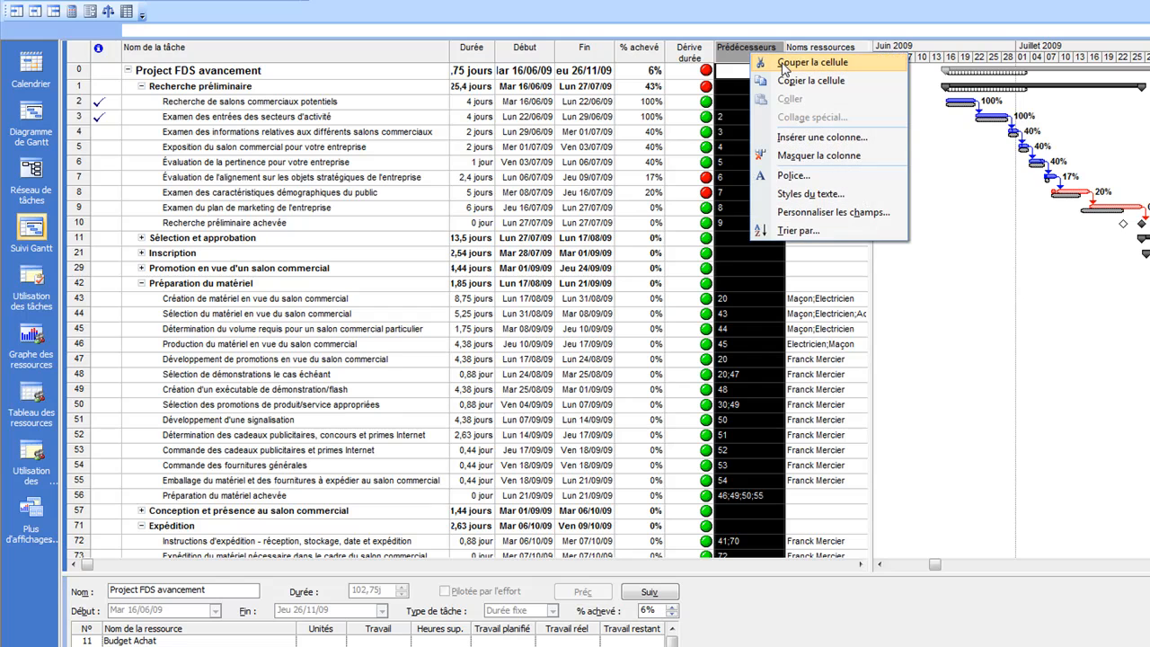
click(861, 138)
click(918, 372)
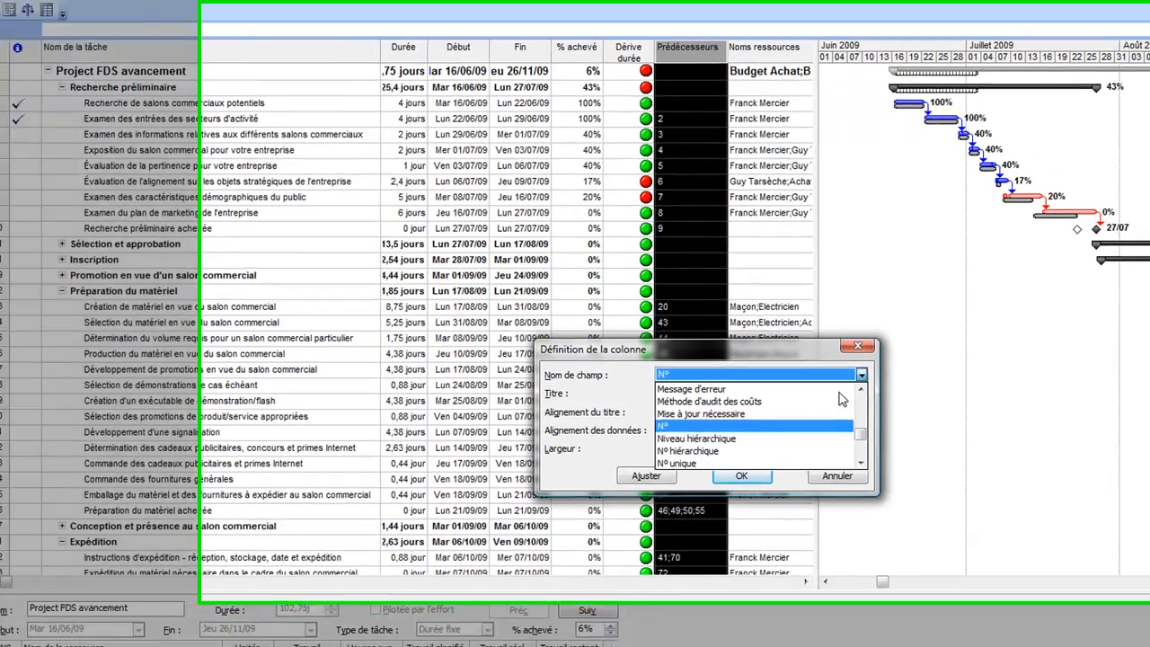
key(d)
click(861, 463)
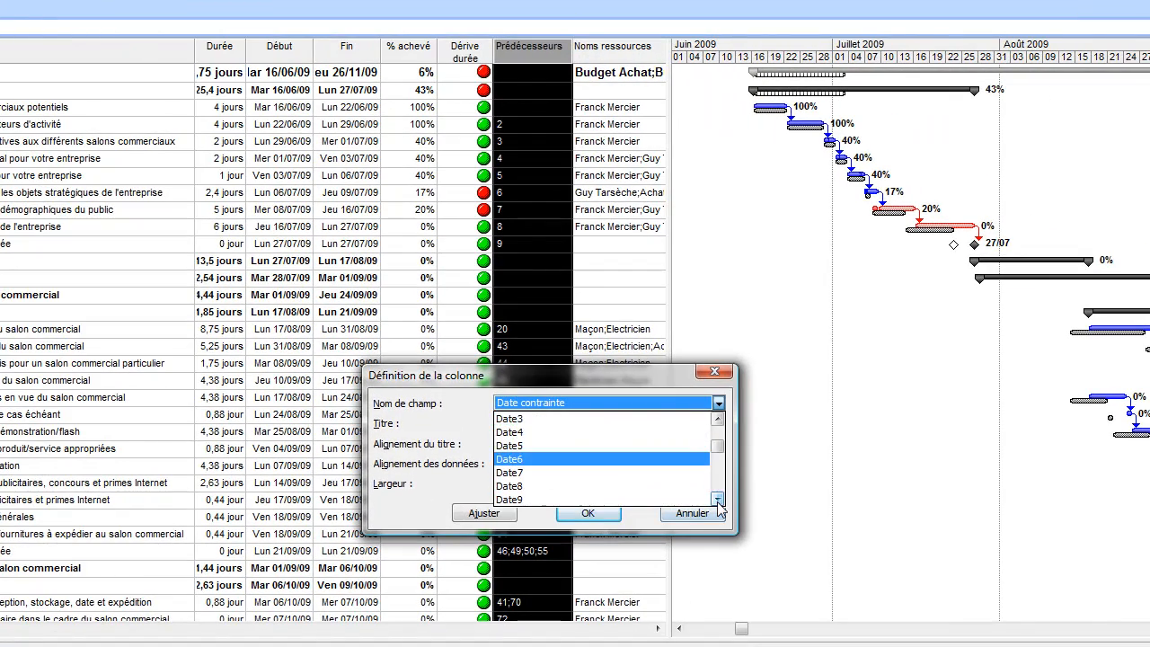
click(718, 499)
click(718, 499)
click(718, 498)
click(718, 499)
click(718, 499)
click(718, 498)
click(718, 499)
click(718, 499)
click(718, 499)
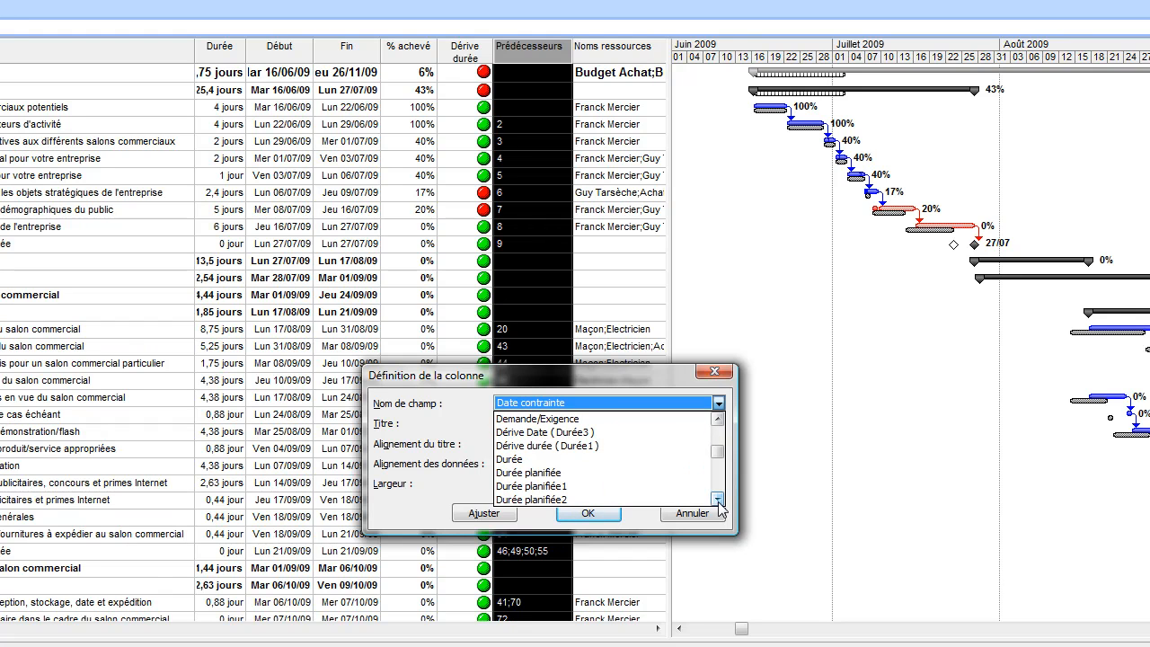
click(579, 433)
click(595, 513)
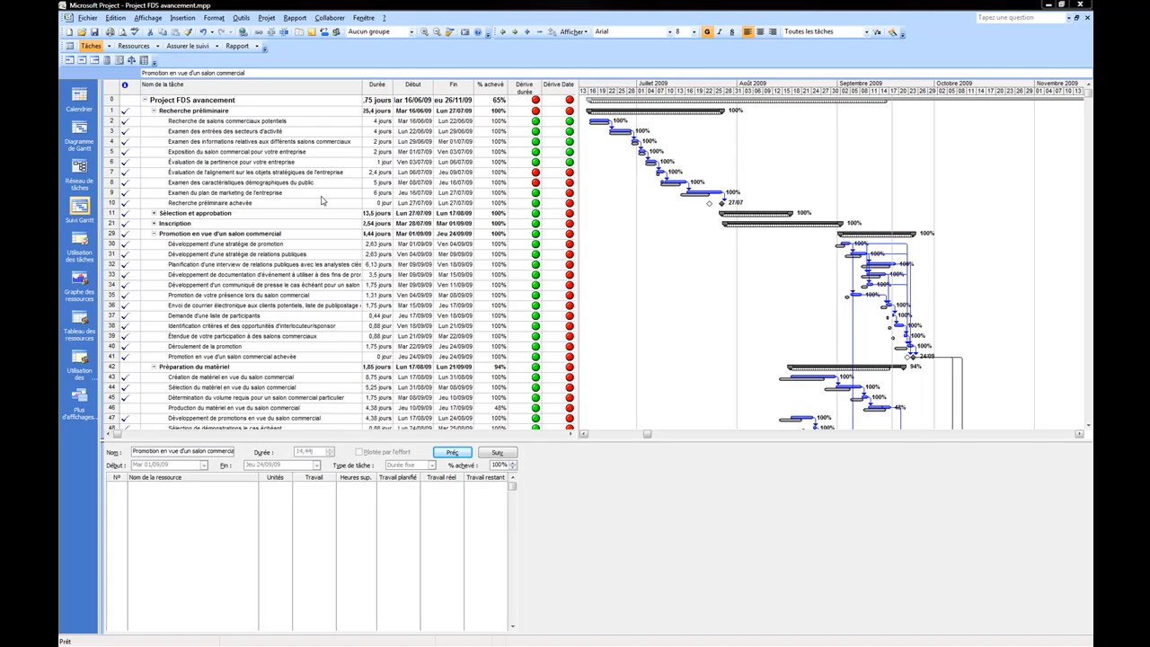
Step: Open the progress line settings (Courbes d'avancement) and always display the current progress line at the current date (A la date actuelle)
click(277, 284)
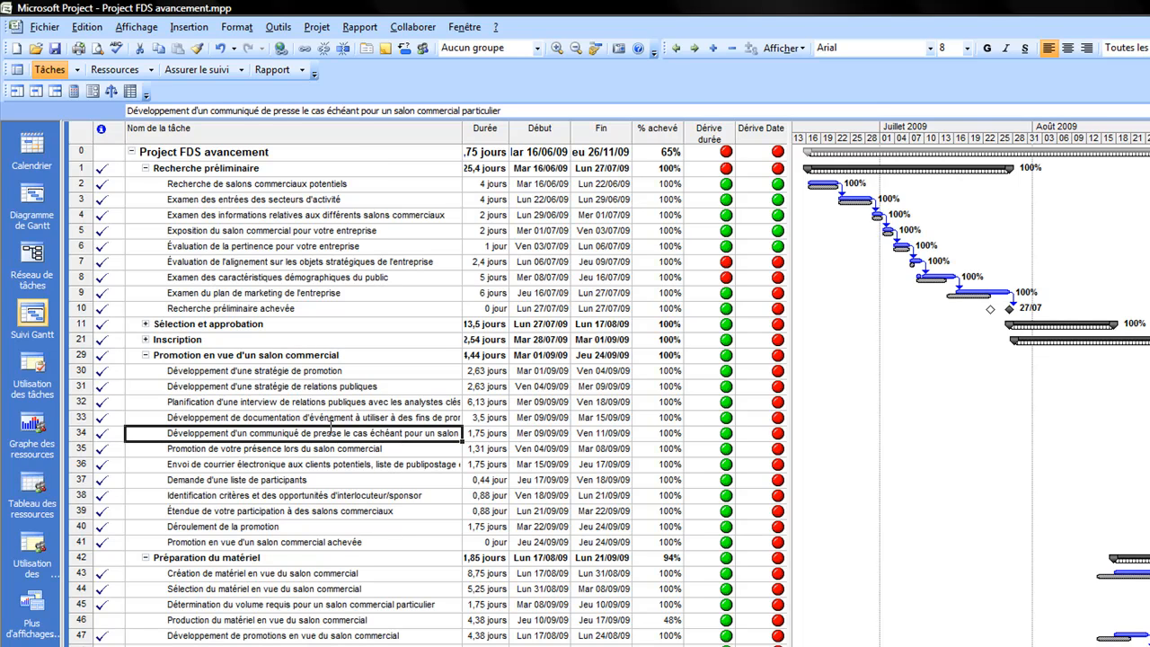
click(280, 27)
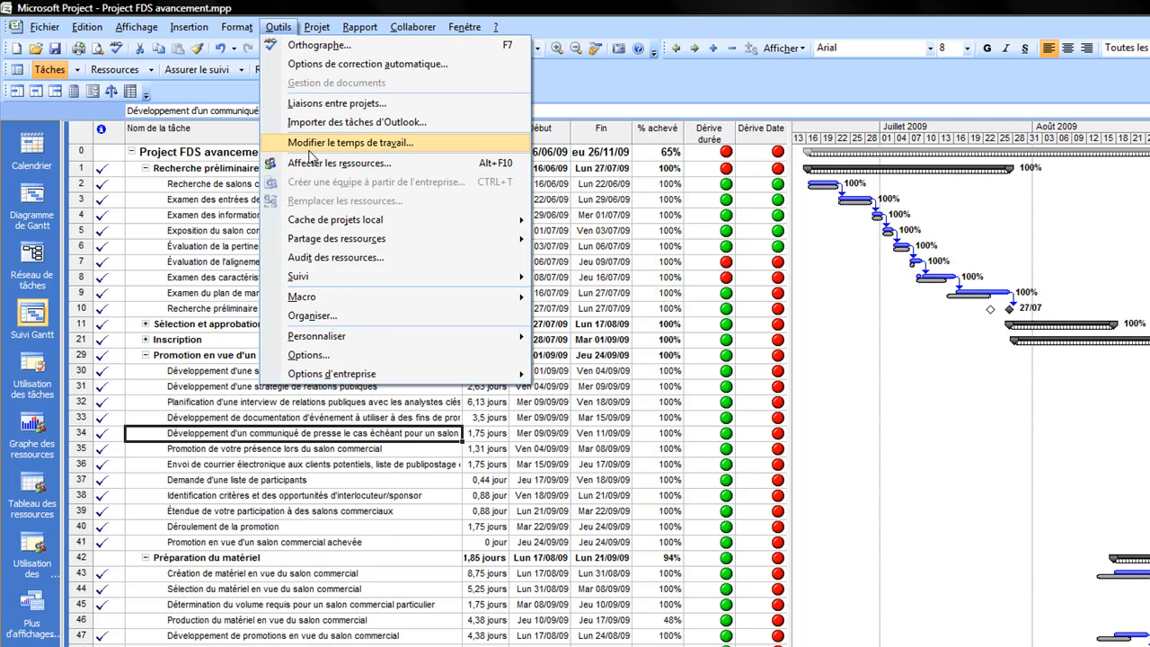
mouse_move(342, 281)
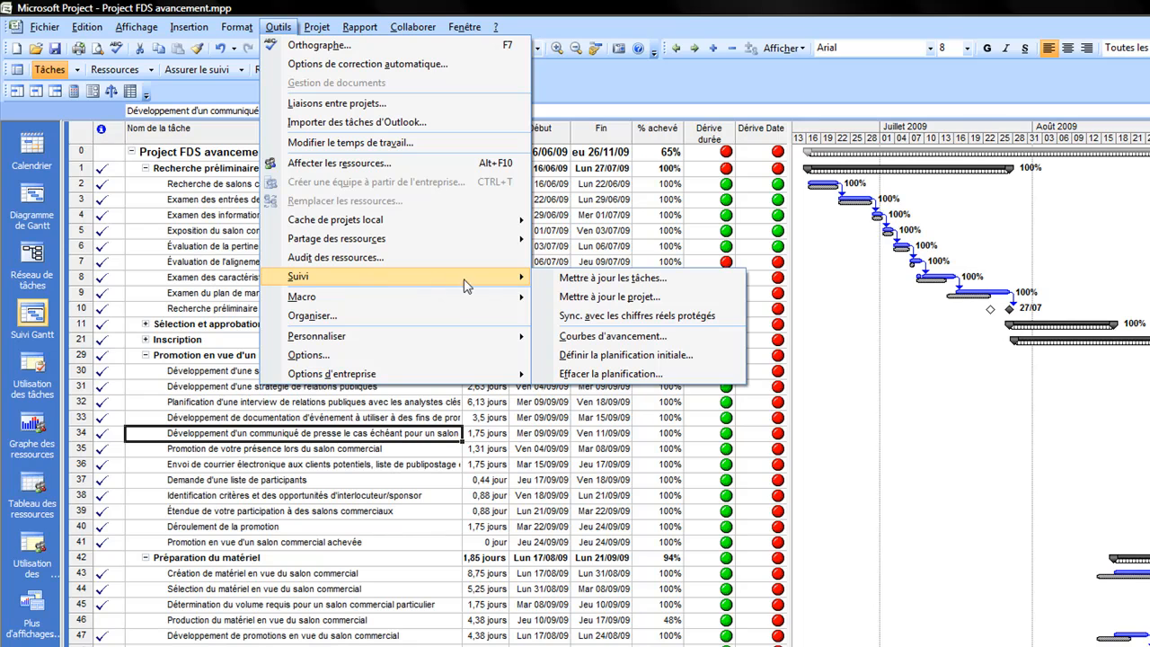
click(592, 342)
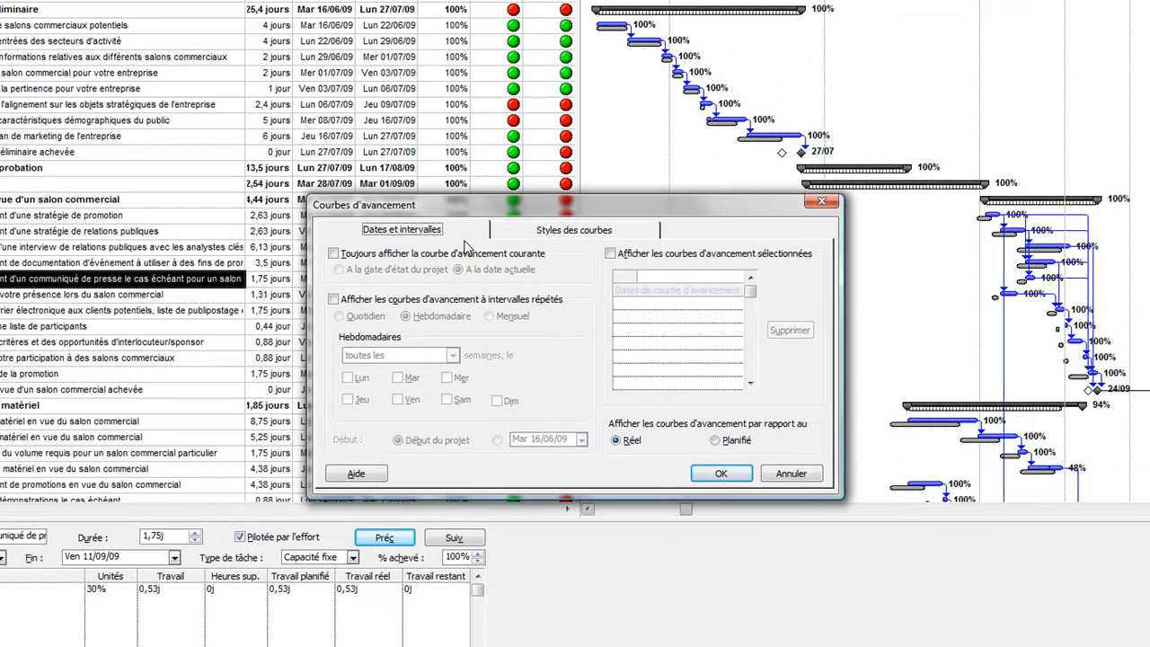
click(333, 254)
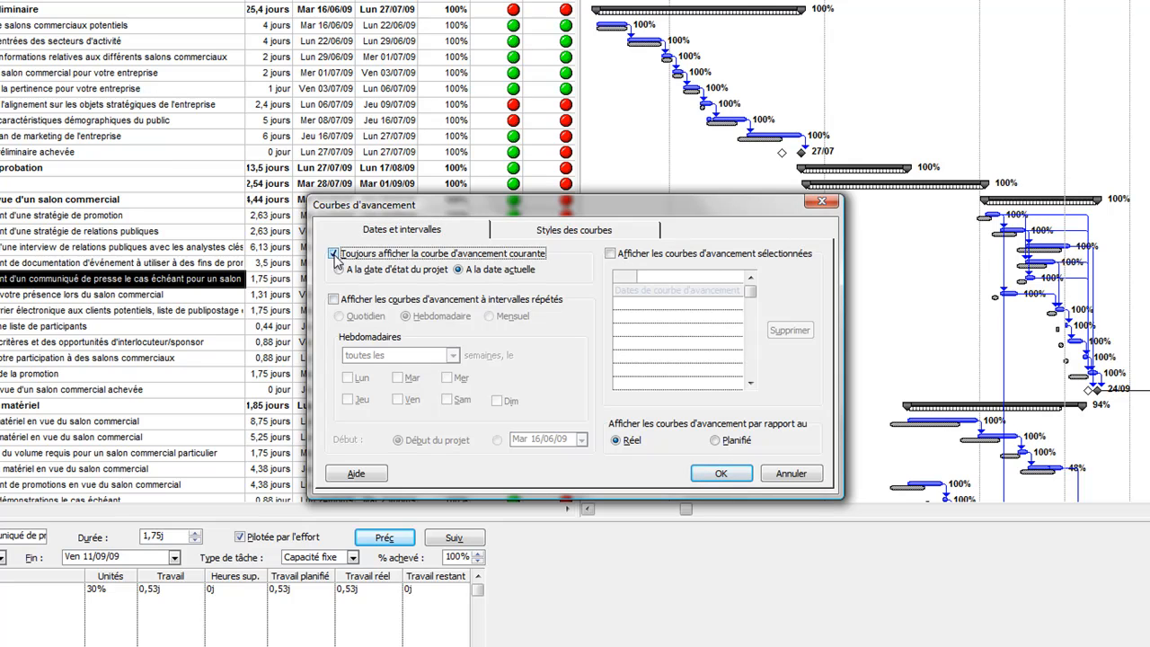
click(342, 275)
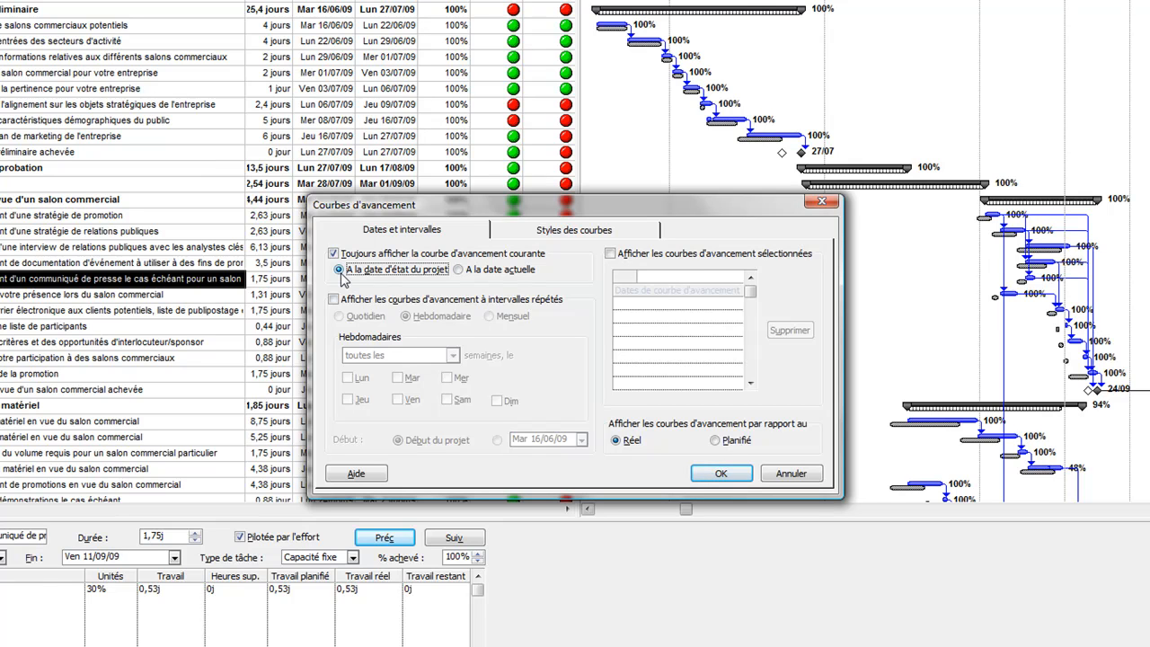
click(461, 272)
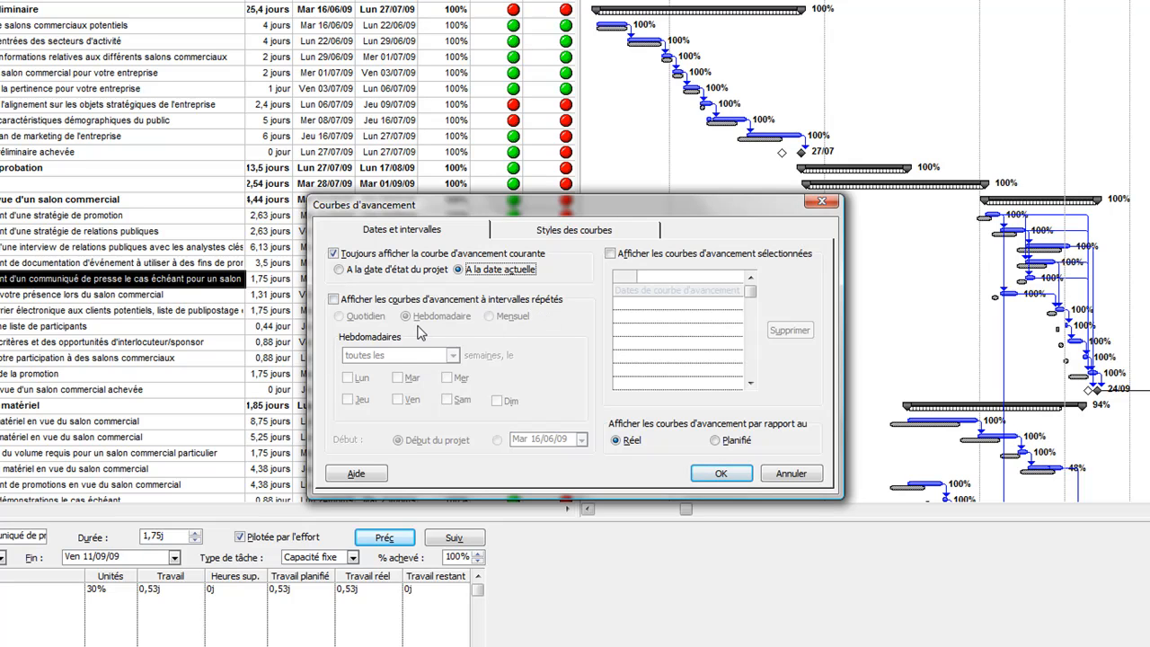
Step: Try the four progress line types, keep the first one, and apply the progress line settings to the Gantt chart
click(555, 232)
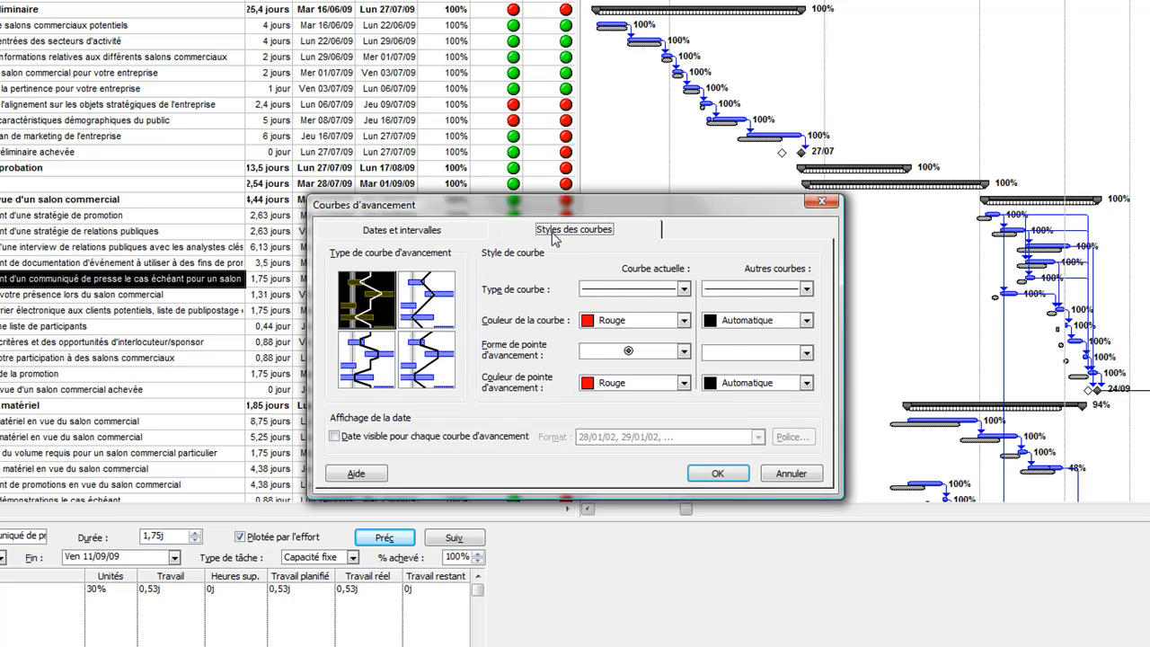
click(427, 308)
click(379, 371)
click(433, 364)
click(385, 315)
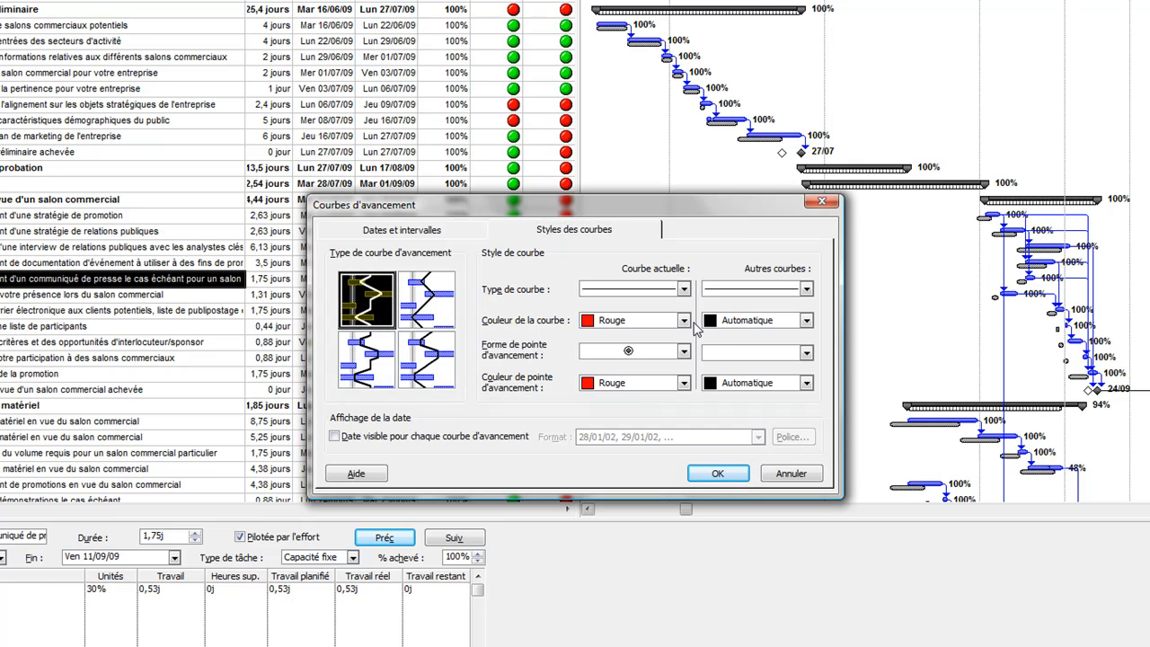
click(718, 475)
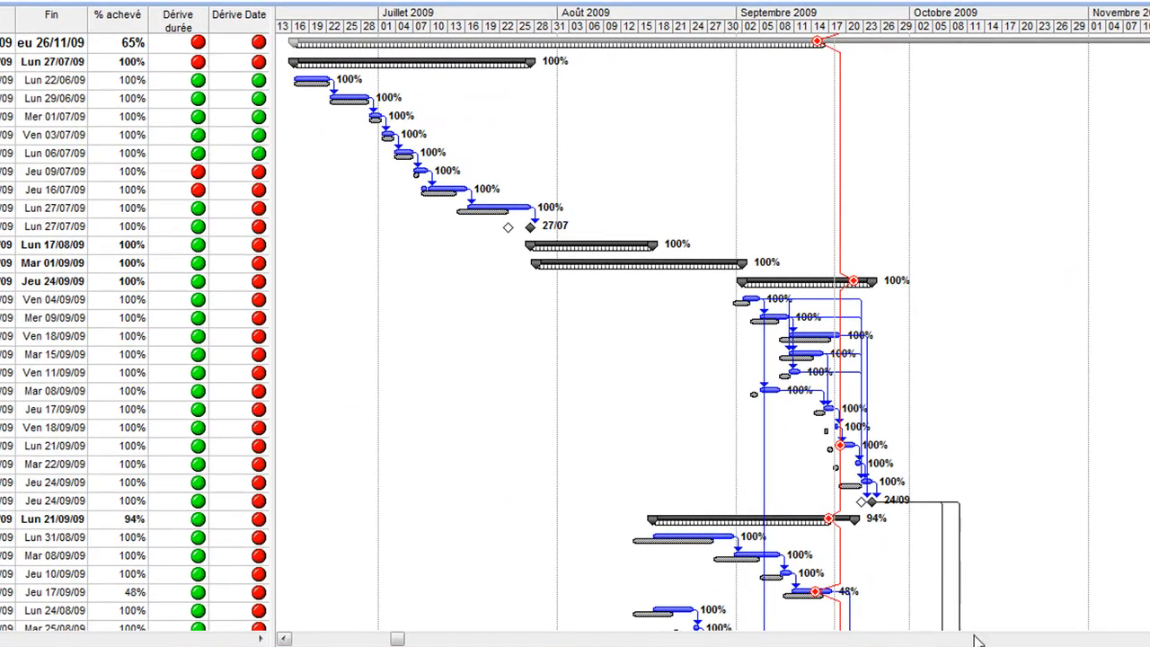
Step: Fill the 100% completion of task 62 down to task 63, Conception de l'apparence du stand et disposition générale
scroll(713, 341, right, 5)
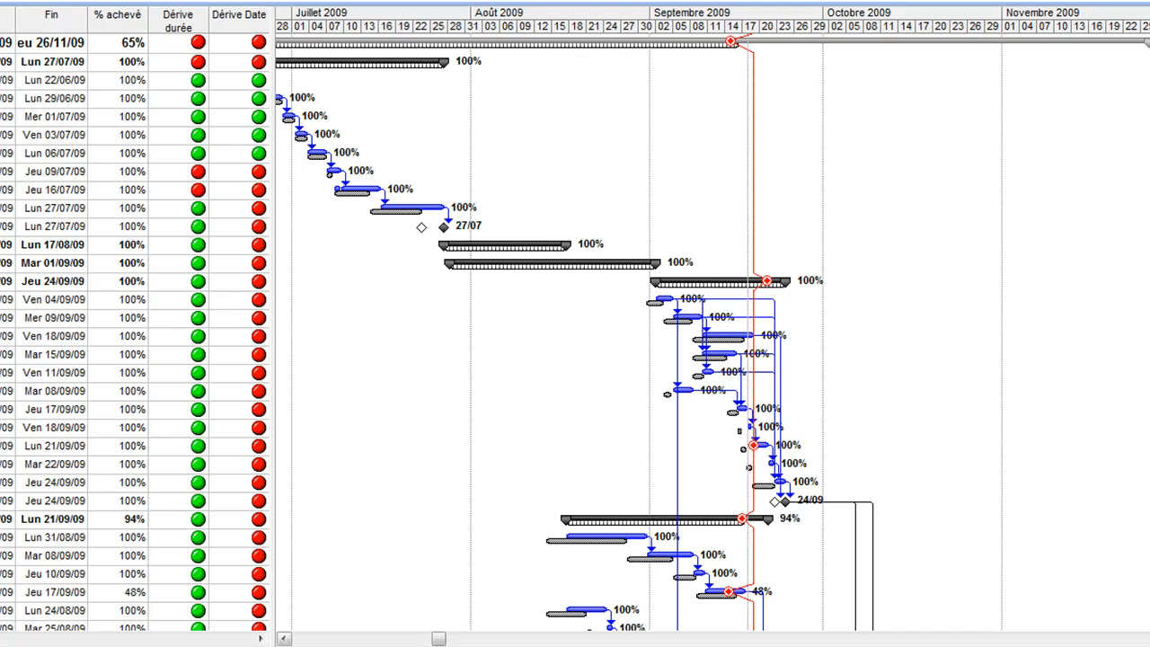
scroll(778, 353, down, 3)
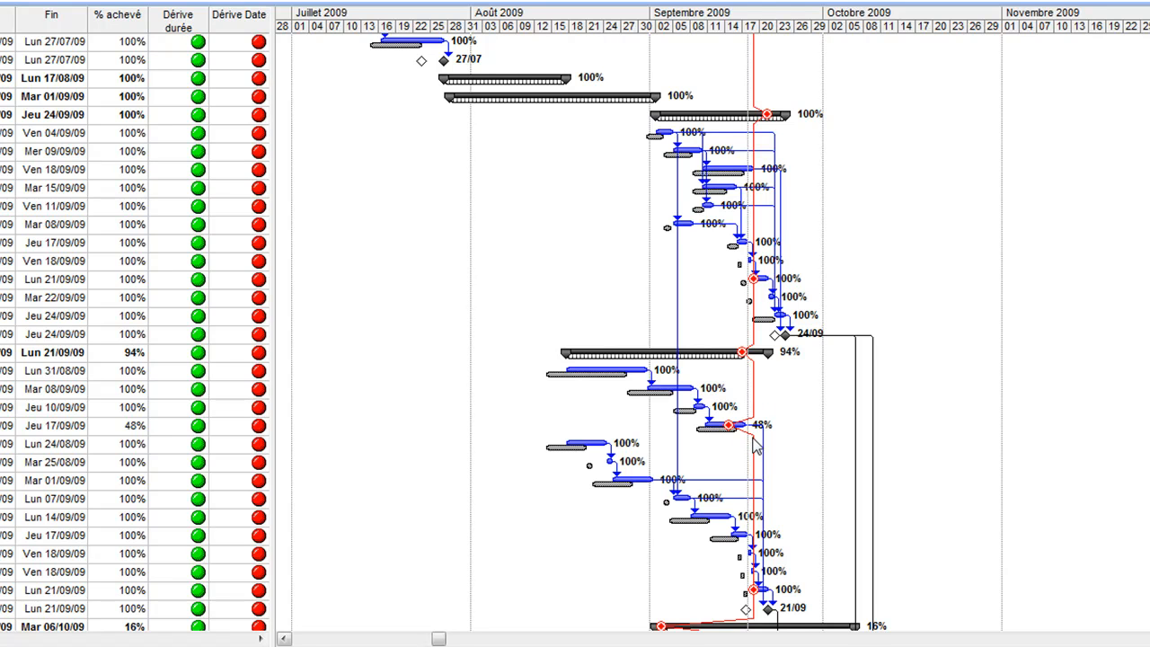
scroll(730, 469, down, 4)
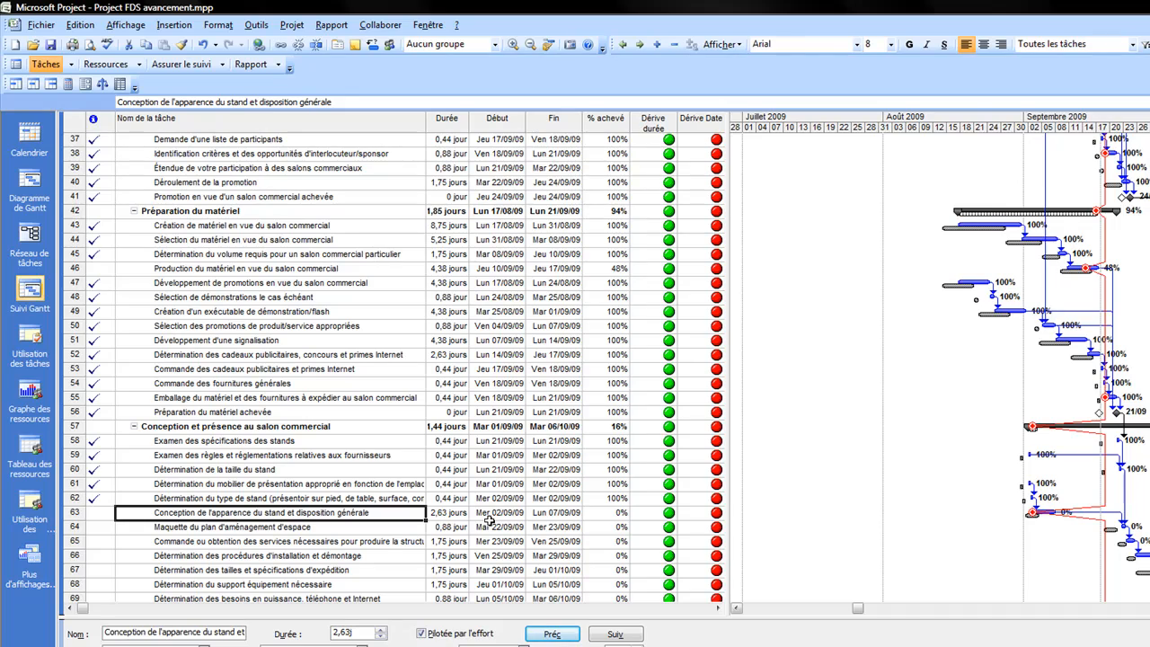
click(617, 512)
key(Up)
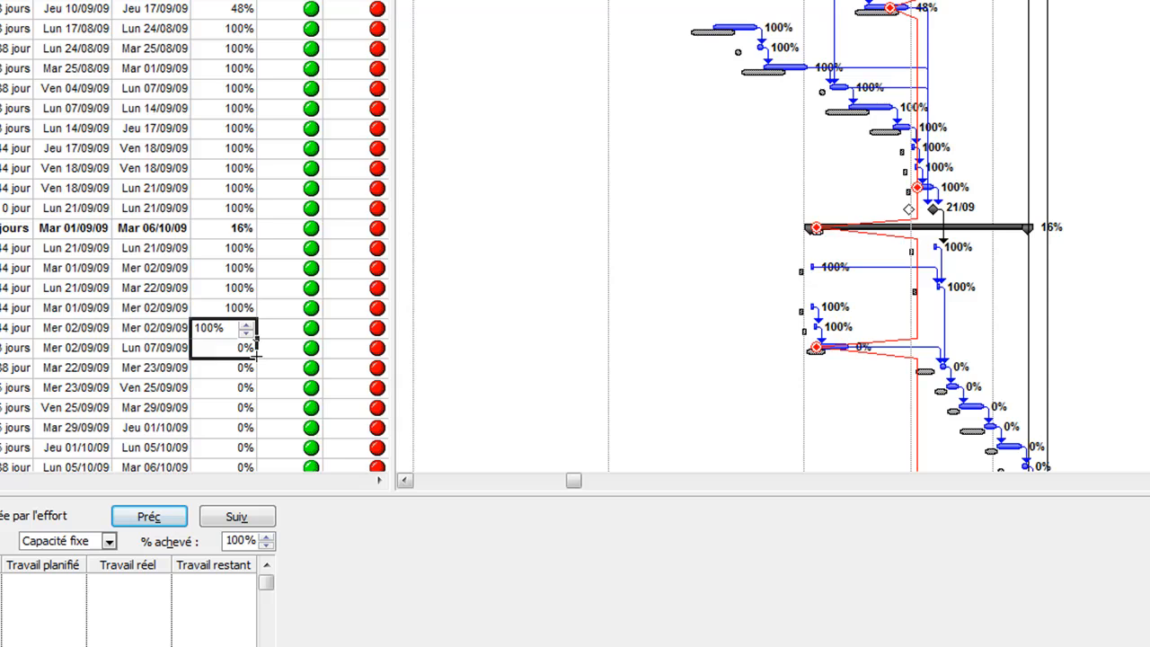
drag(256, 357, 257, 357)
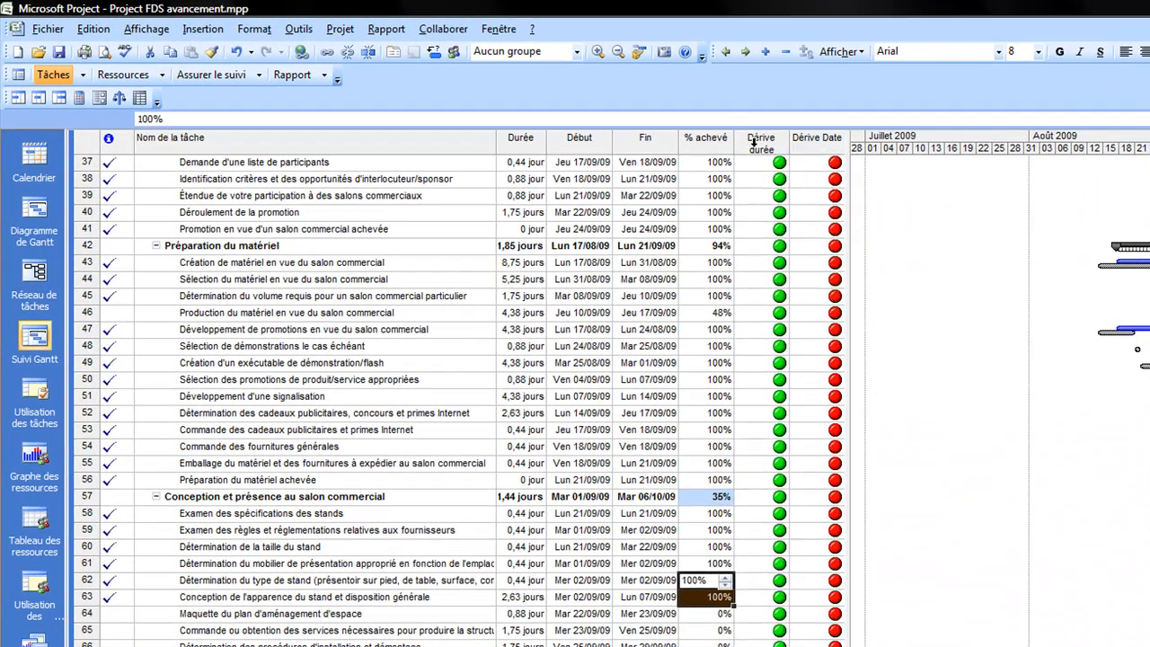
Step: Insert the Variation de fin field as a column before Dérive durée
right_click(519, 86)
click(834, 242)
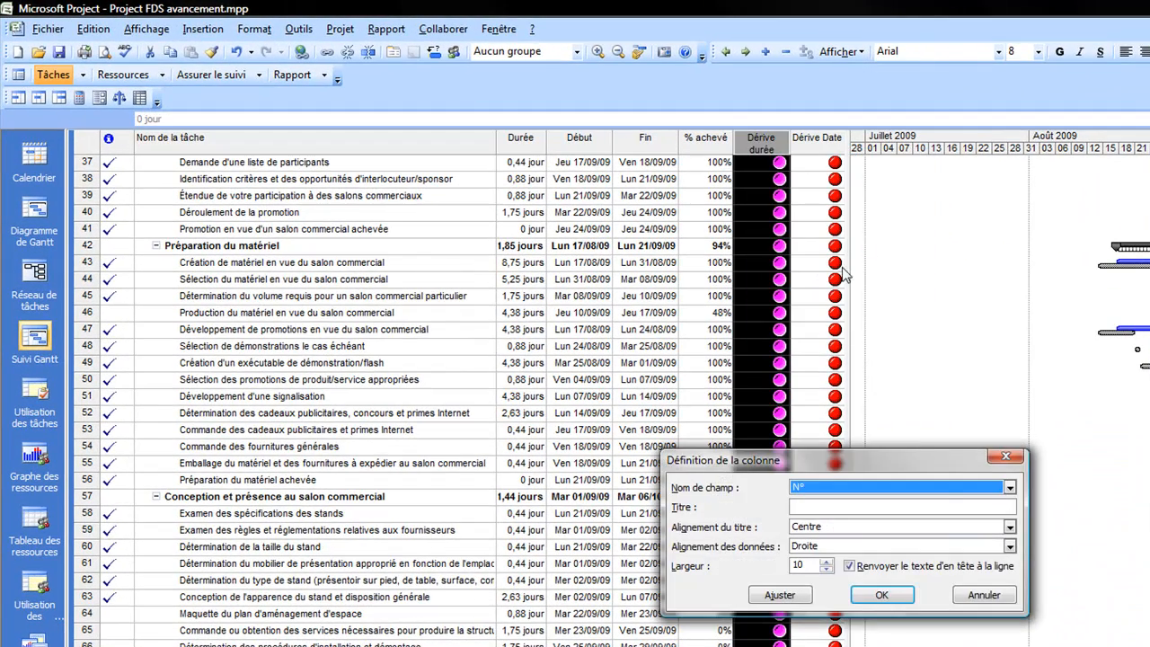
click(1011, 487)
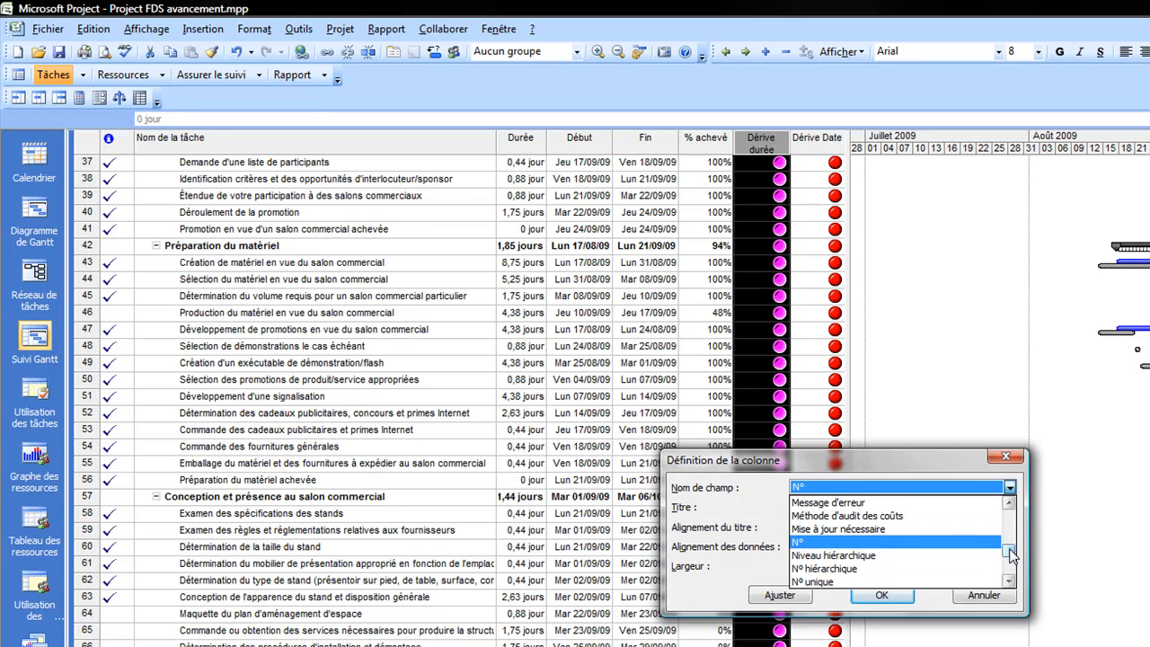
drag(1012, 563, 1012, 572)
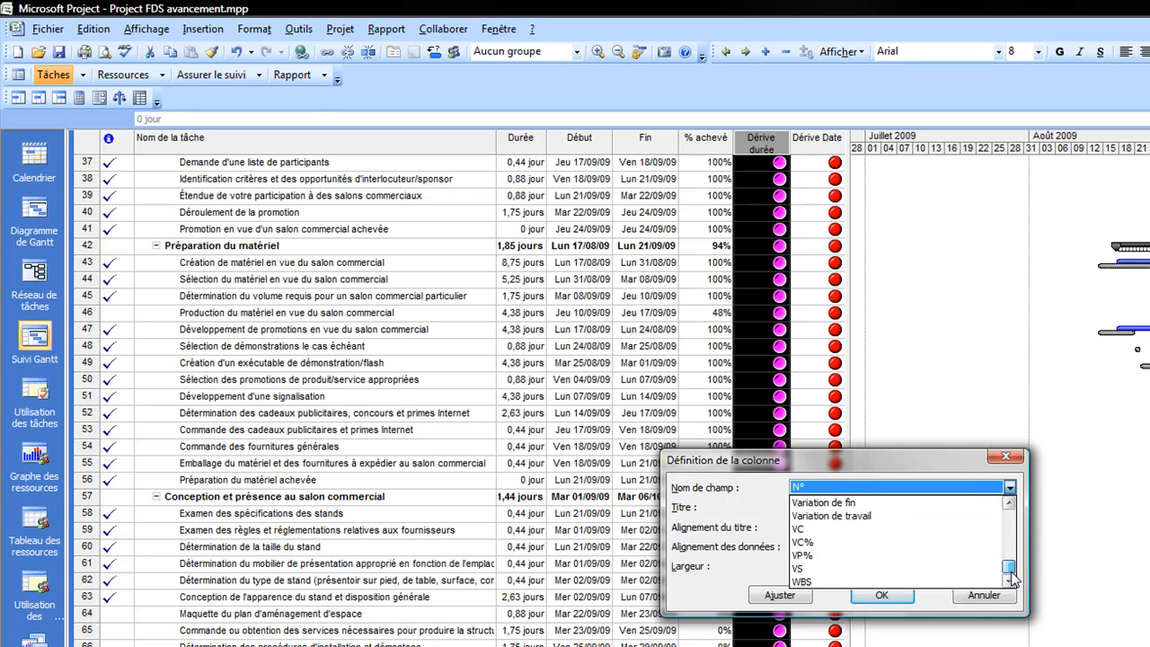
click(1008, 503)
click(1007, 502)
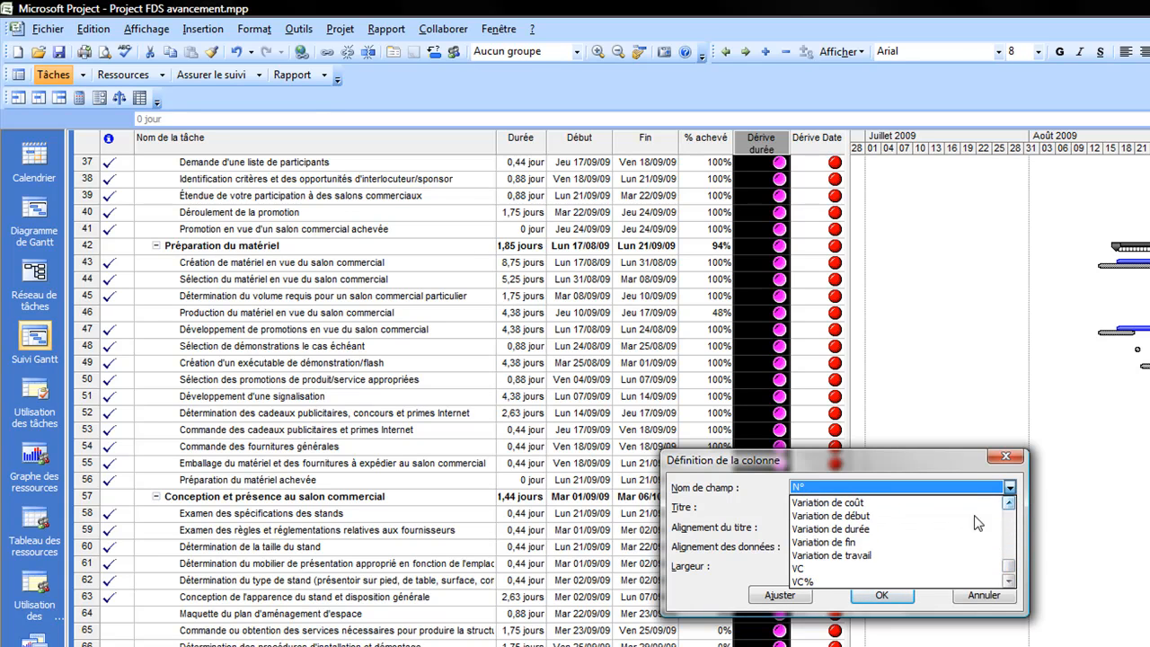
click(867, 544)
click(881, 595)
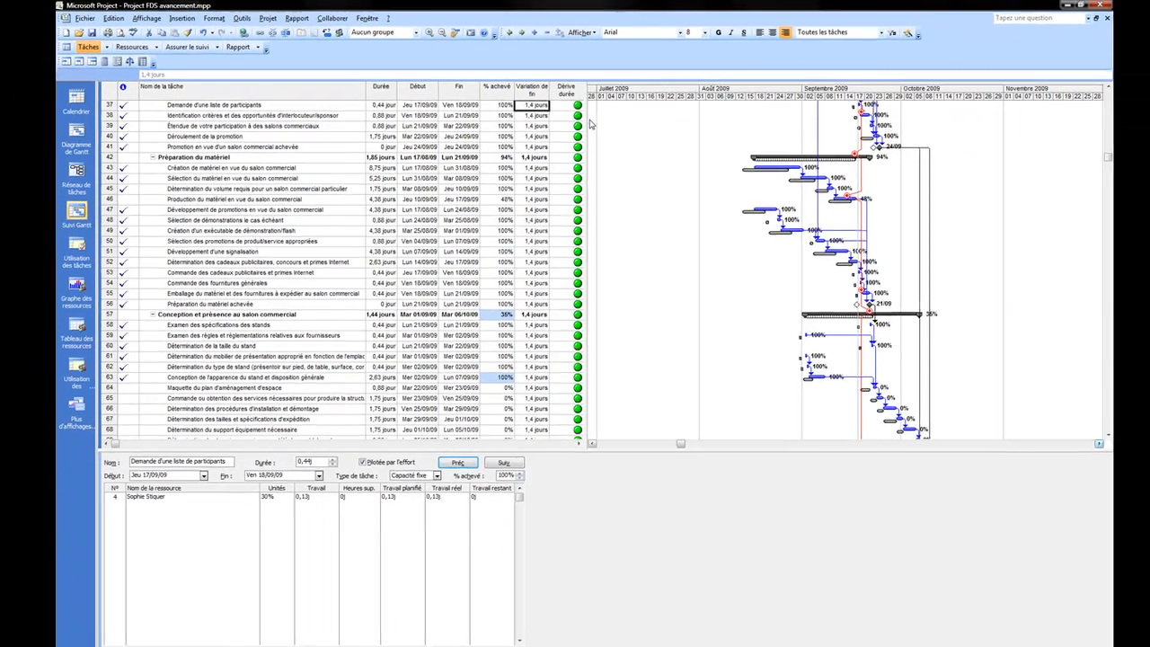
Step: Widen the table area of the Gantt view and insert the Variation de travail field as a column before Dérive durée
drag(762, 169, 879, 171)
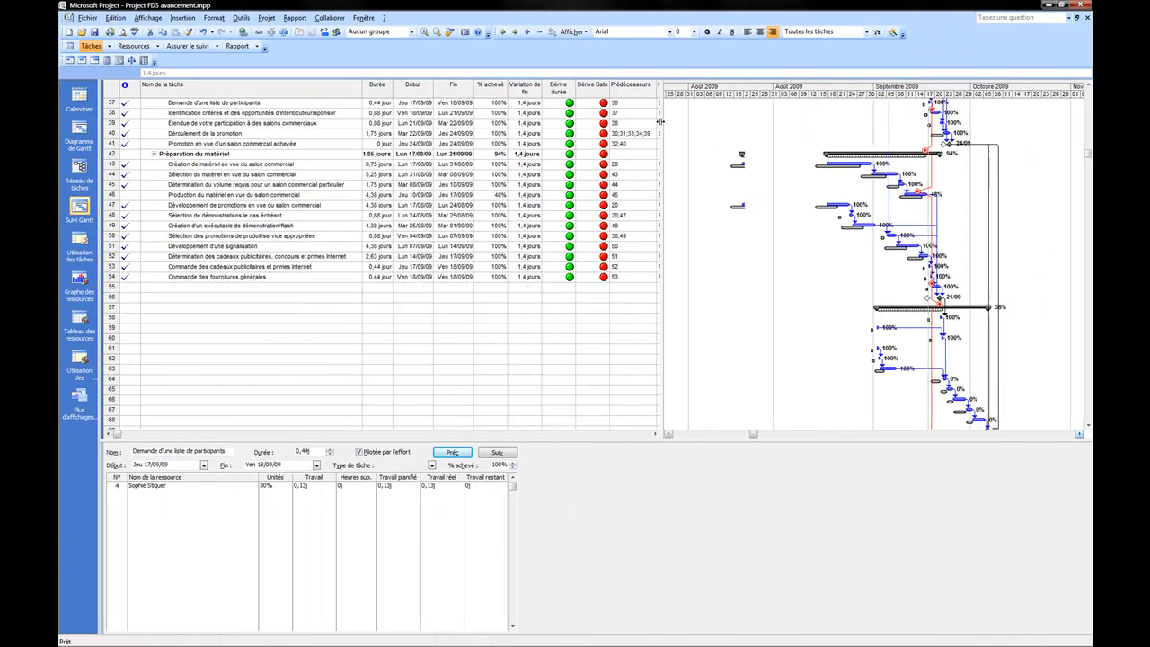
right_click(550, 88)
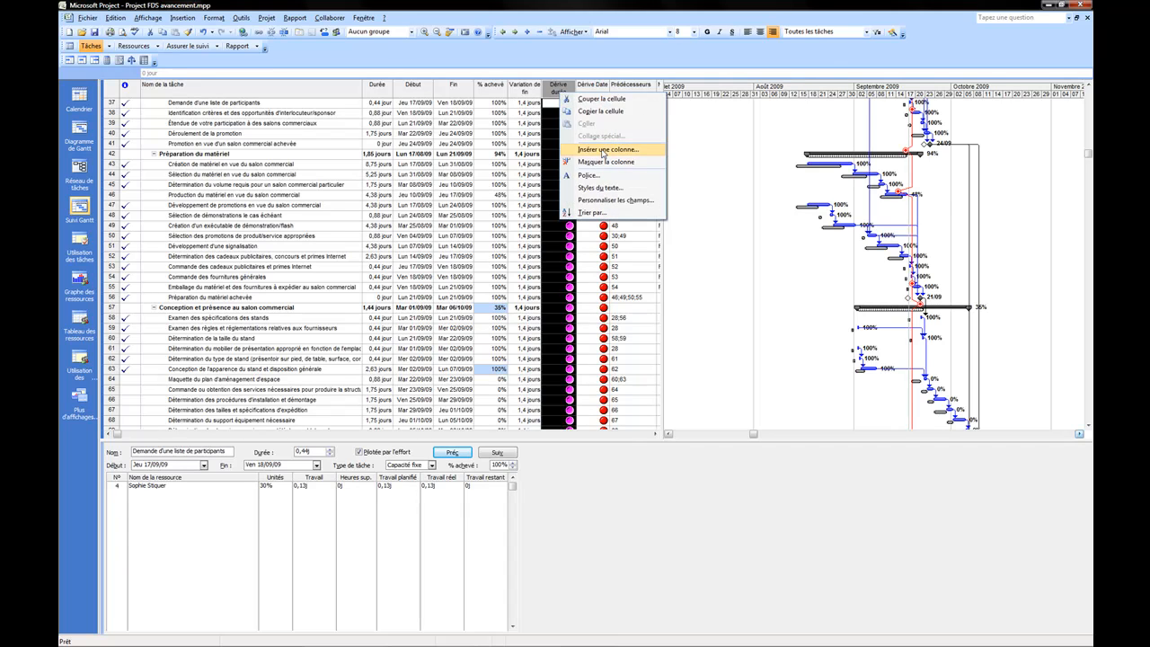
click(601, 148)
click(678, 298)
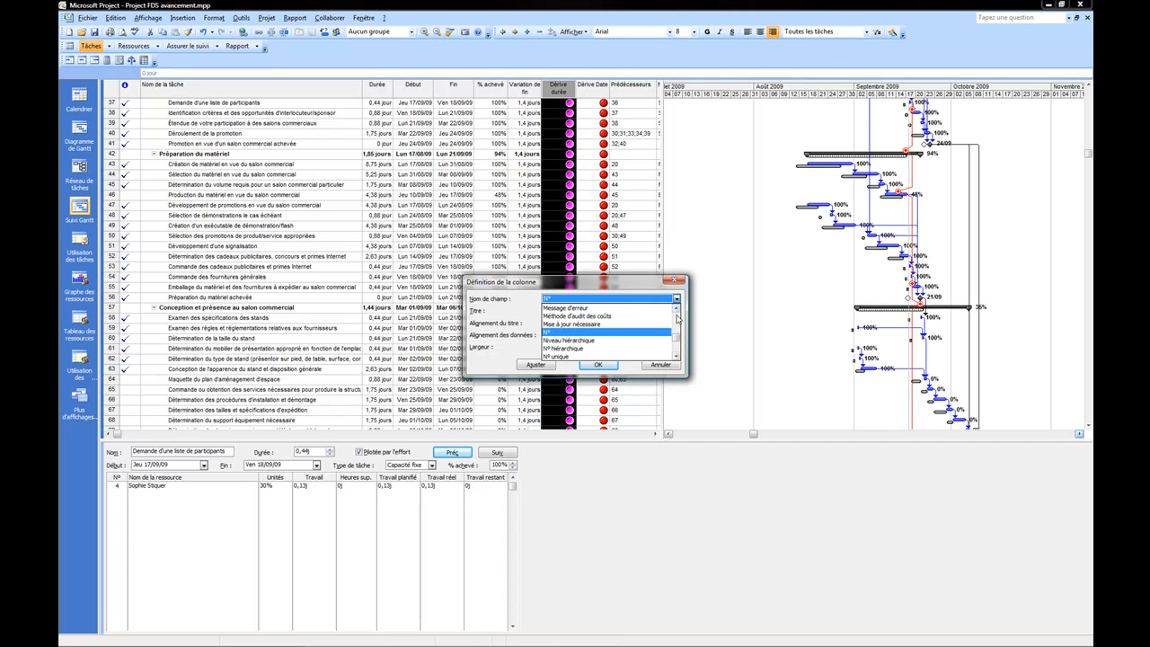
drag(678, 340, 678, 350)
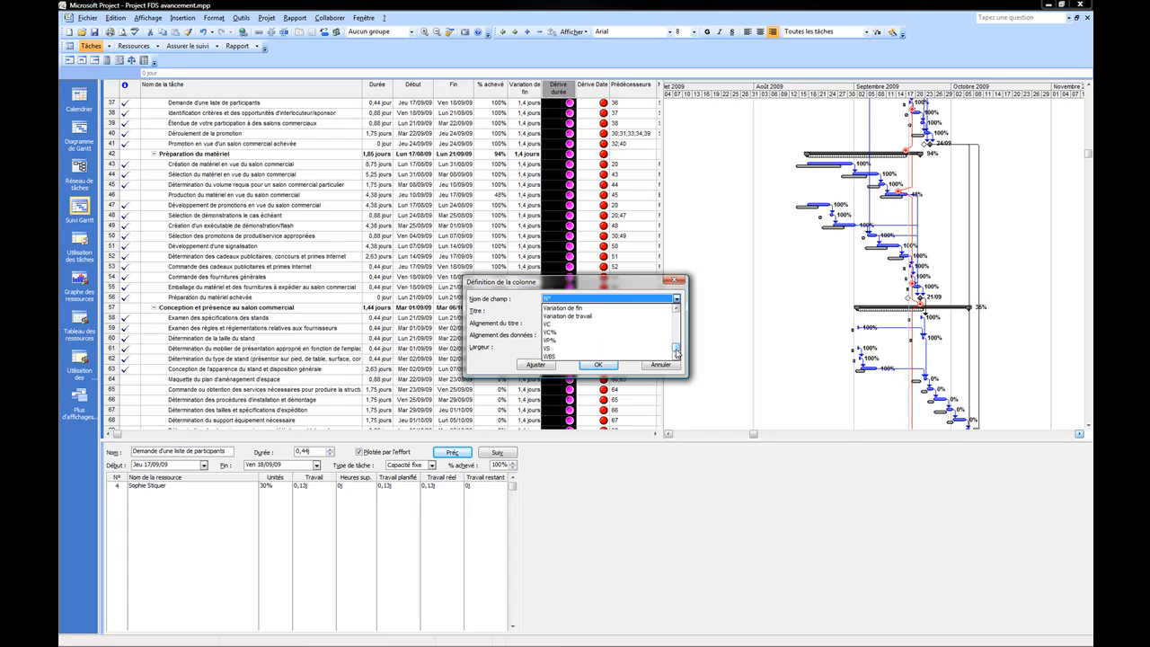
scroll(670, 309, up, 1)
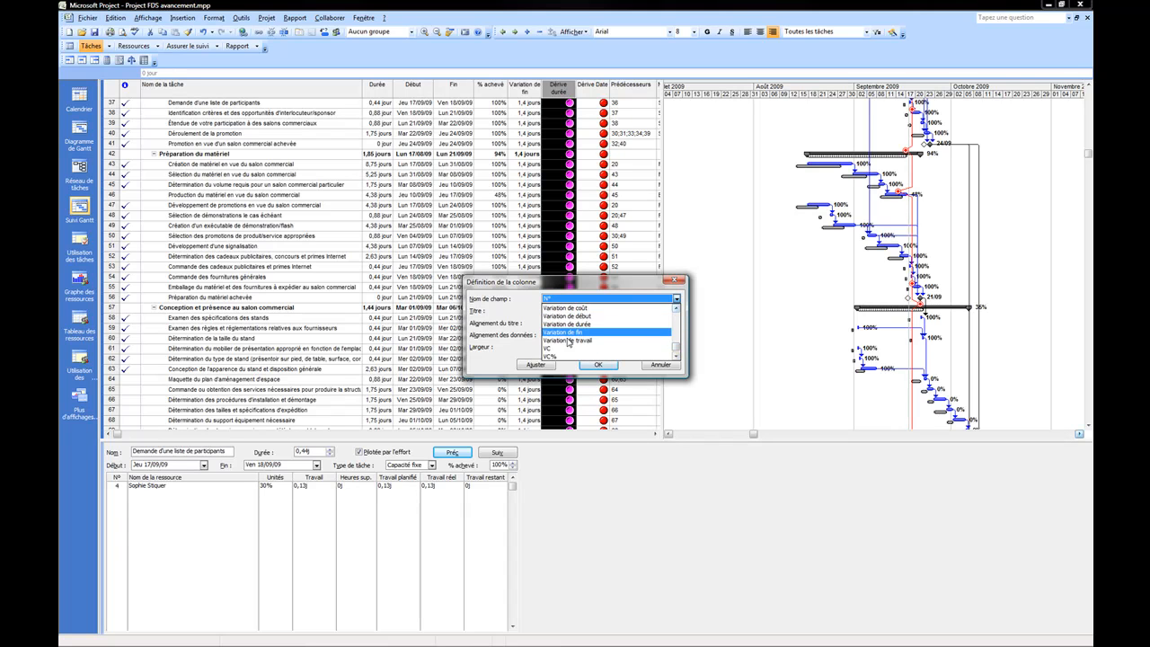
click(575, 342)
click(597, 364)
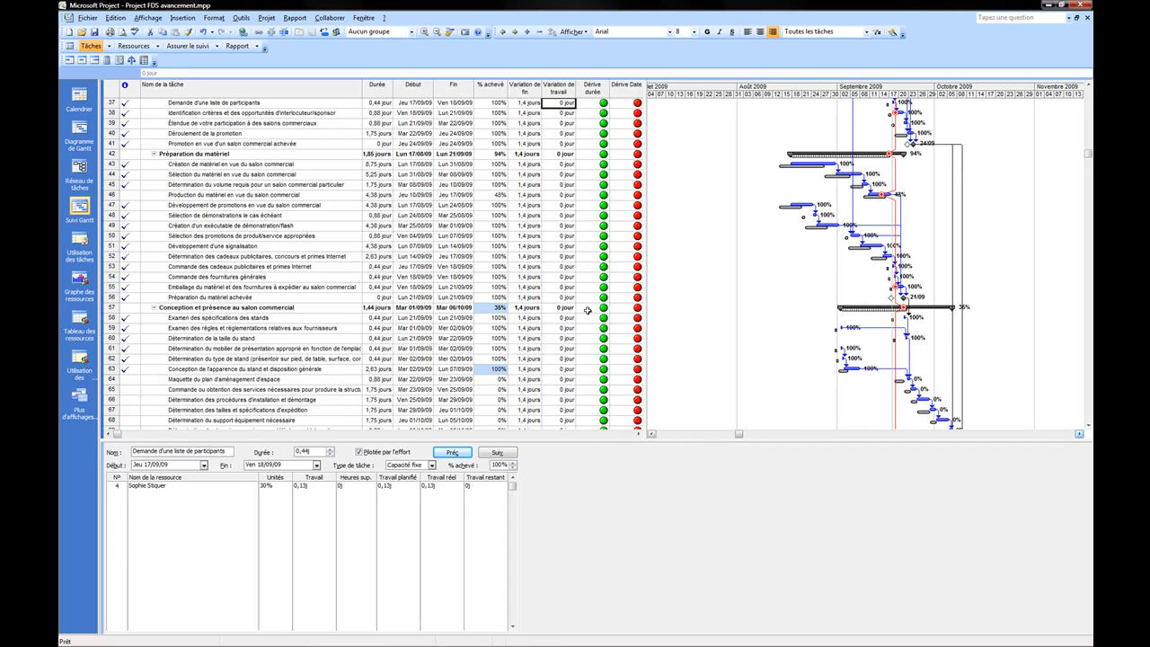
Step: Examine the work variance of task 7, Évaluation de l'alignement sur les objets stratégiques de l'entreprise
click(1088, 84)
click(1089, 84)
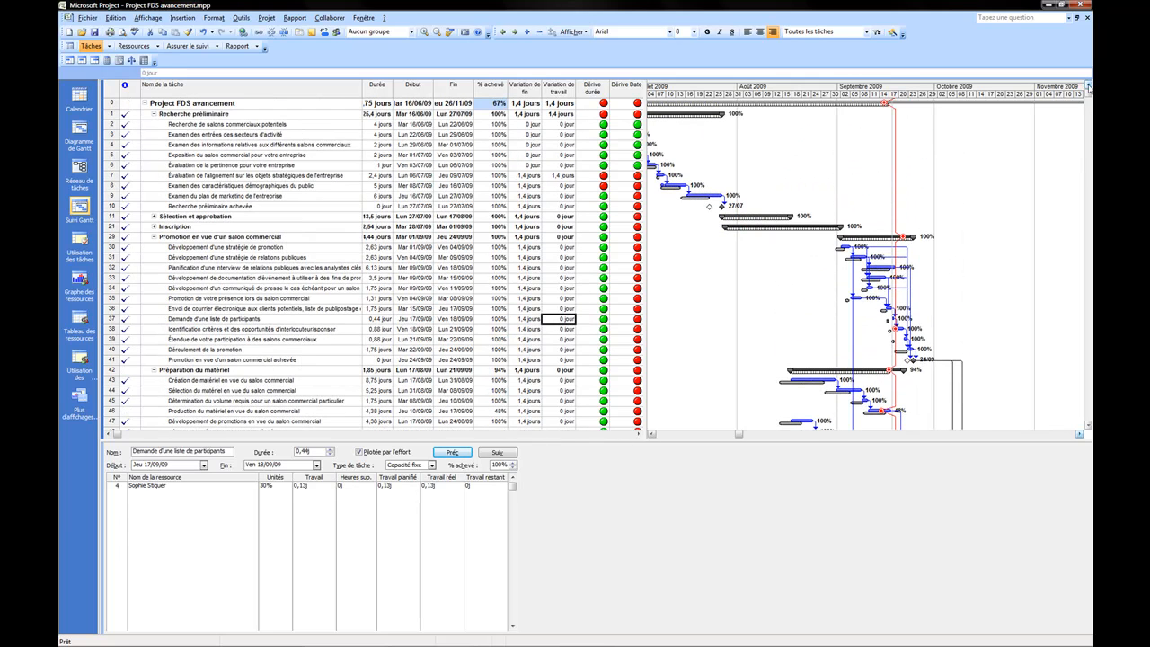
click(288, 176)
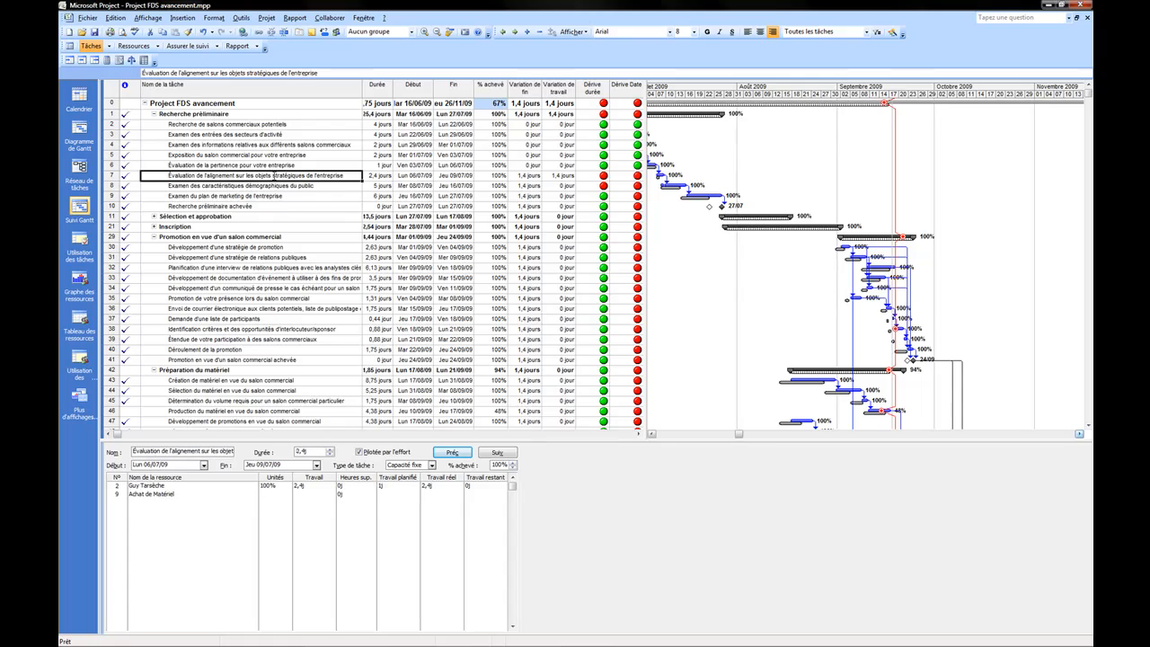
click(563, 177)
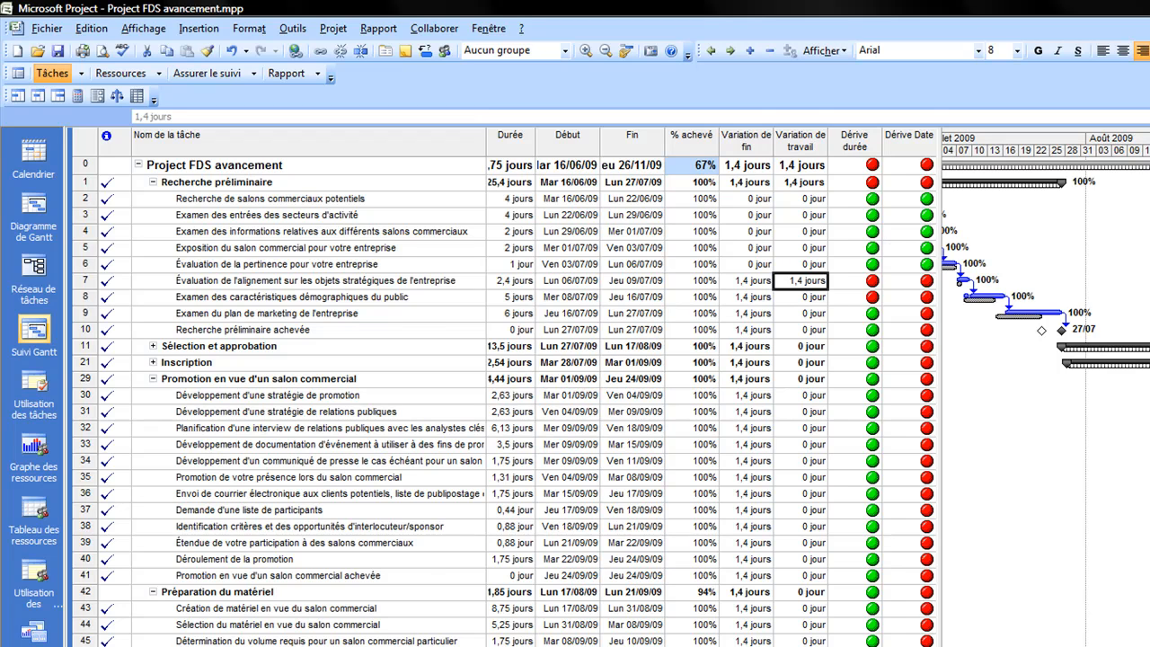
Step: Insert the % physique achevé field as a column before Dérive durée and select its cell for task 3
right_click(848, 148)
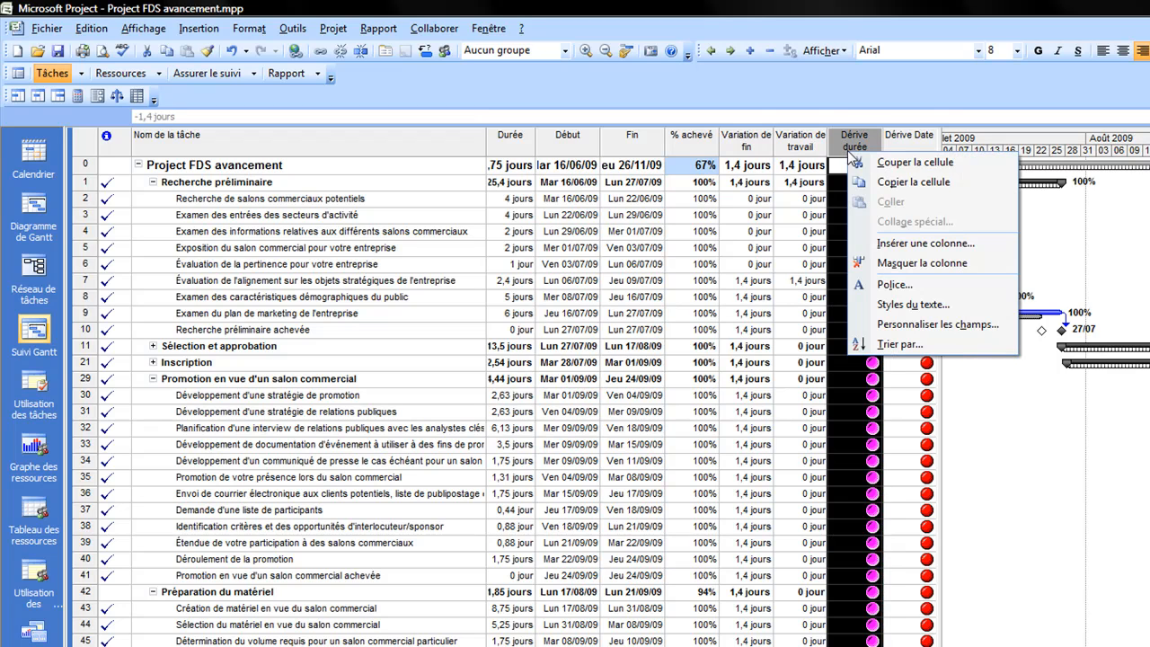
click(958, 248)
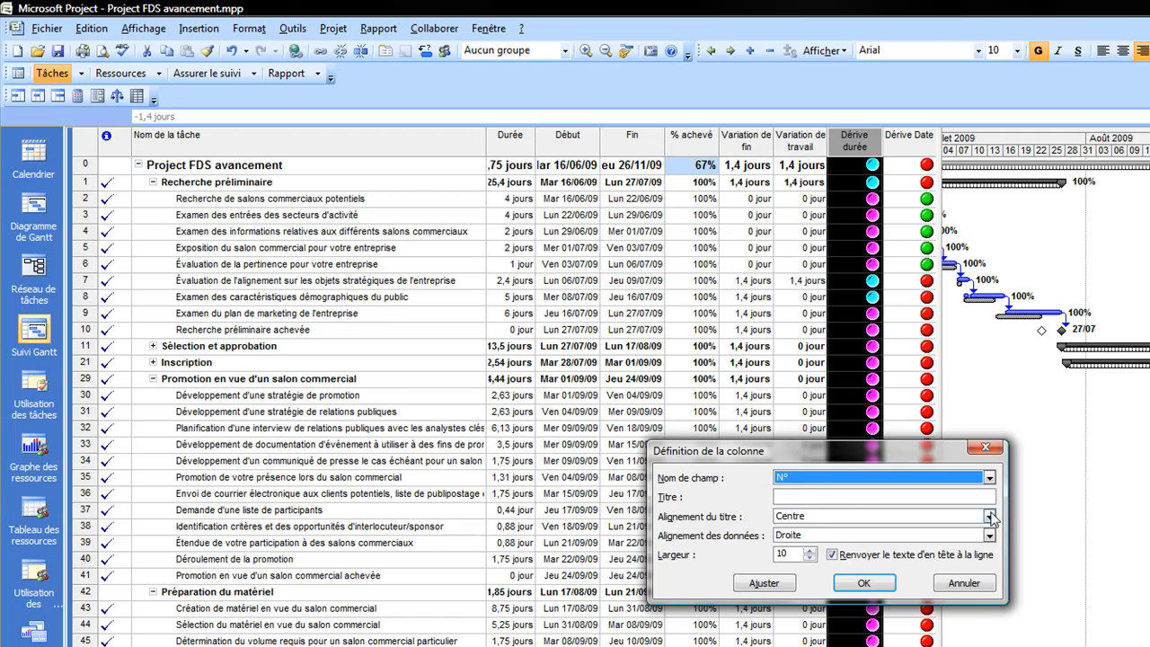
click(990, 479)
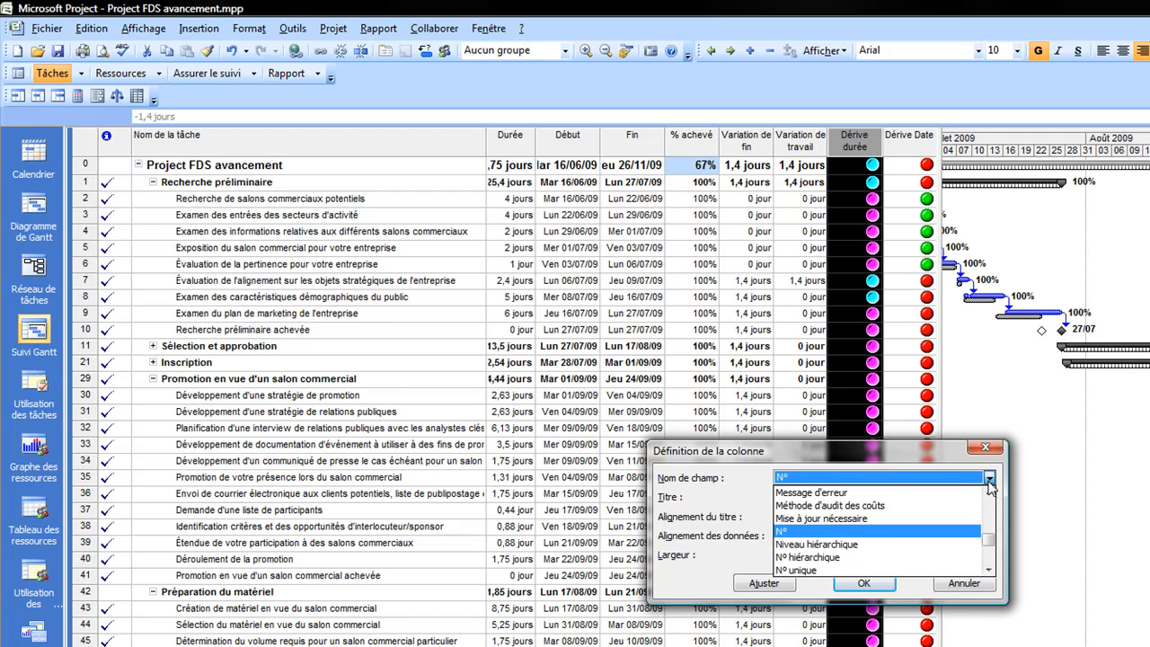
key(Home)
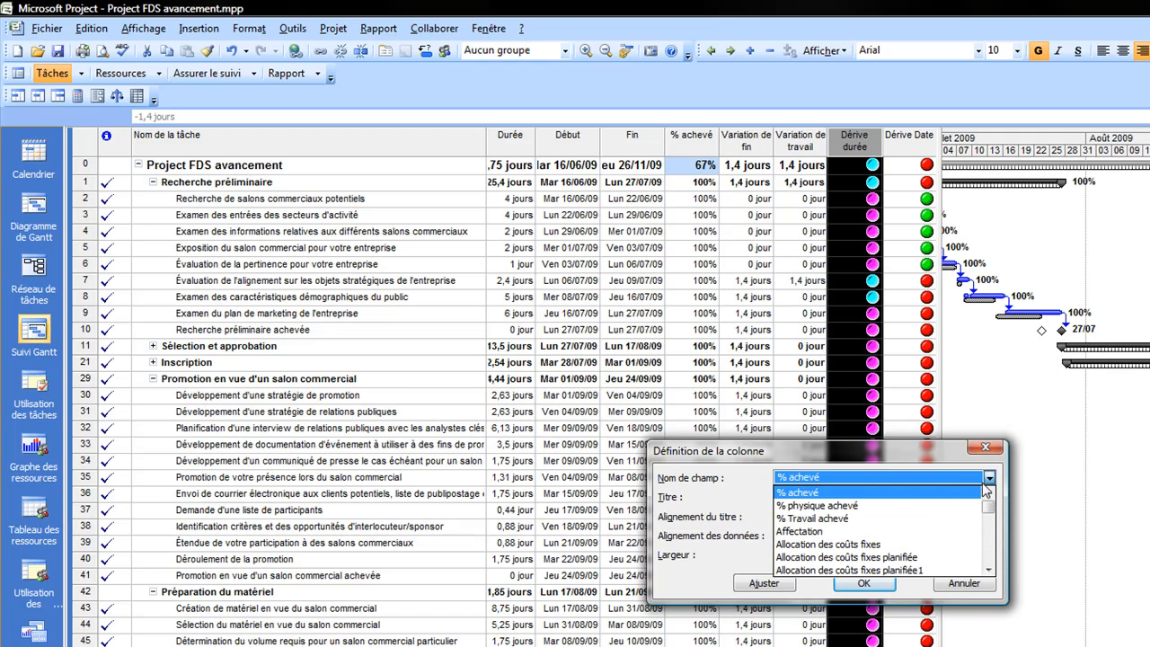
click(849, 509)
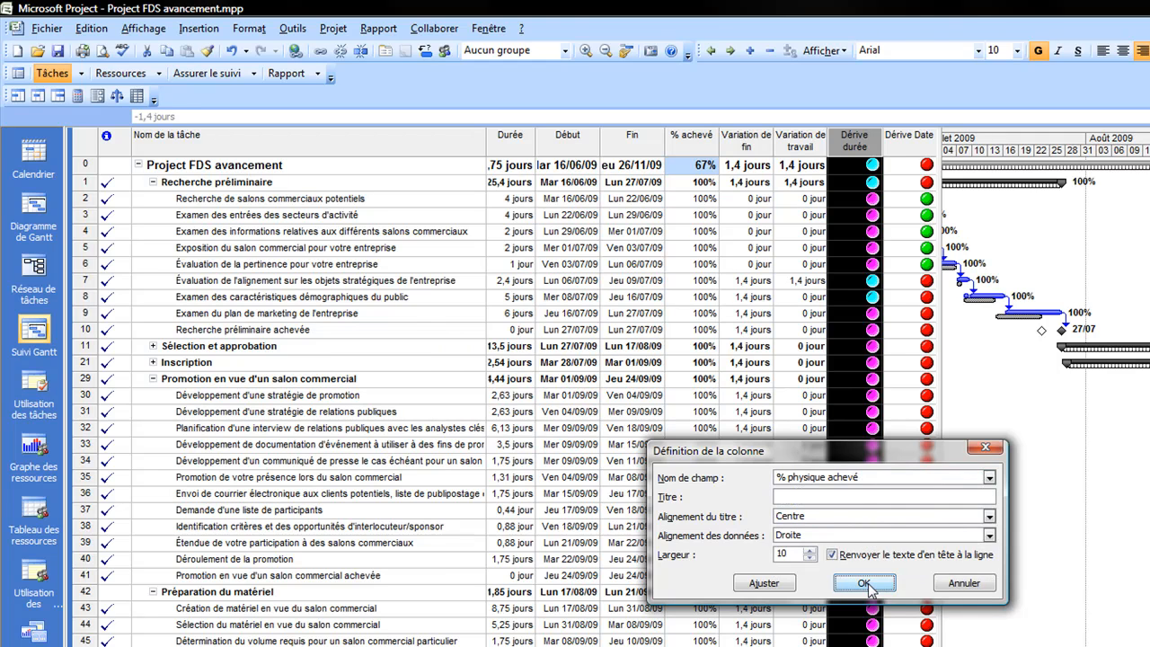
click(866, 582)
click(861, 217)
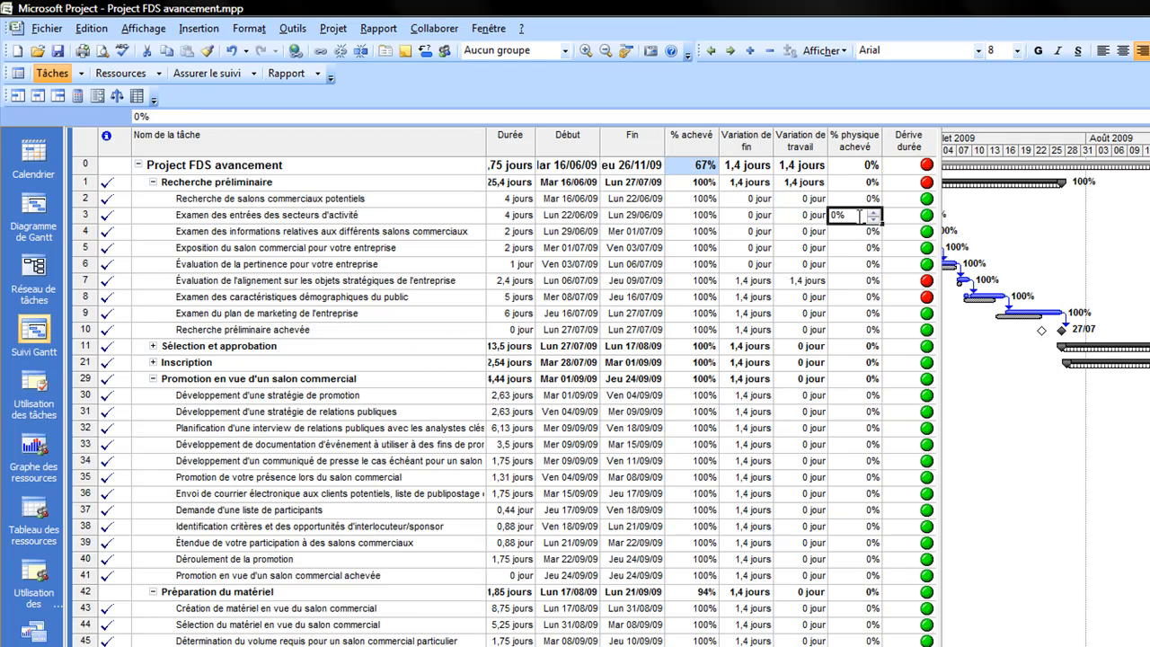
Step: Set task 2, Recherche de salons commerciaux potentiels, to 10% in % physique achevé and 90% in % achevé
click(871, 199)
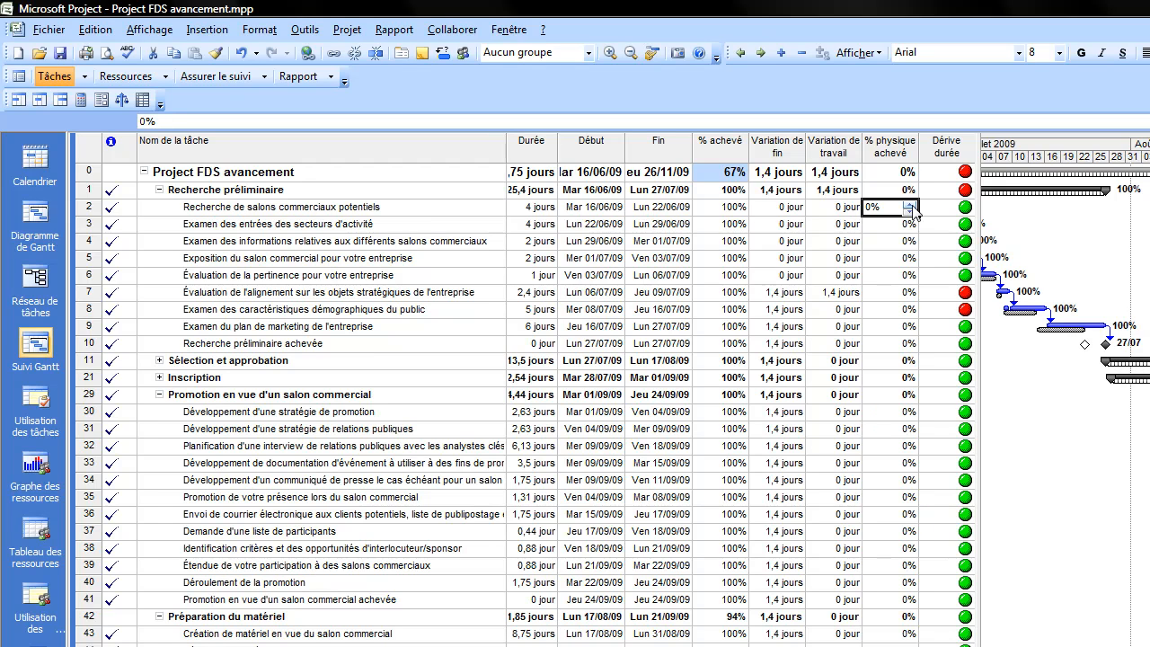
click(909, 204)
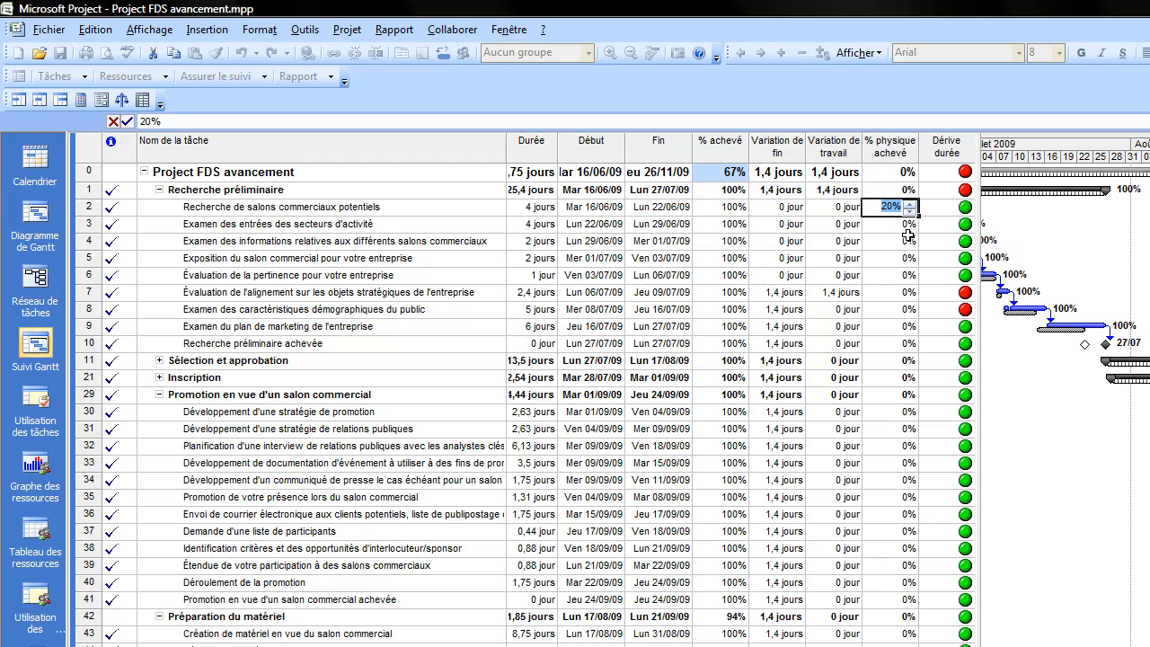
click(894, 241)
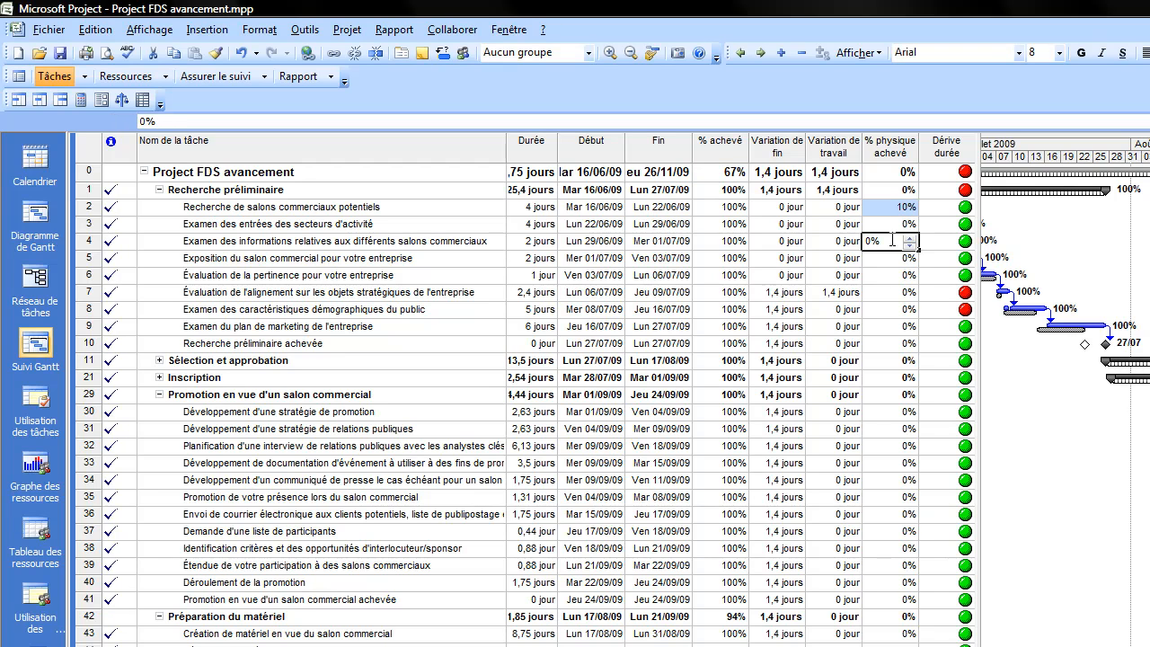
click(732, 214)
click(742, 212)
click(775, 207)
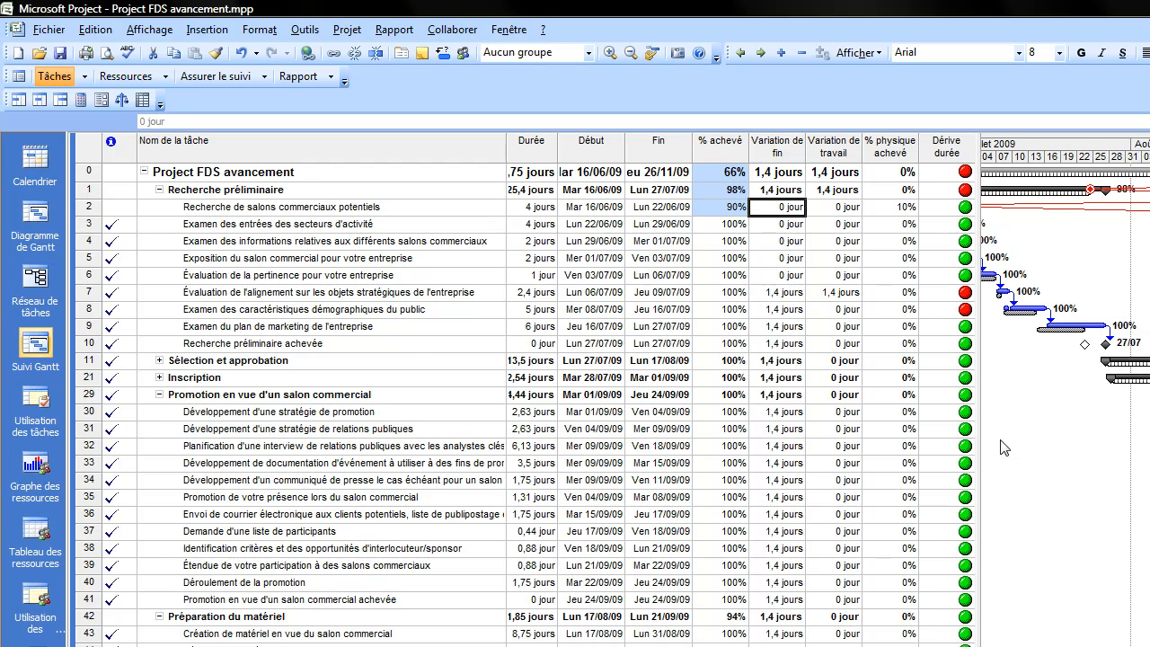
Step: Narrow the table to give the Gantt chart more room and filter the project to show only Tâches critiques
drag(978, 437, 917, 441)
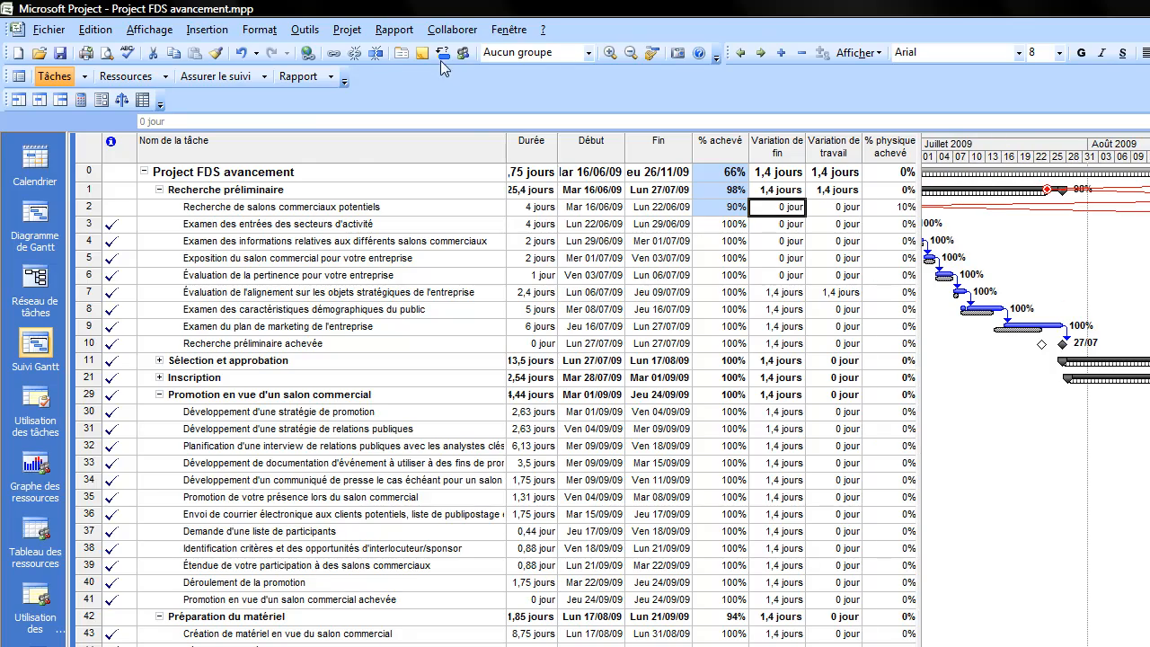
click(354, 36)
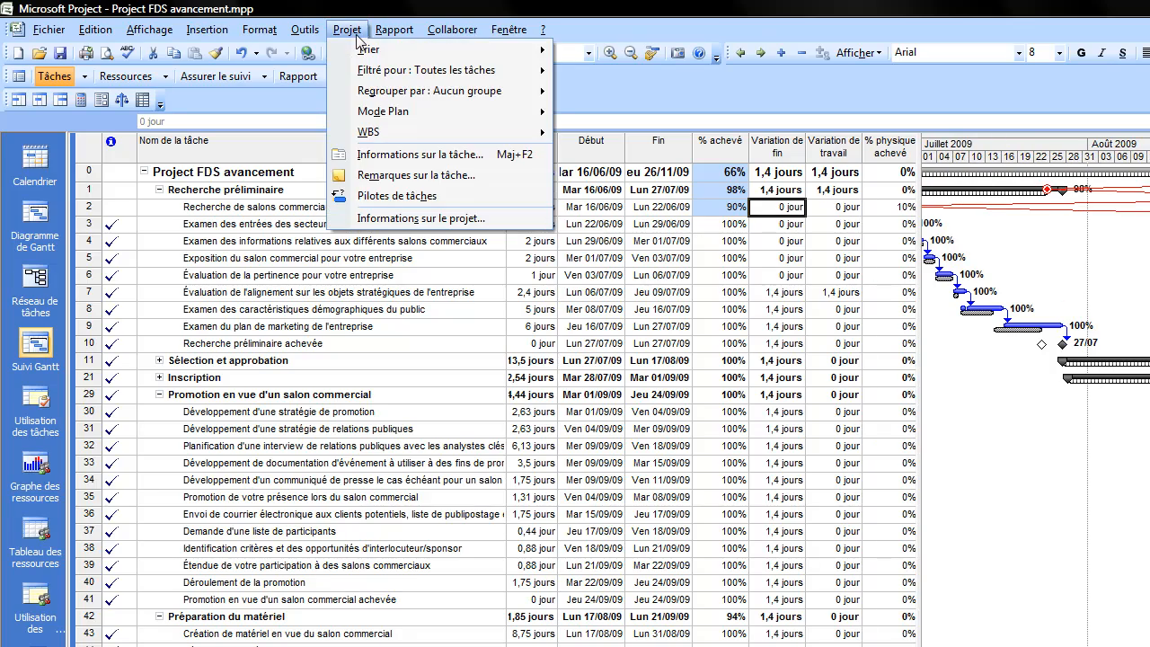
mouse_move(437, 69)
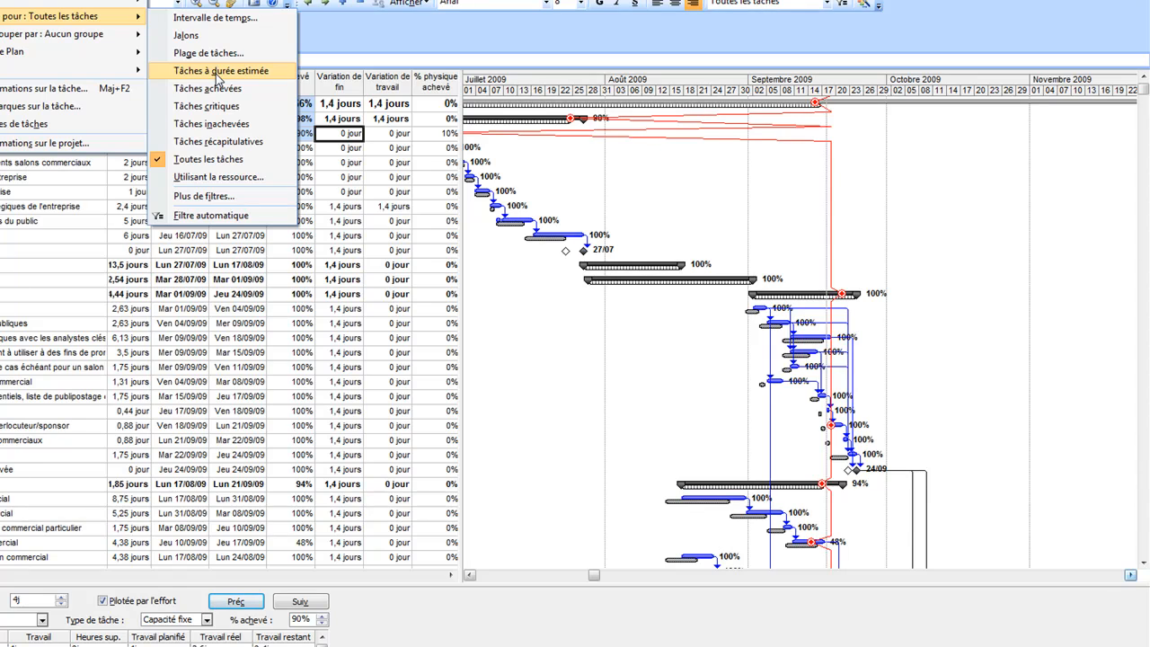
click(216, 110)
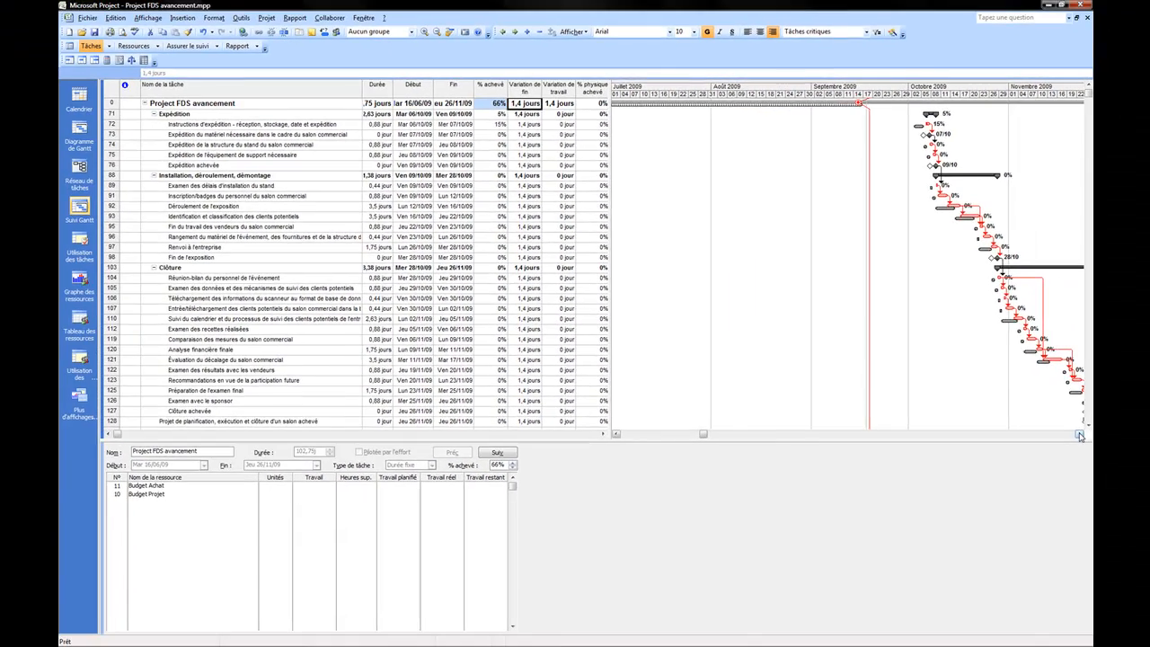
click(1080, 436)
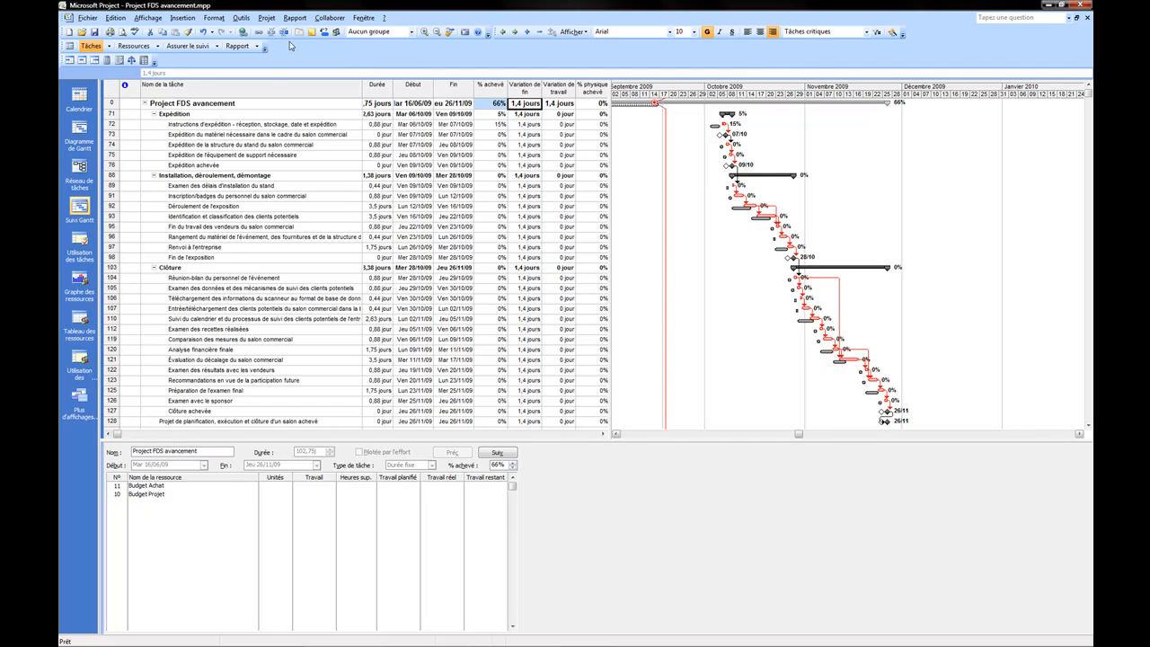
click(266, 18)
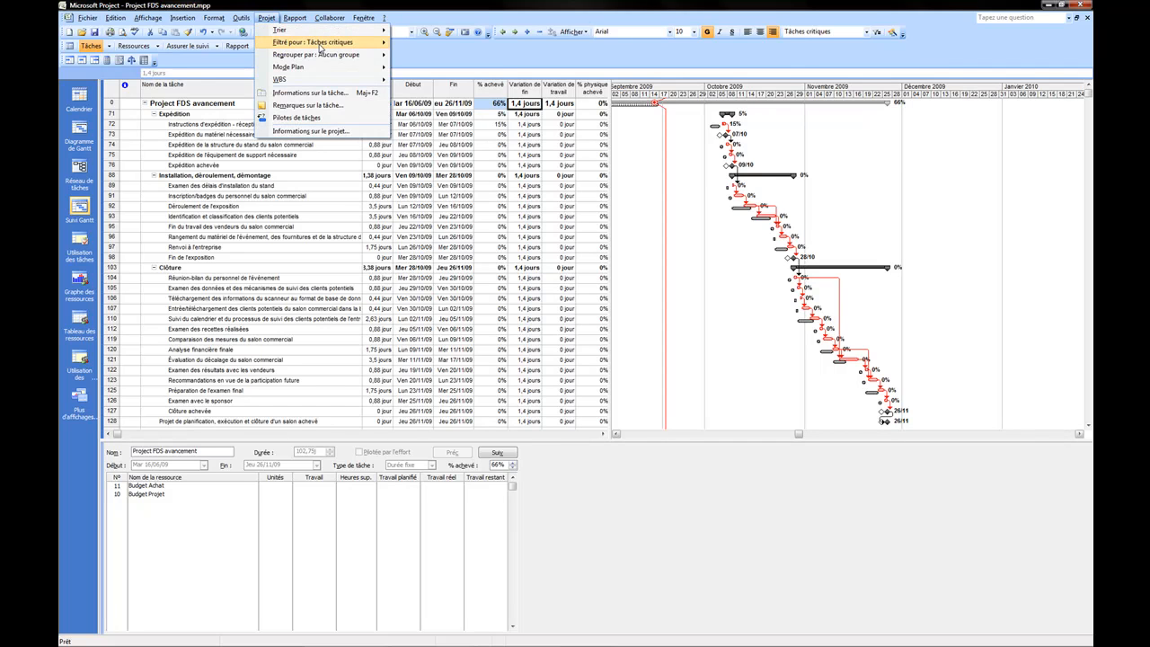
mouse_move(313, 45)
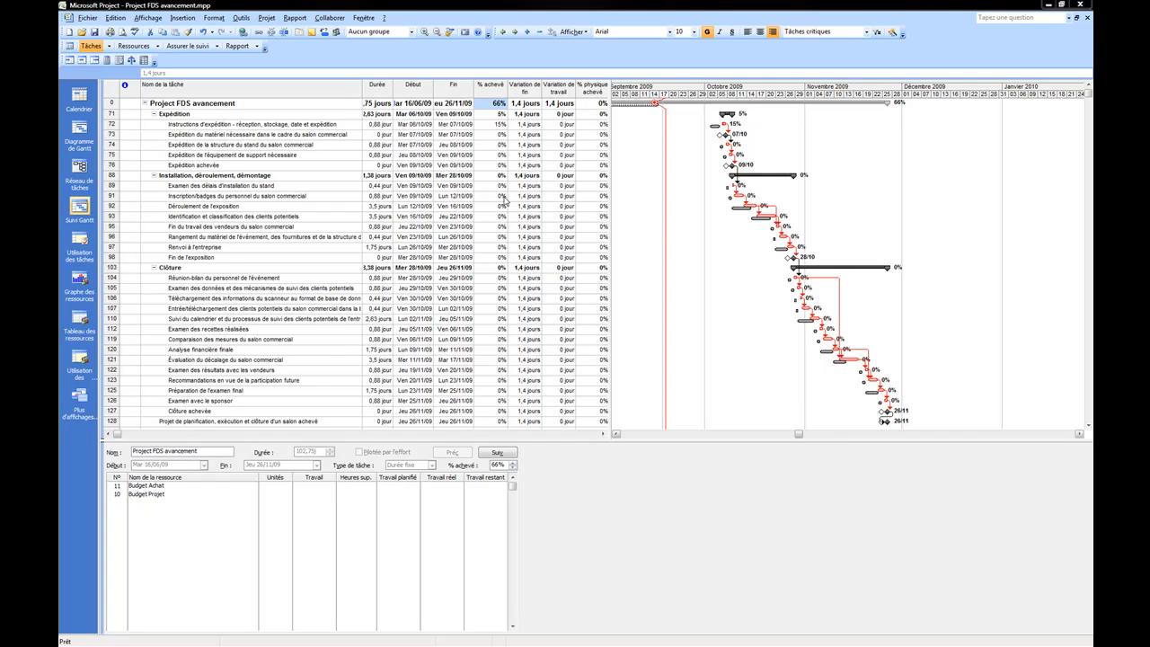
Step: Generate the Critical Tasks Status Report (US) visual report in Visio, with the Excel templates excluded from the template list
click(296, 18)
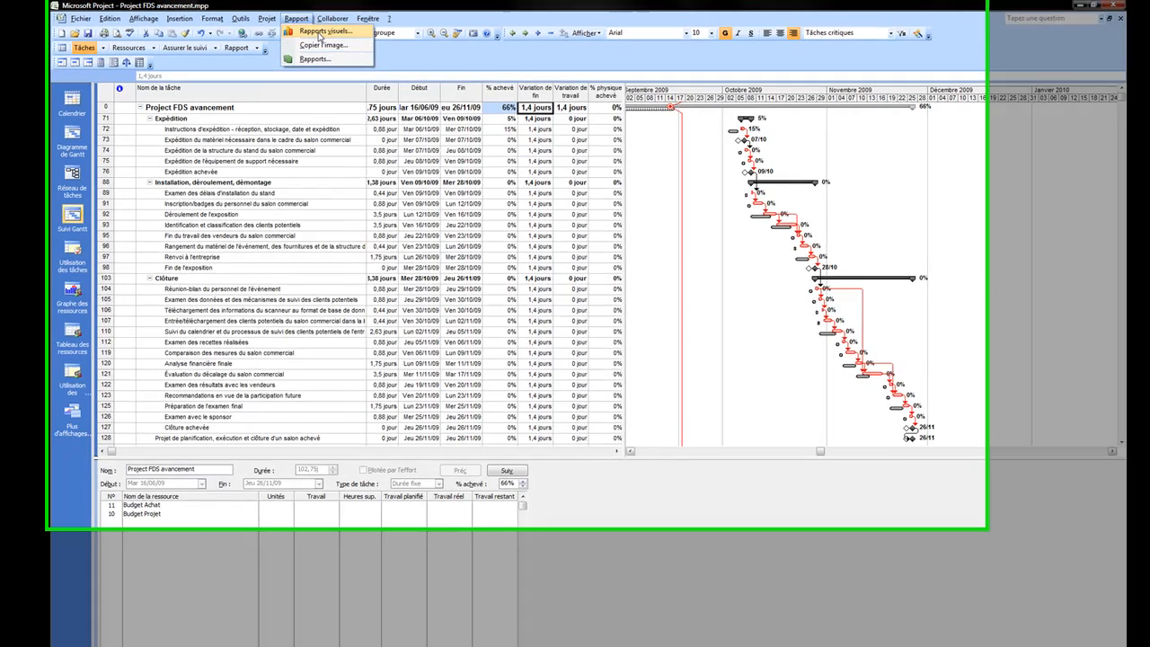
click(320, 32)
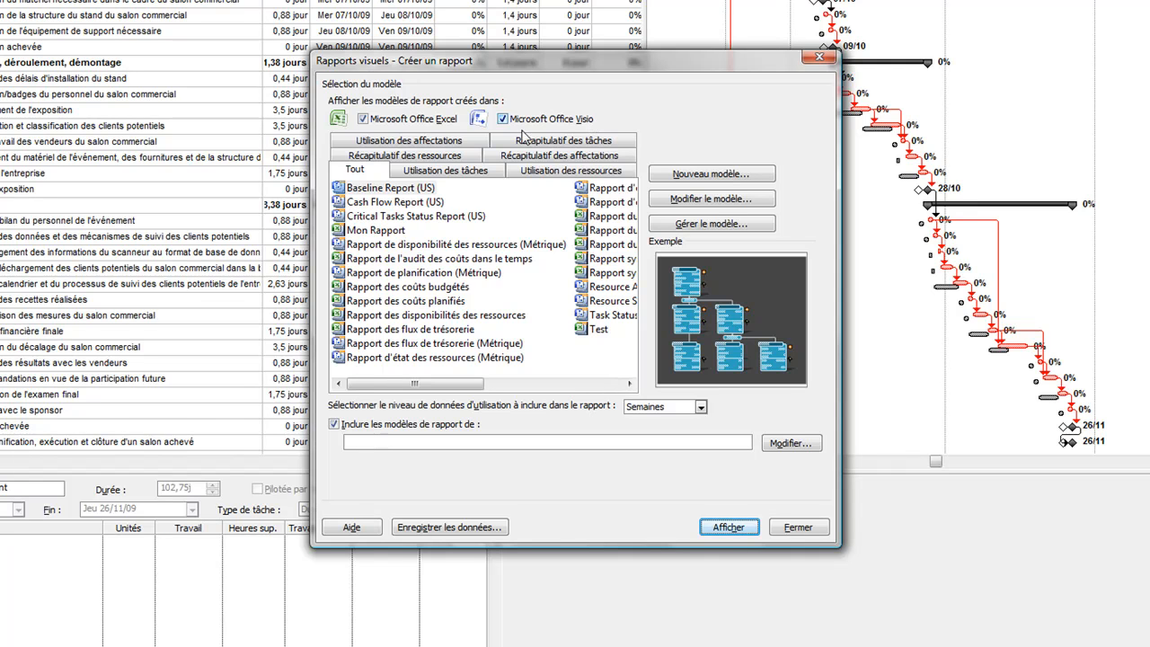
click(363, 119)
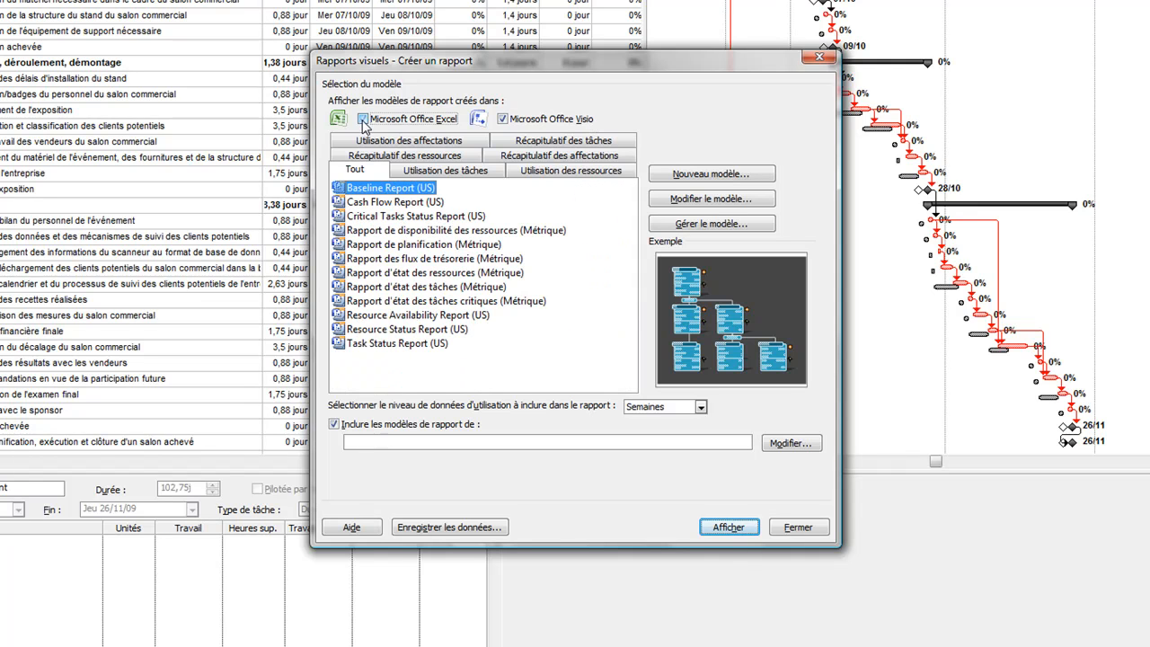
click(396, 217)
click(729, 529)
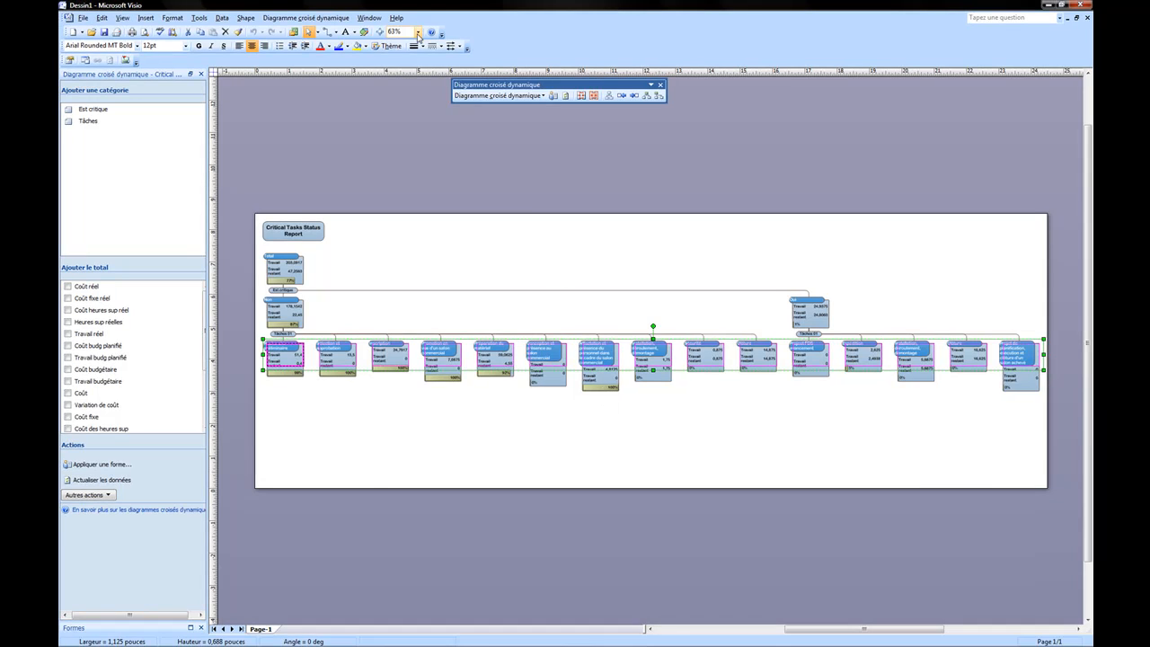
Step: View the Critical Tasks Status Report diagram at 100% and examine work, remaining work and completion across its non-critical and critical branches
click(418, 33)
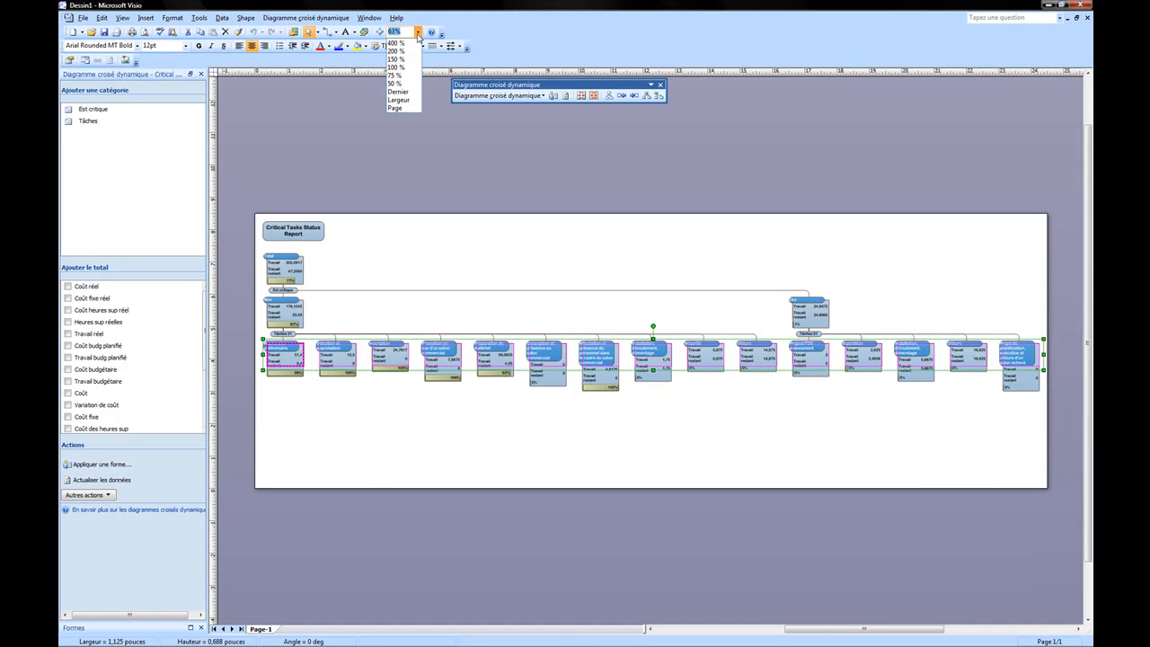
click(395, 71)
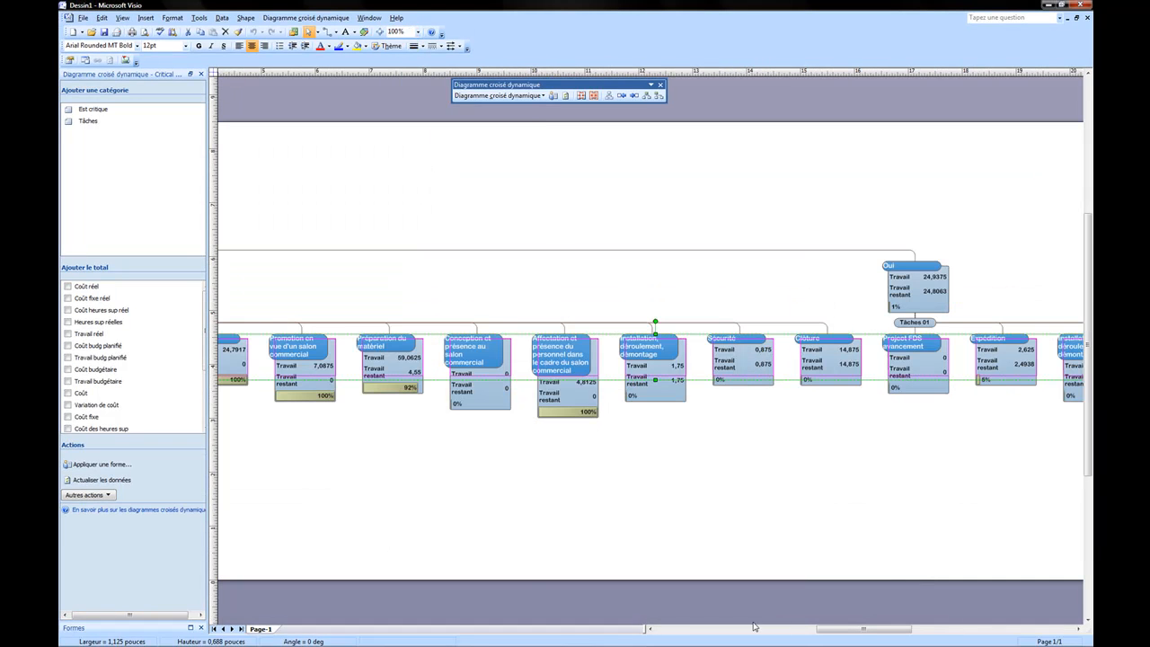
drag(839, 635, 776, 635)
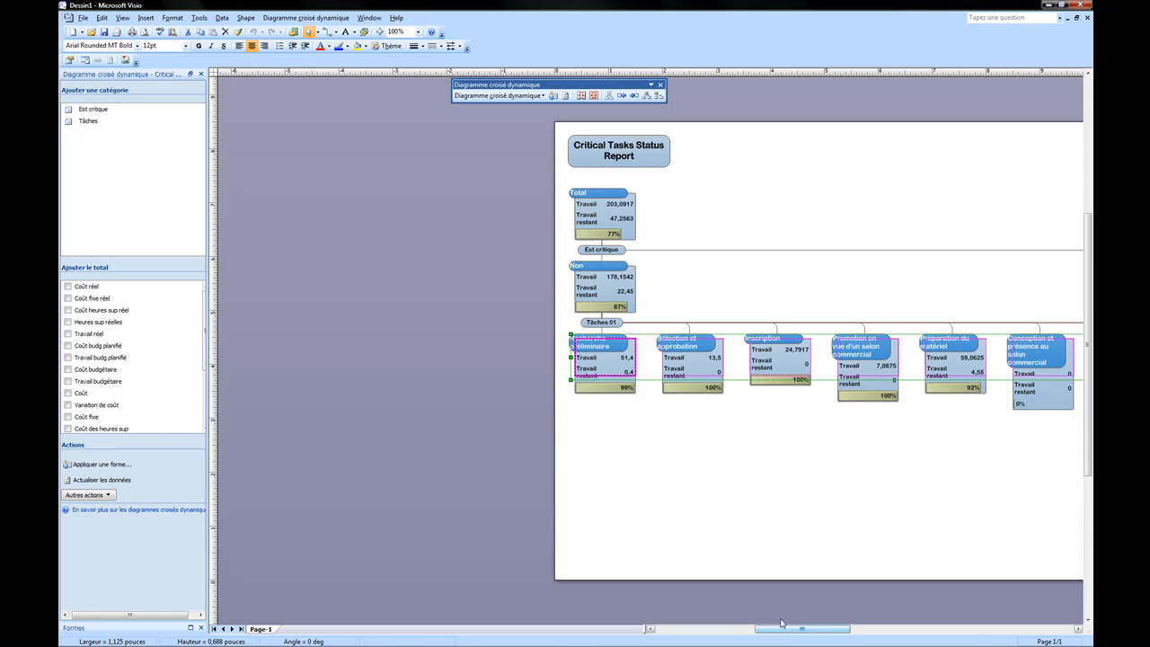
drag(1089, 328, 1089, 318)
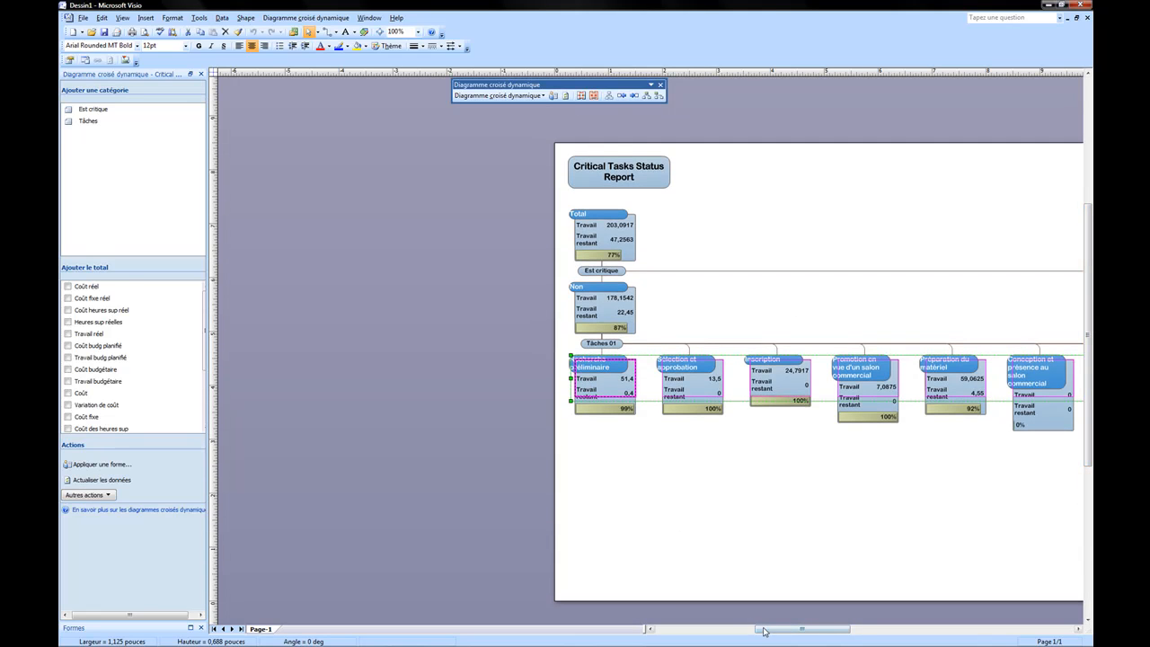
drag(771, 633, 856, 628)
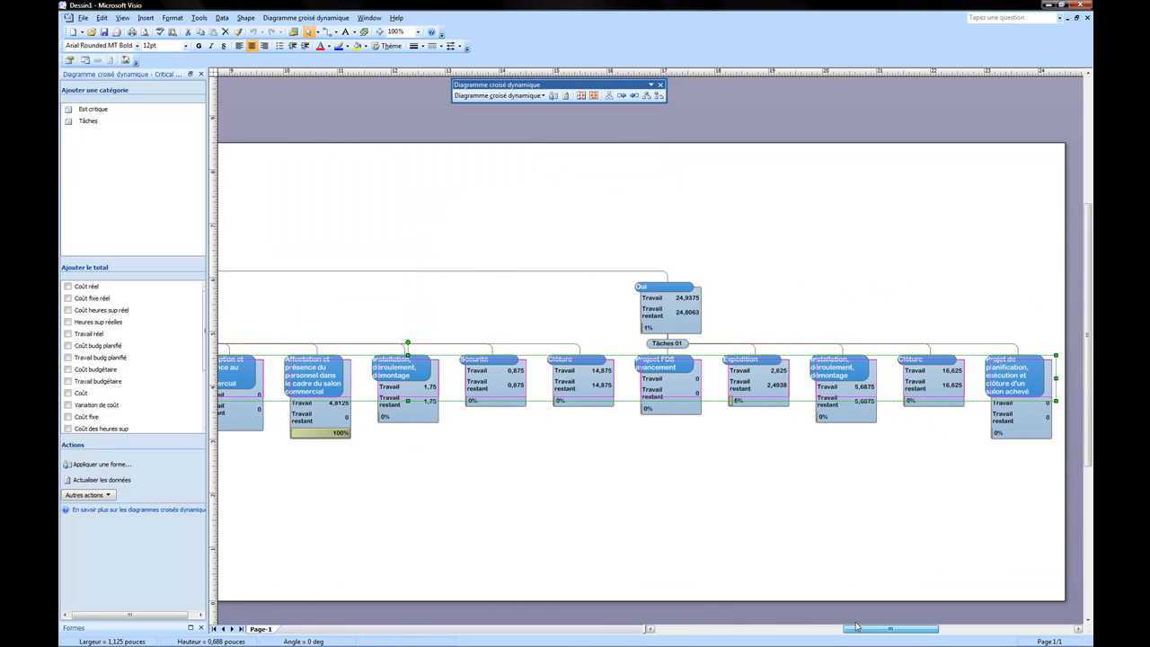
drag(856, 627, 787, 632)
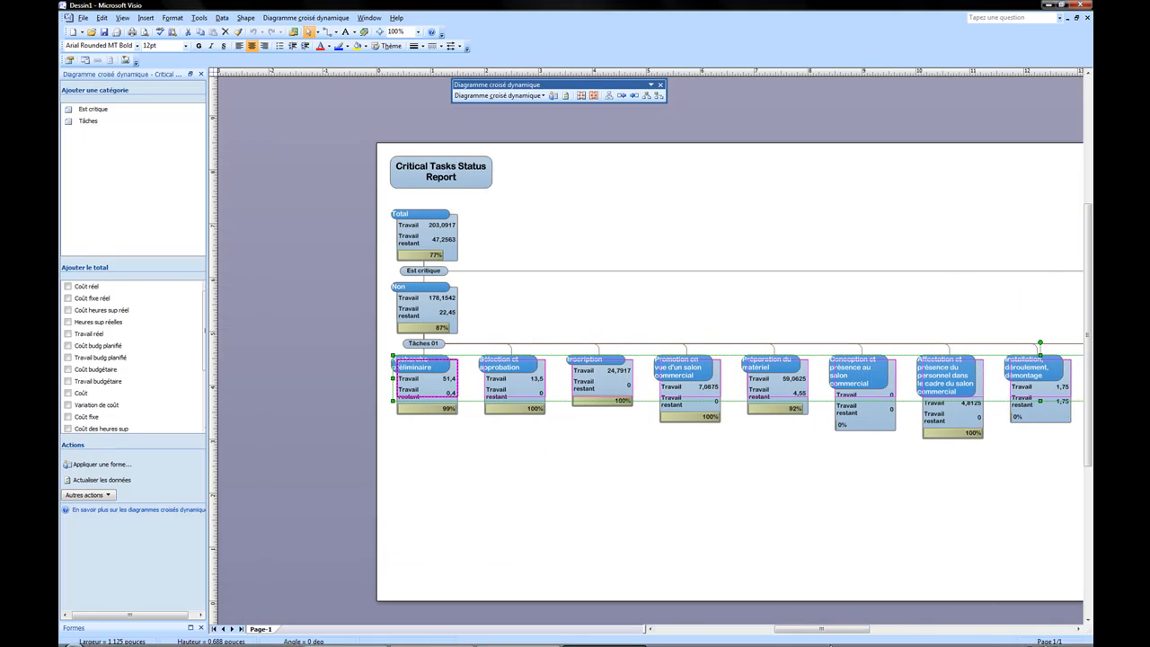
drag(836, 632, 886, 630)
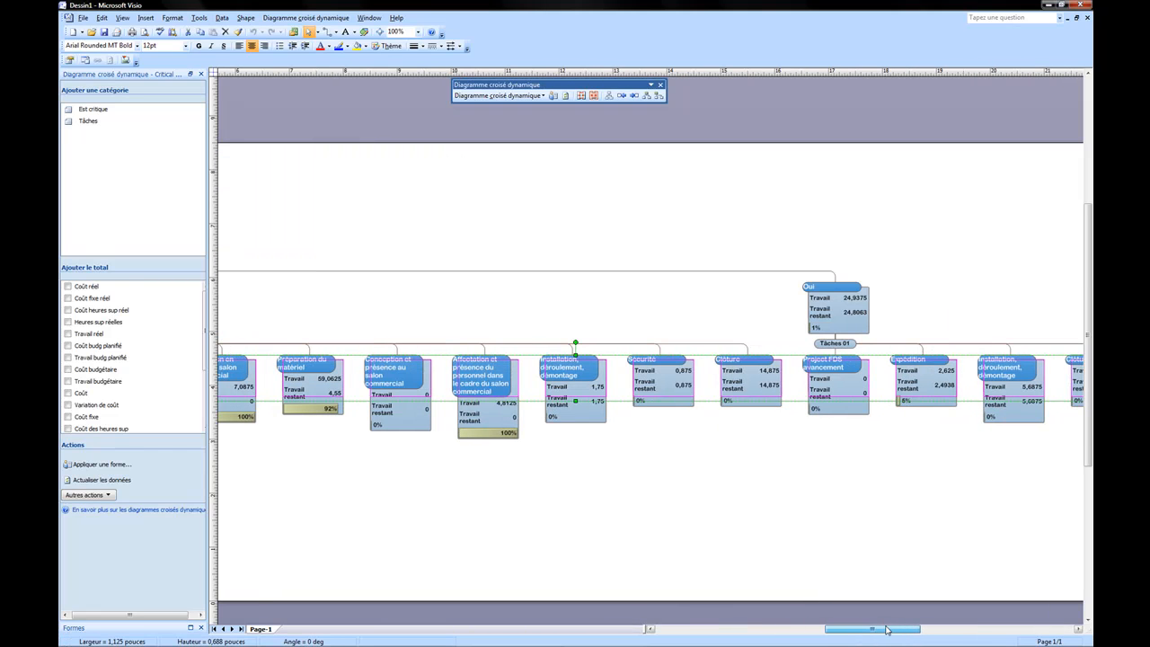
Step: Break down the Expédition node in the critical (Oui) branch by the Tâches category to show its subtasks at level Tâches 02
click(945, 388)
click(899, 428)
click(960, 358)
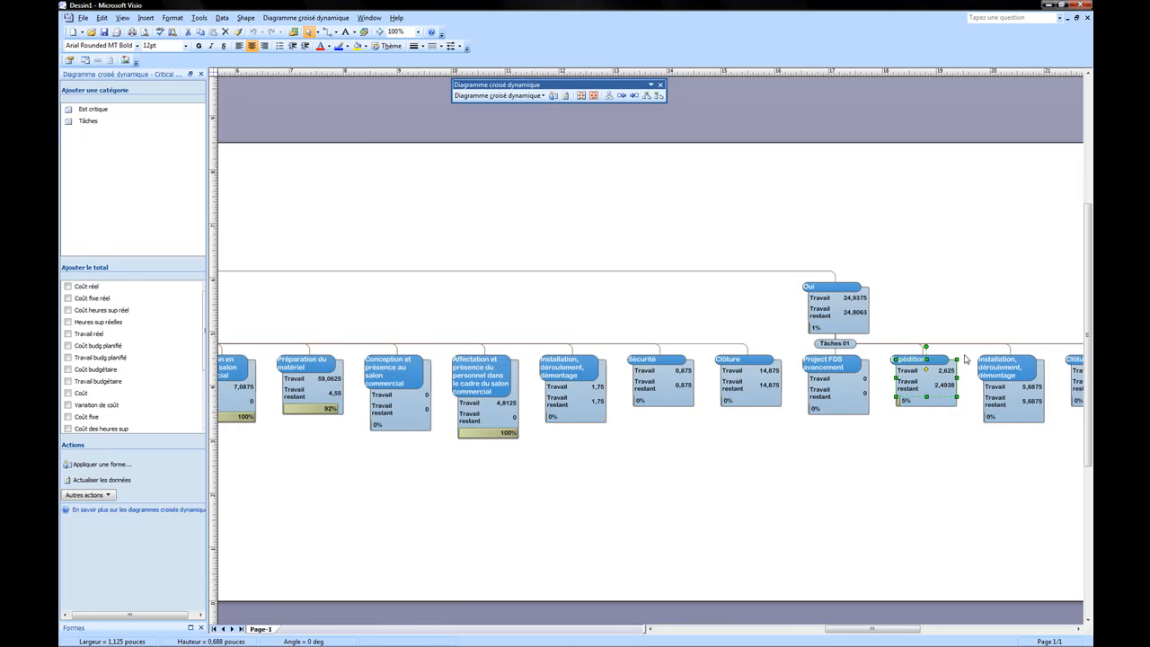
click(88, 123)
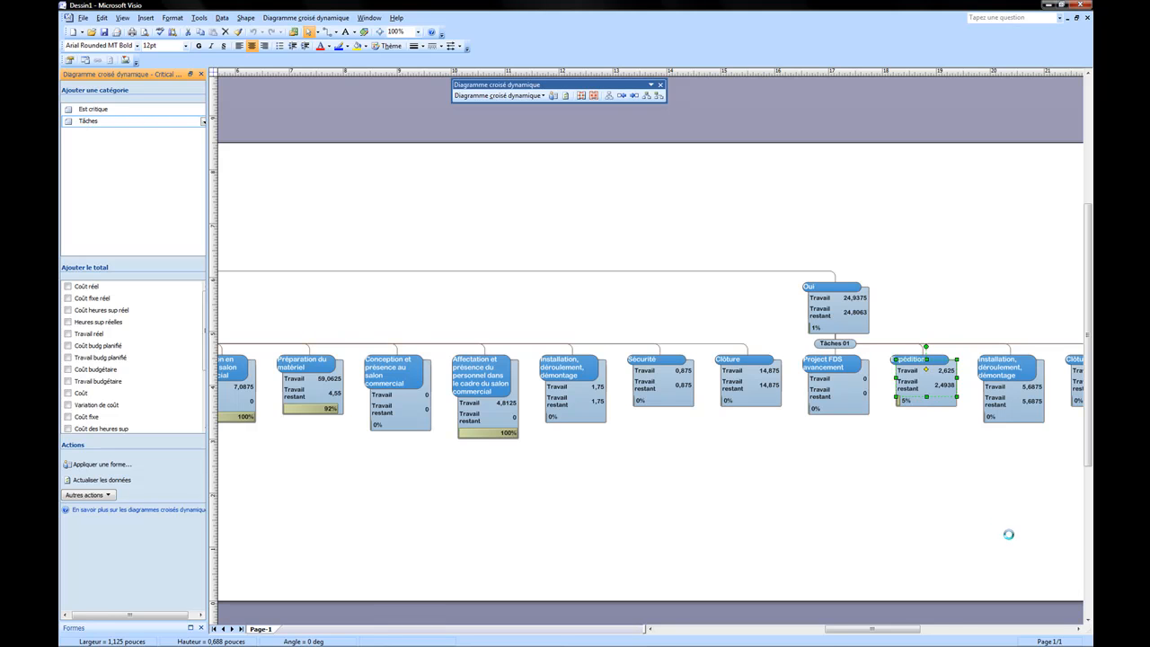
click(1078, 630)
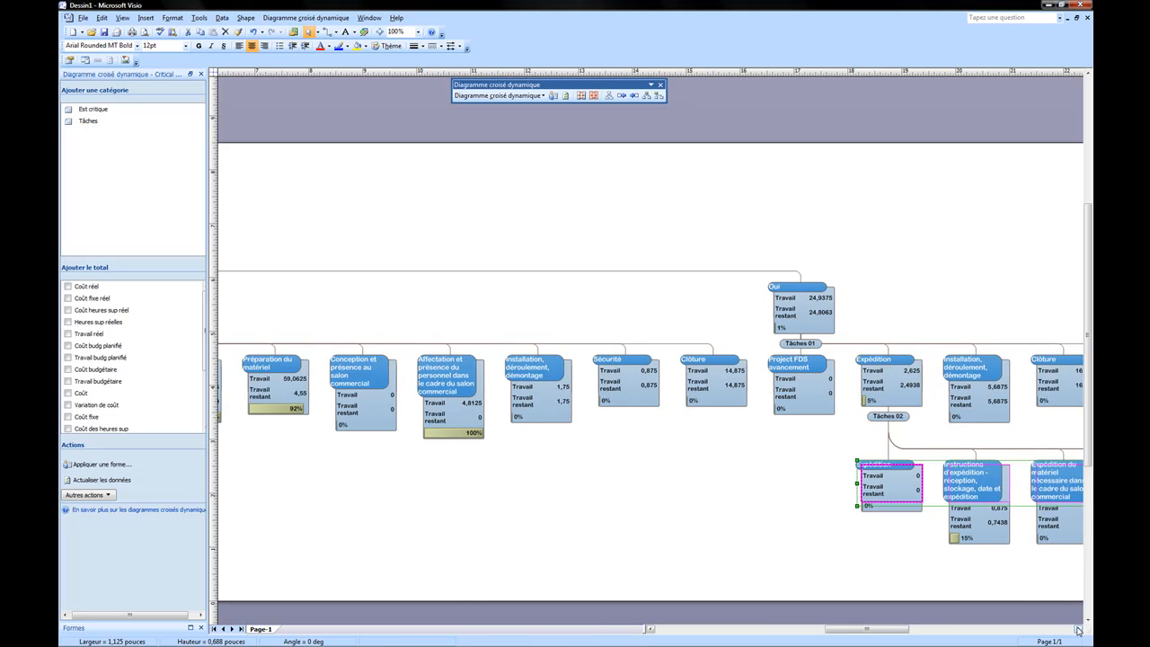
click(1078, 631)
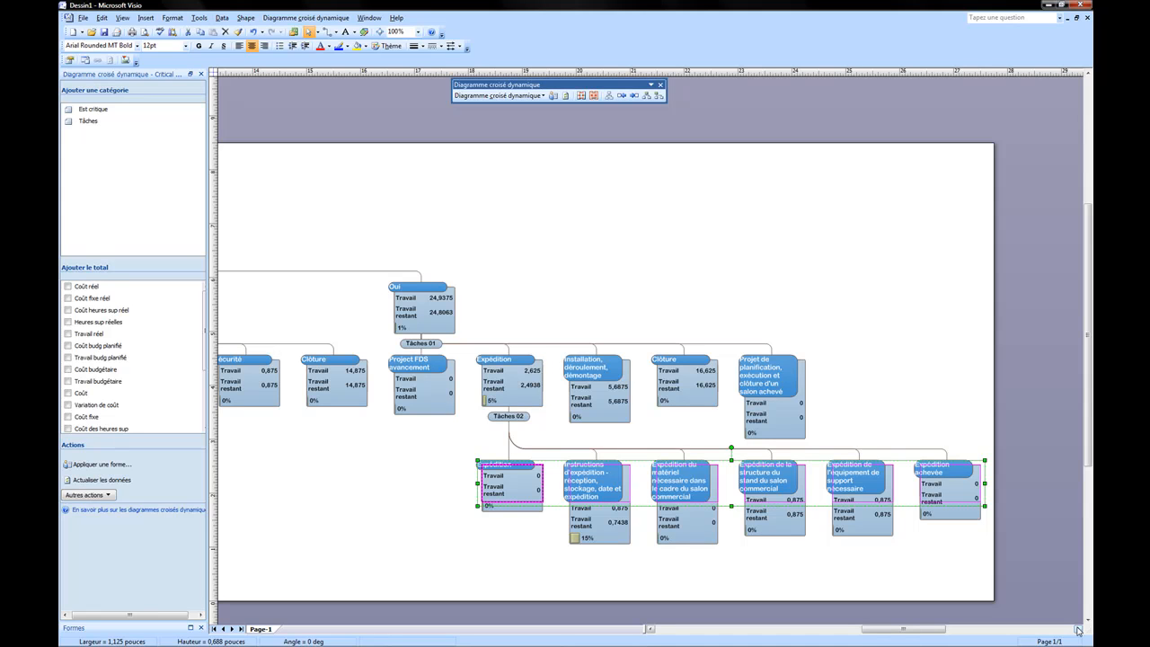
click(807, 580)
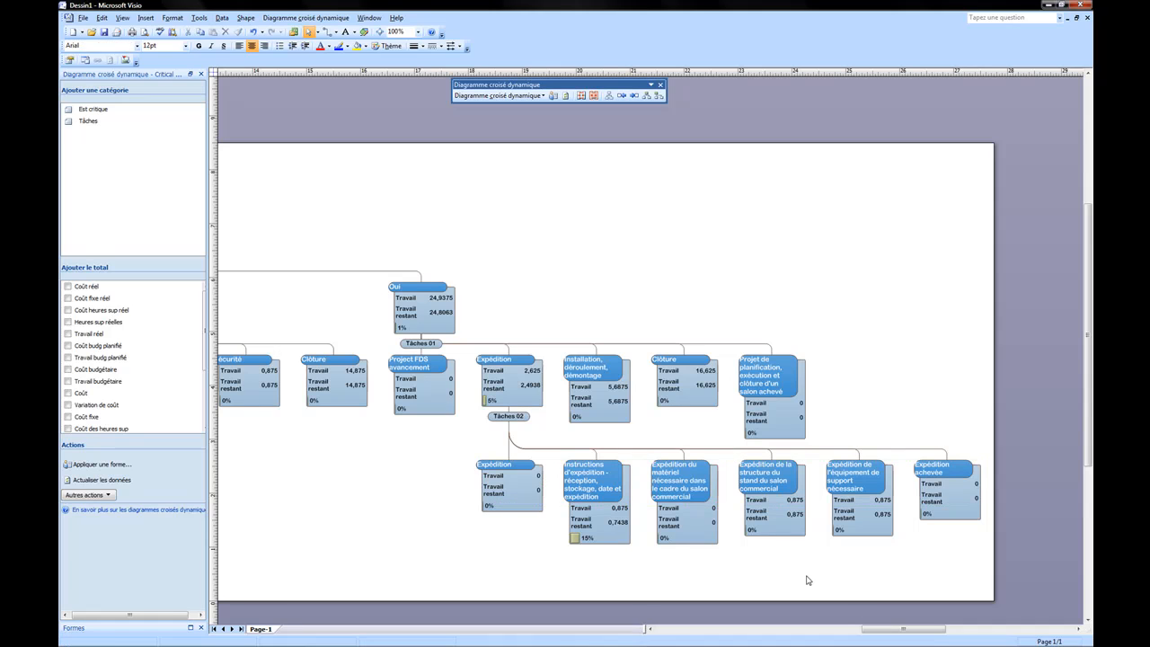